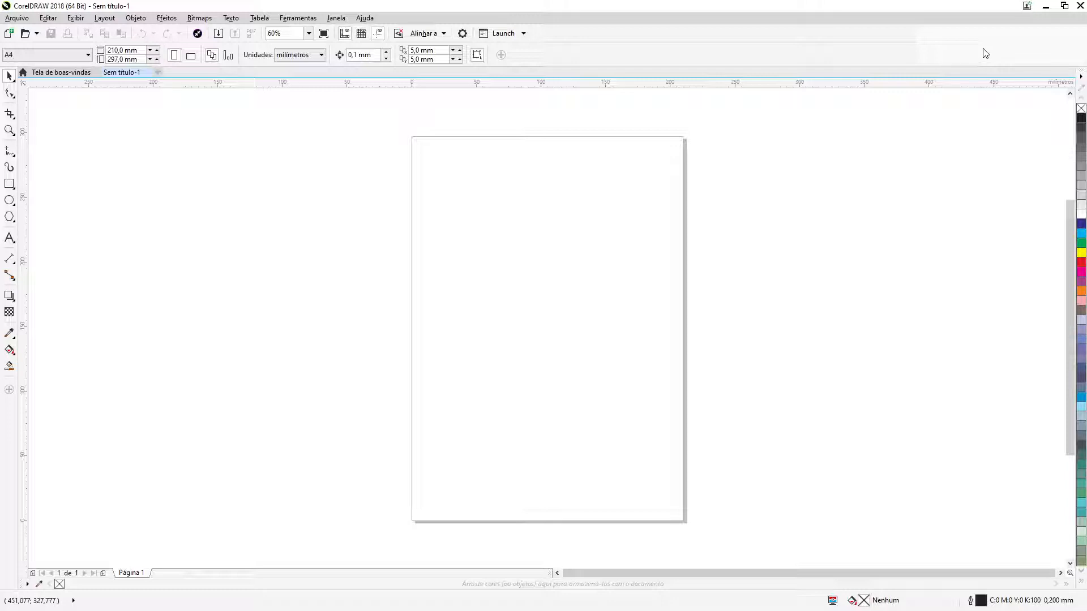
pyautogui.press('shift')
pyautogui.press('ctrl')
pyautogui.press('shift')
pyautogui.hotkey('shift', 'l')
pyautogui.press('ctrl')
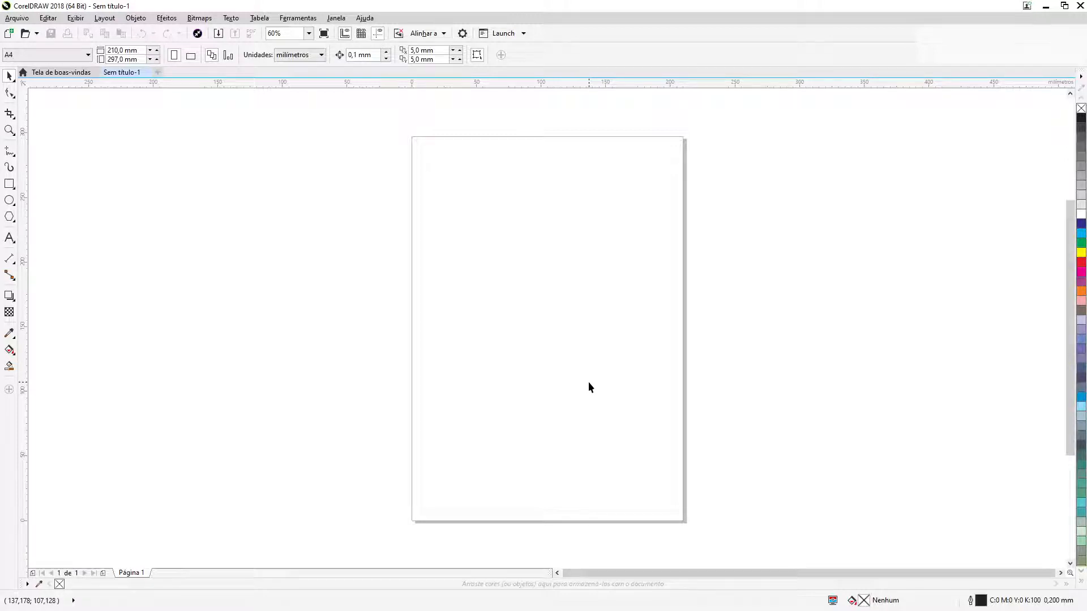
pyautogui.press('shift')
pyautogui.press('shift')
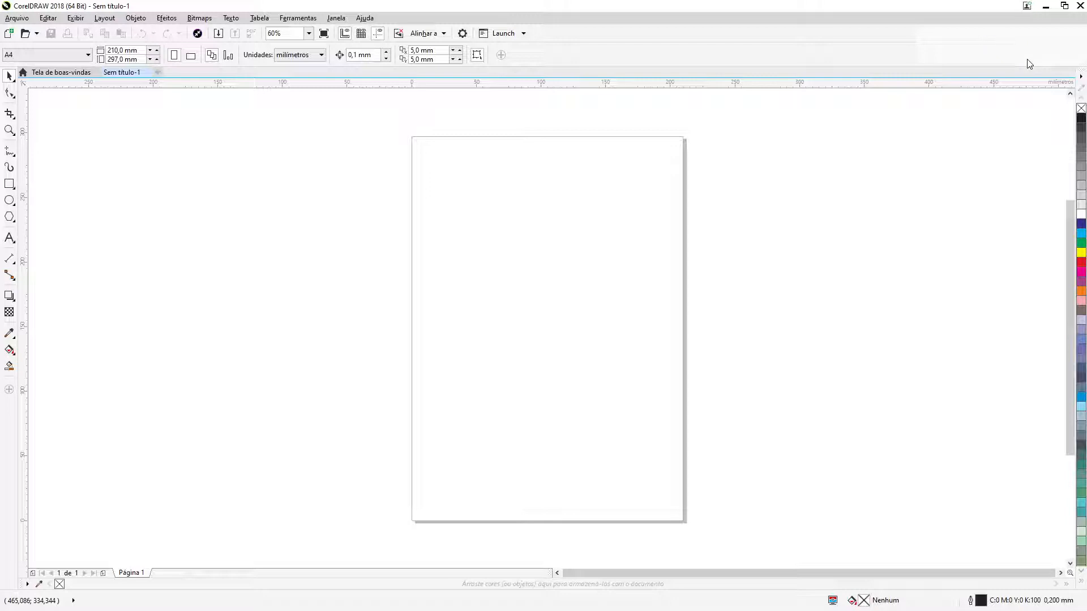
pyautogui.press('ctrl')
pyautogui.press('ctrl')
pyautogui.press('shift')
pyautogui.hotkey('shift', 'g')
# Draw a rectangle about 39 × 37 mm in the page's upper left and another about 49 × 37 mm below and right of it
pyautogui.click(9, 184)
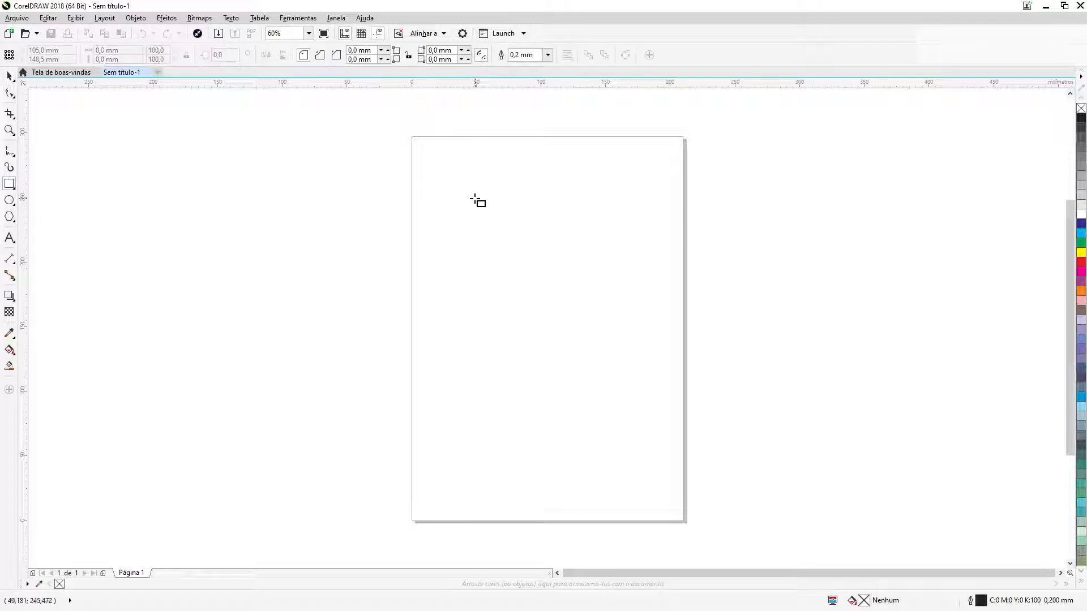
pyautogui.moveTo(463, 189); pyautogui.dragTo(514, 238)
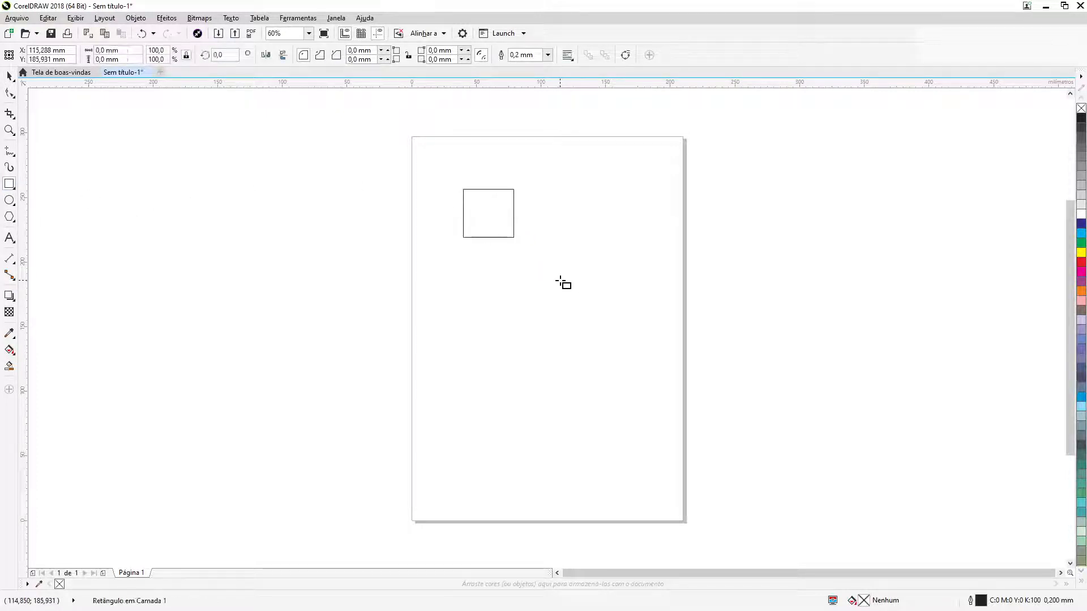
pyautogui.moveTo(560, 280); pyautogui.dragTo(625, 329)
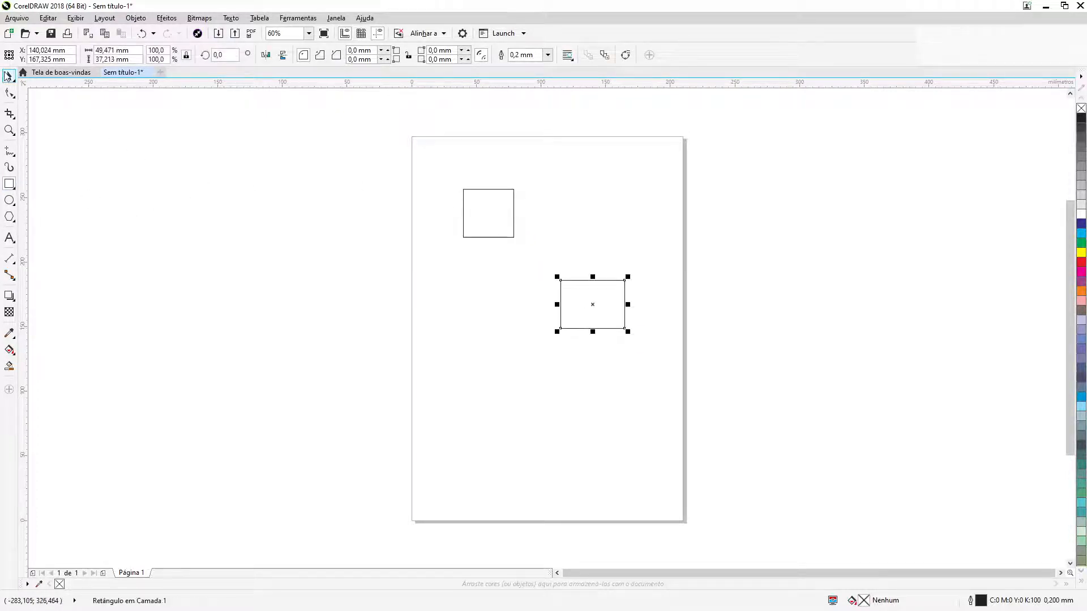
pyautogui.click(7, 76)
pyautogui.click(655, 252)
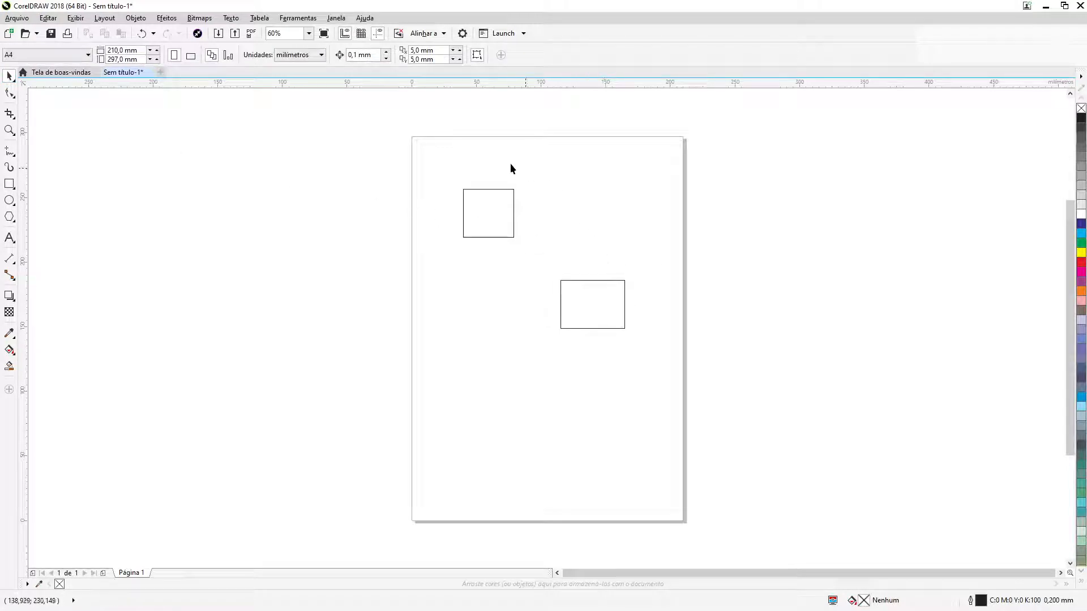
# Select both rectangles and show the Align and Distribute (Alinhar e distribuir) docker
pyautogui.moveTo(434, 151); pyautogui.dragTo(669, 374)
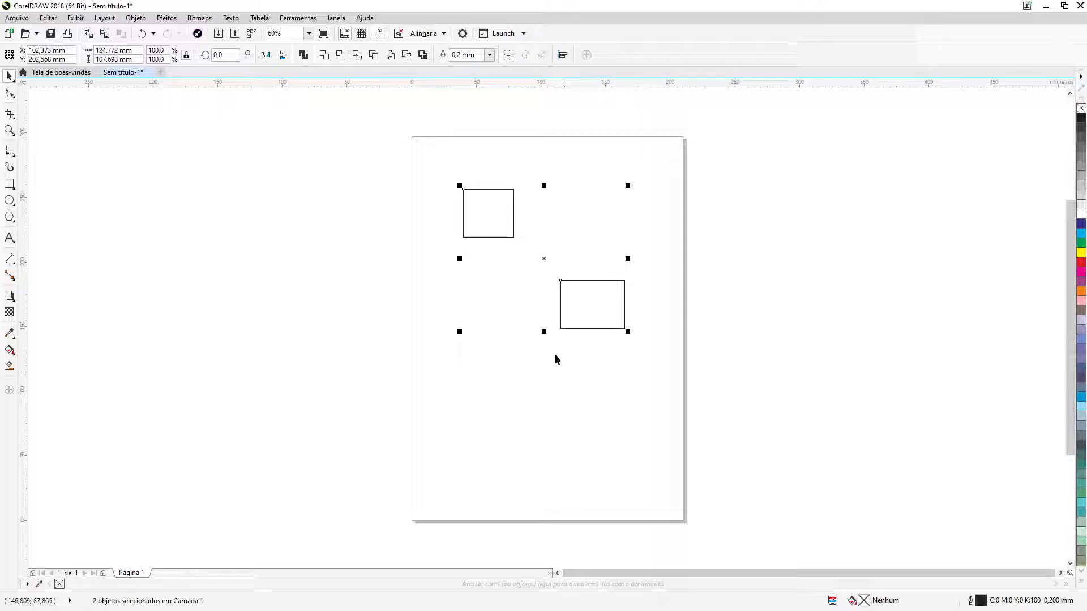
pyautogui.click(135, 19)
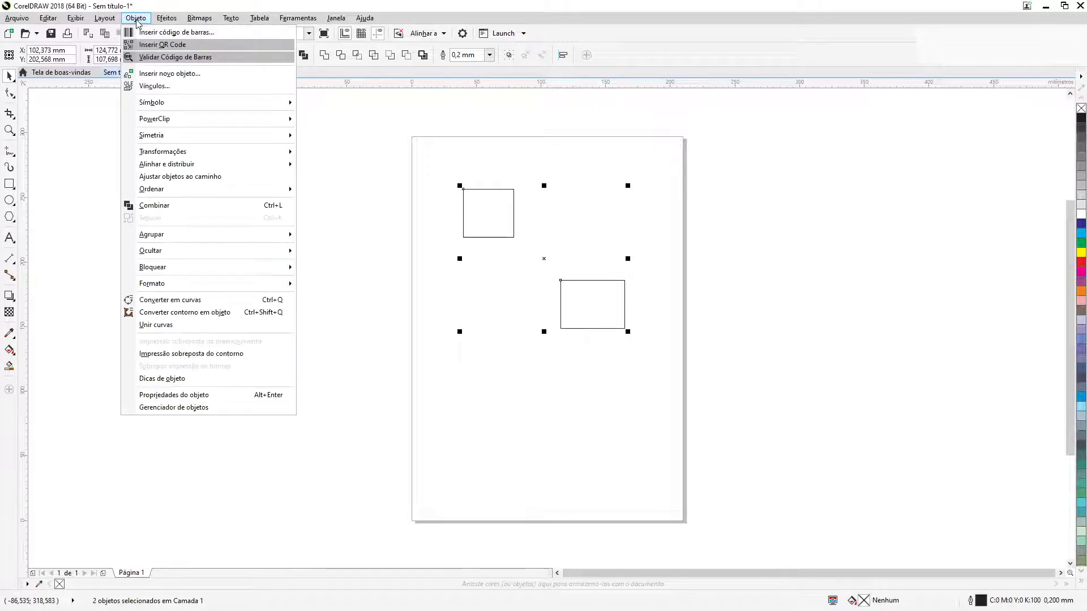
pyautogui.moveTo(221, 164)
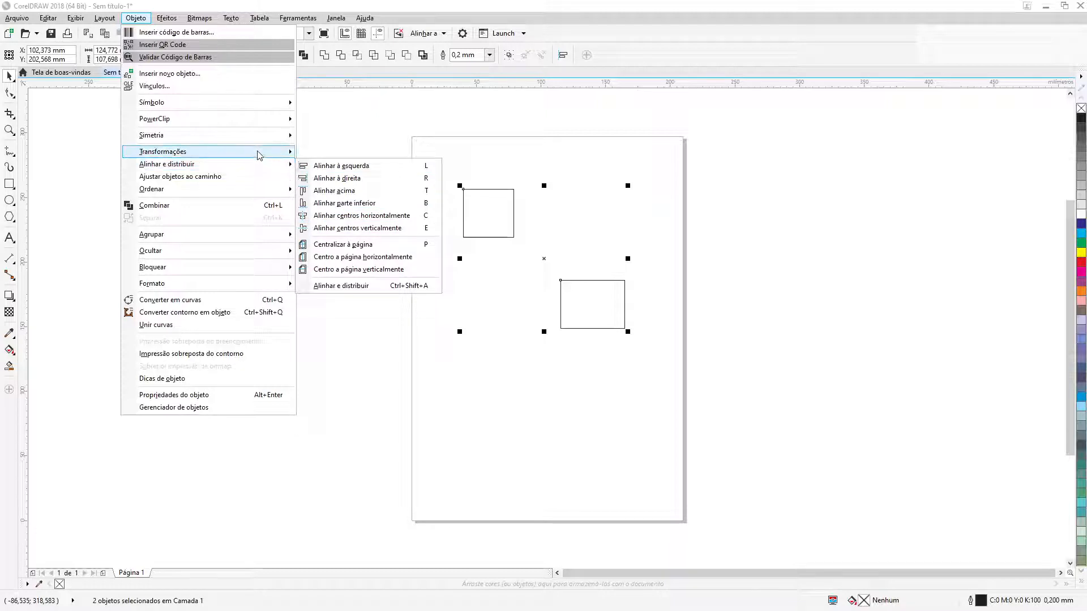
pyautogui.click(735, 16)
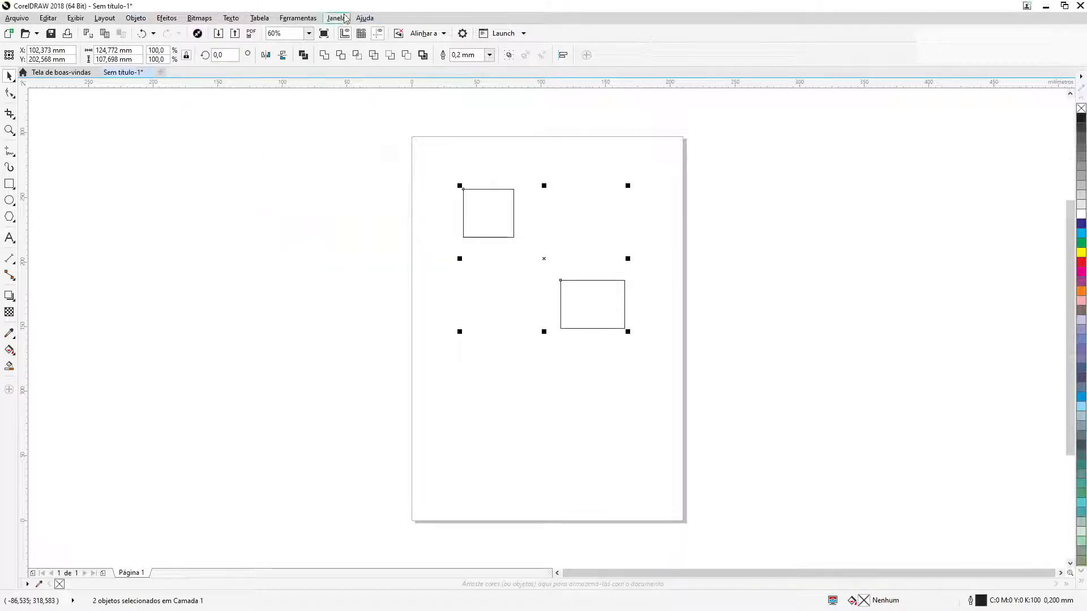
pyautogui.click(336, 18)
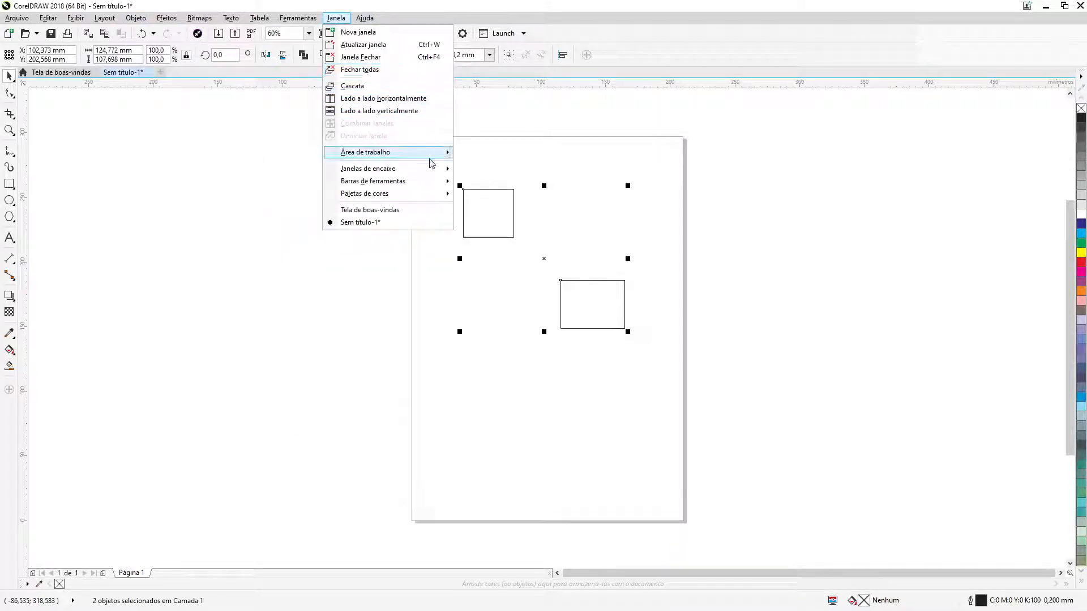
pyautogui.moveTo(427, 170)
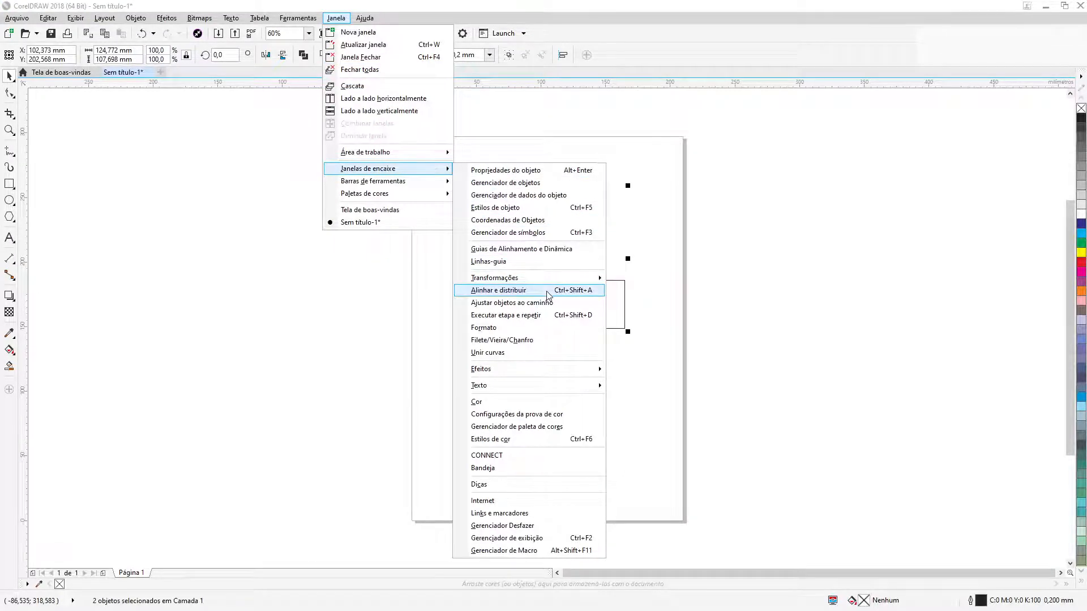
pyautogui.click(509, 290)
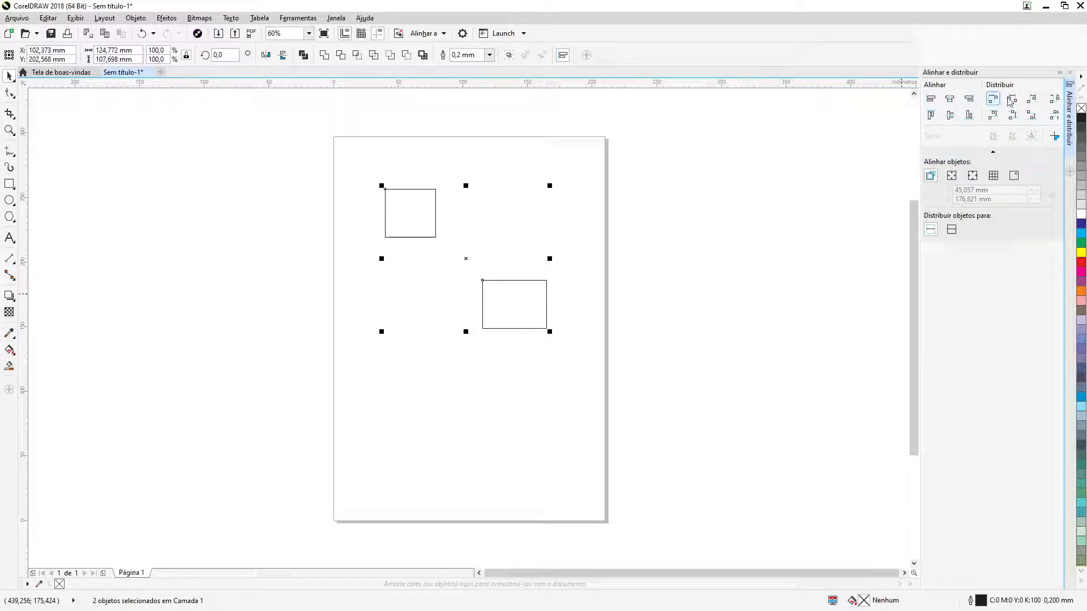
pyautogui.click(144, 19)
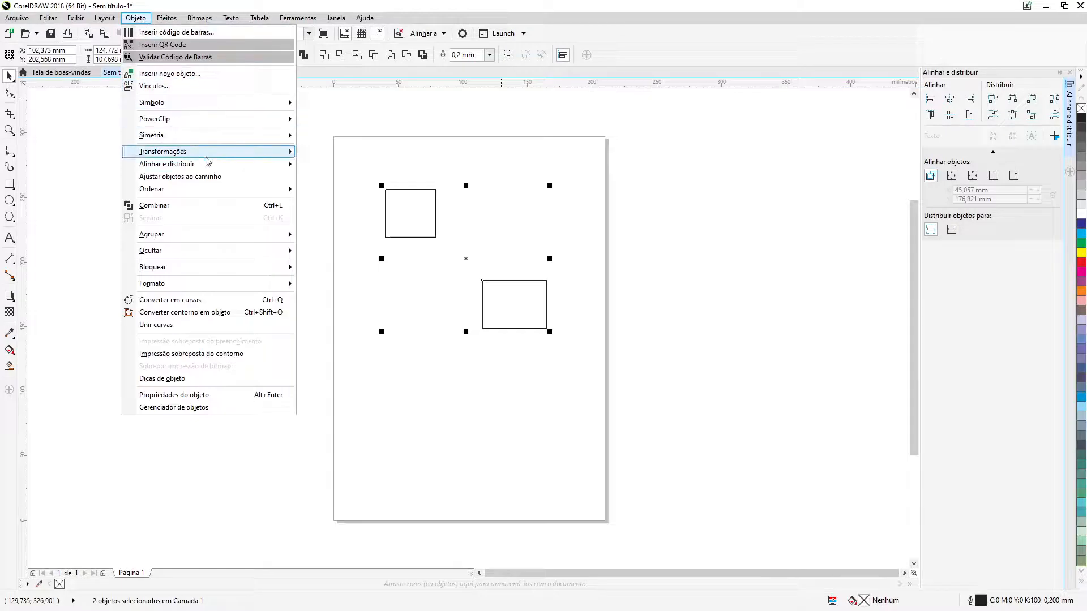
pyautogui.moveTo(211, 169)
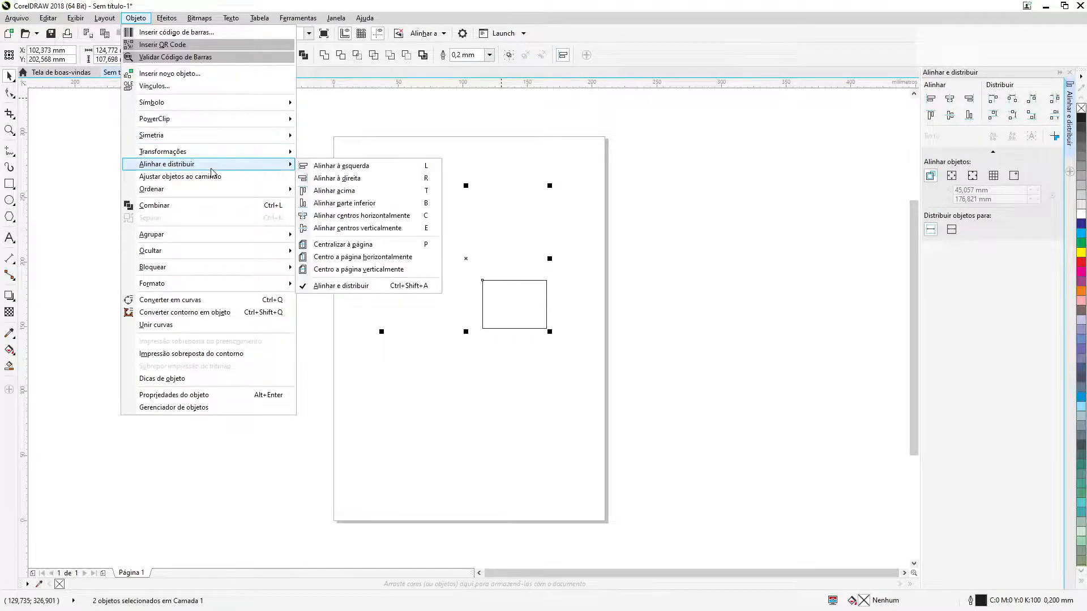
pyautogui.click(342, 166)
pyautogui.click(701, 223)
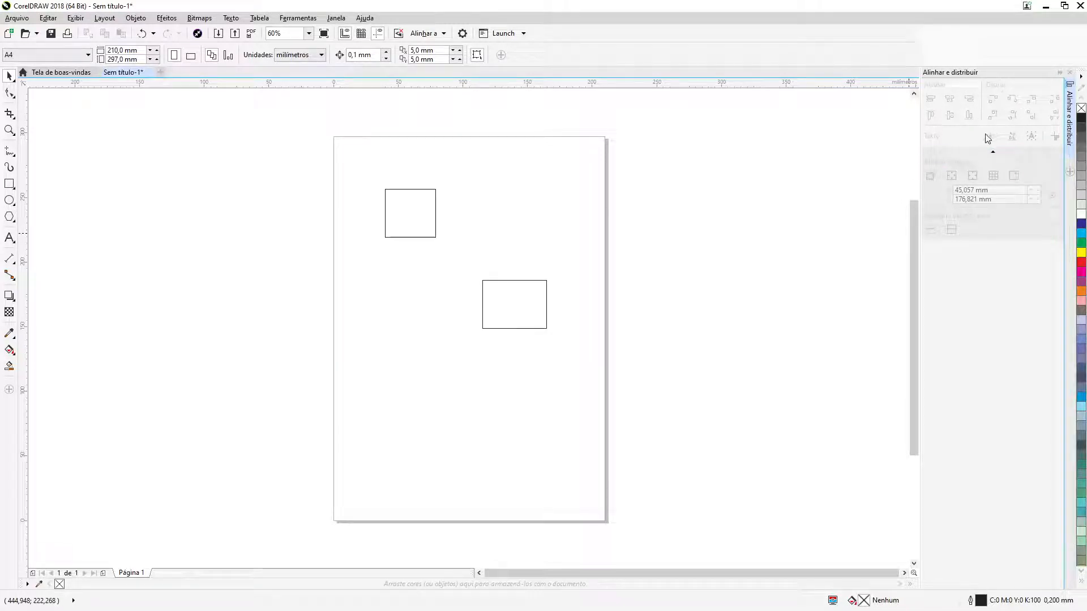
# Select both rectangles and align their left edges twice, undoing the alignment each time
pyautogui.moveTo(372, 160); pyautogui.dragTo(585, 355)
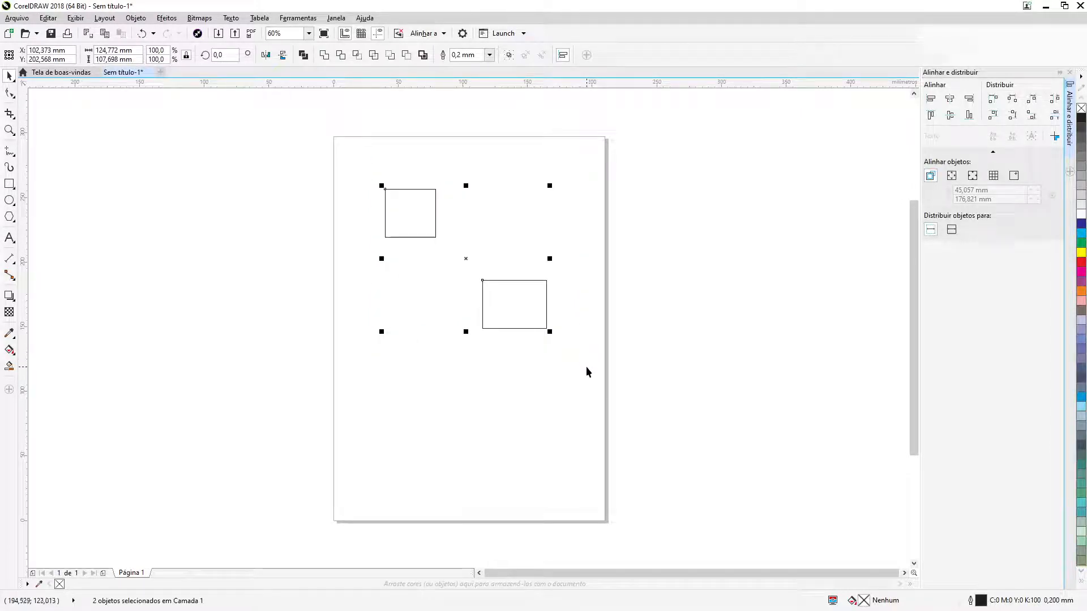
pyautogui.click(930, 104)
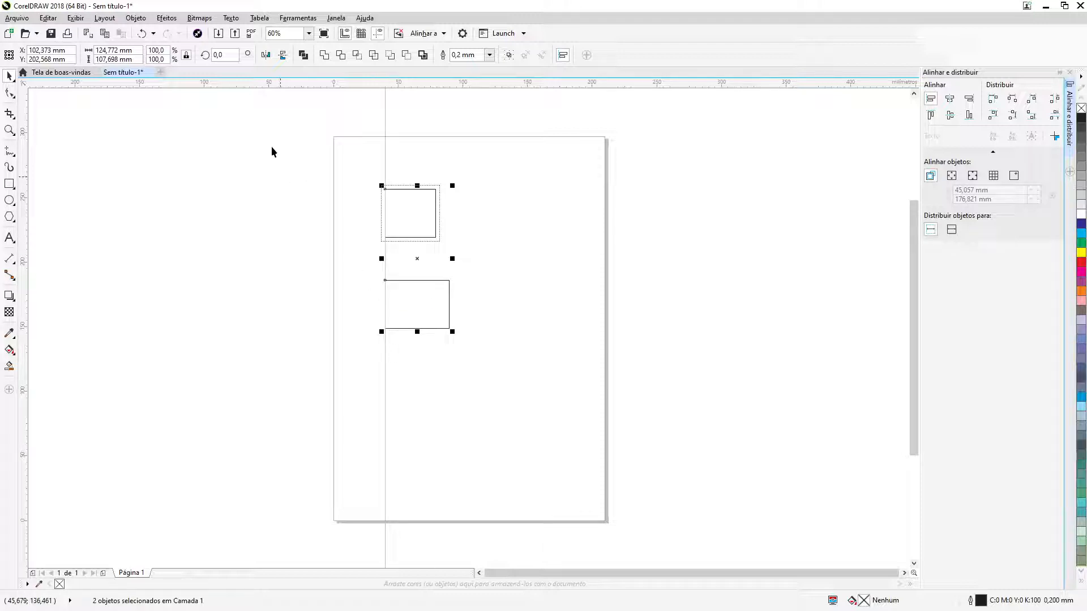
pyautogui.click(142, 34)
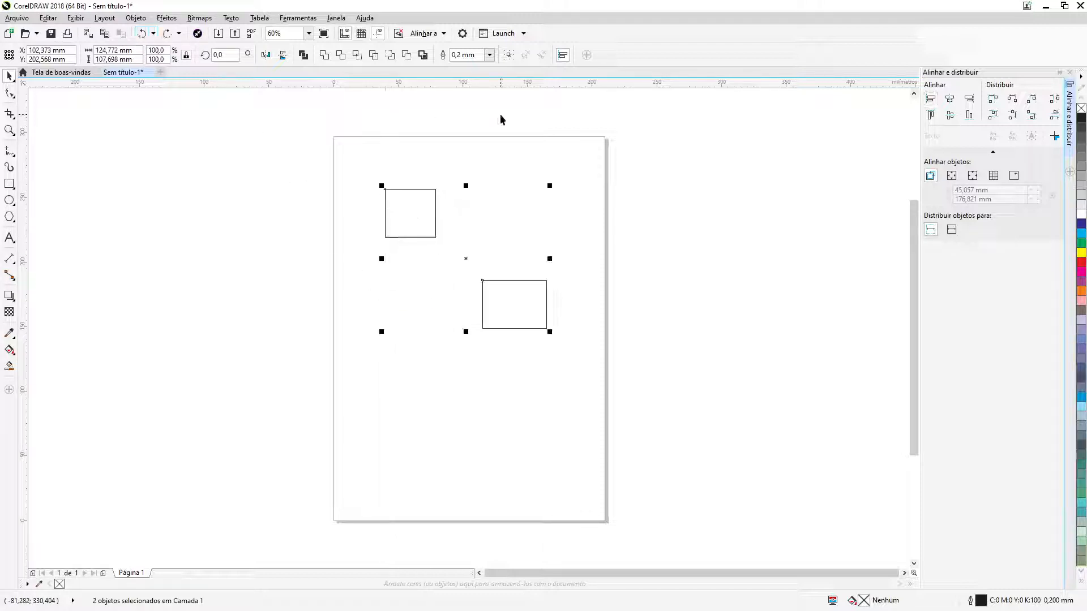
pyautogui.click(930, 100)
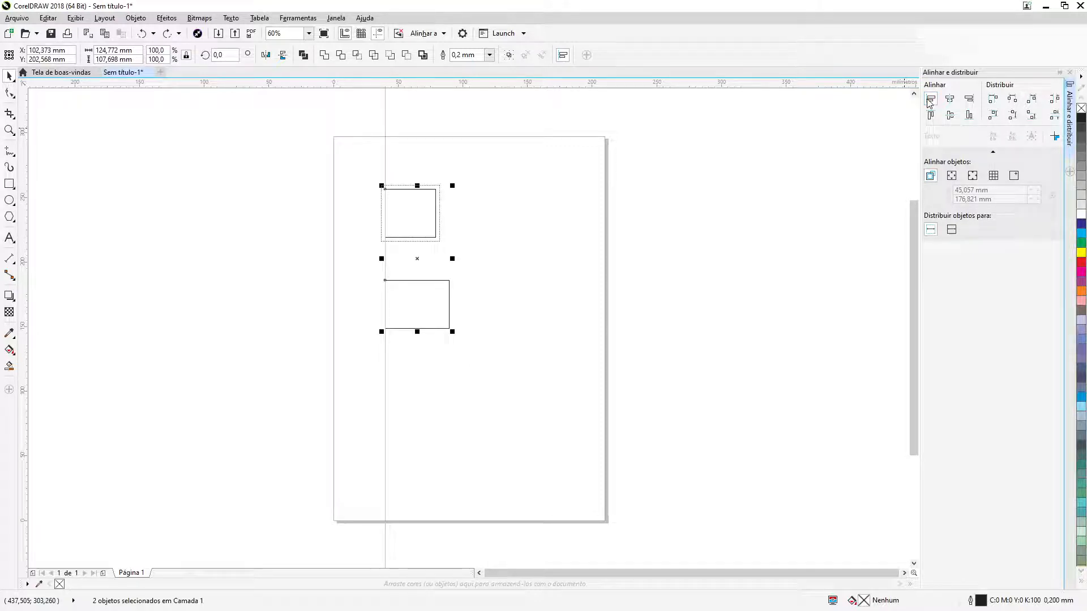
pyautogui.click(142, 35)
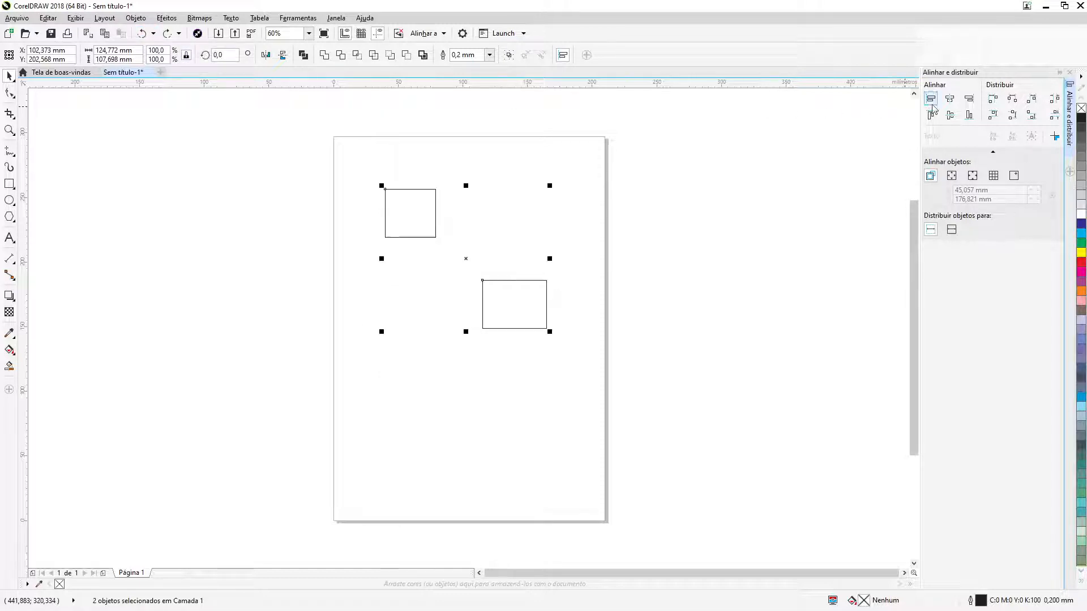
# Align the right edges of both rectangles and clear the selection
pyautogui.click(968, 100)
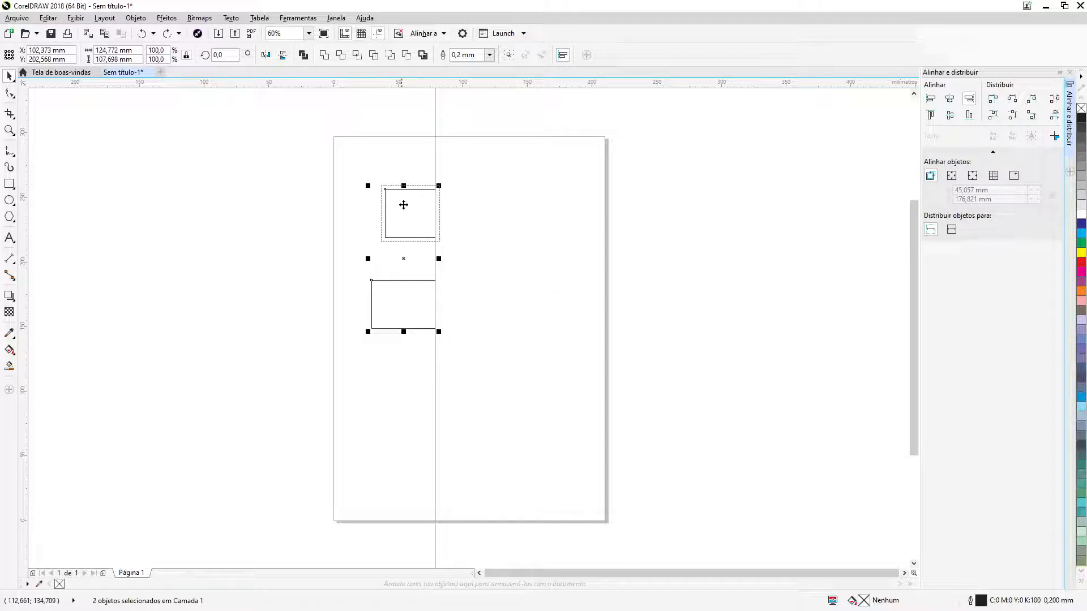
pyautogui.click(479, 212)
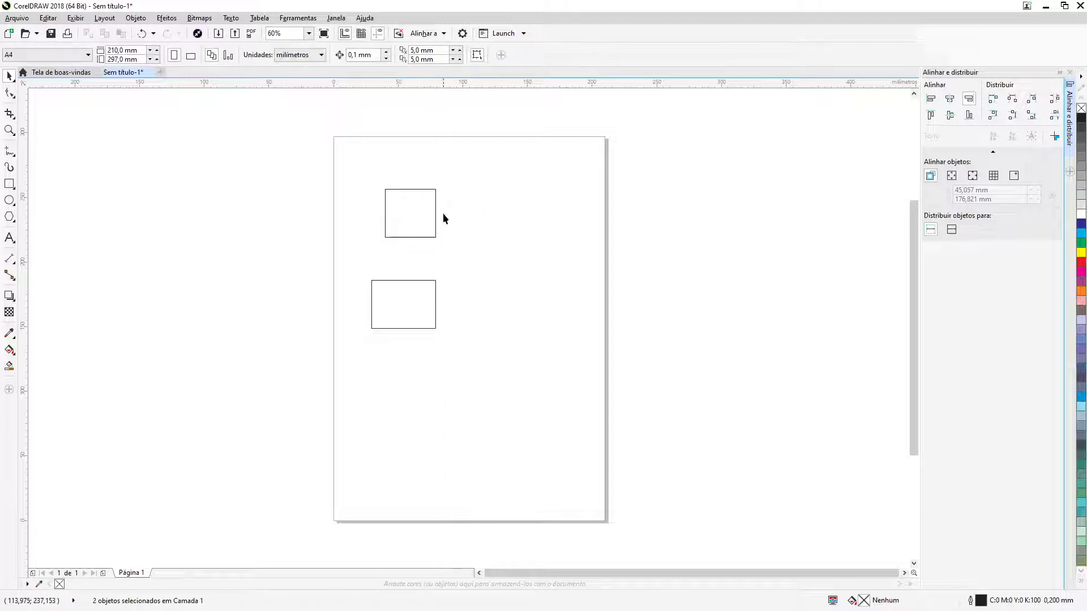
# Fill the upper rectangle with yellow and the lower rectangle with cyan blue
pyautogui.click(407, 215)
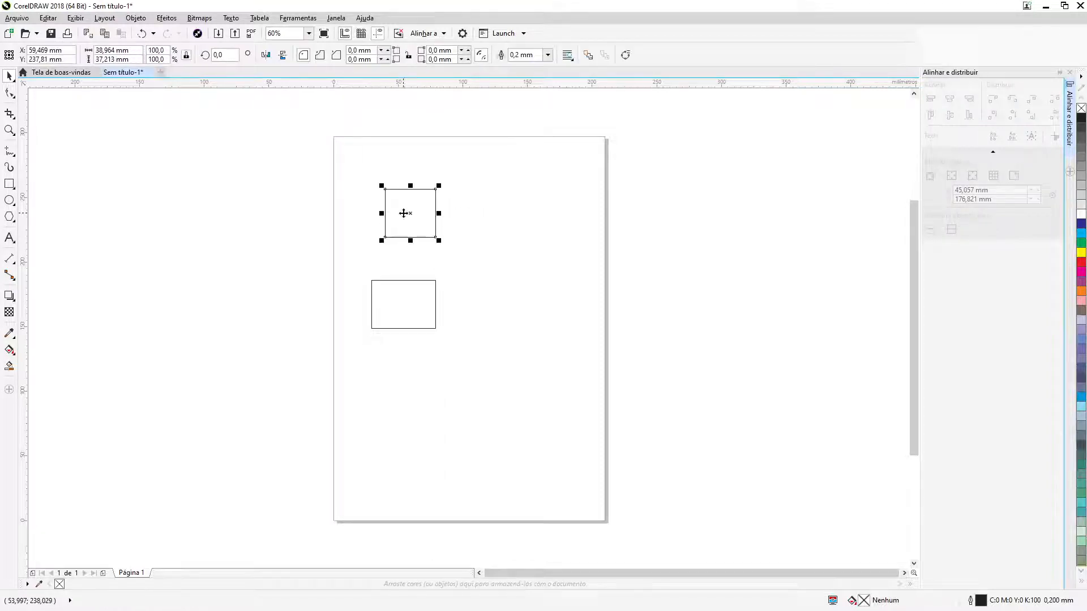
pyautogui.click(1081, 252)
pyautogui.click(435, 322)
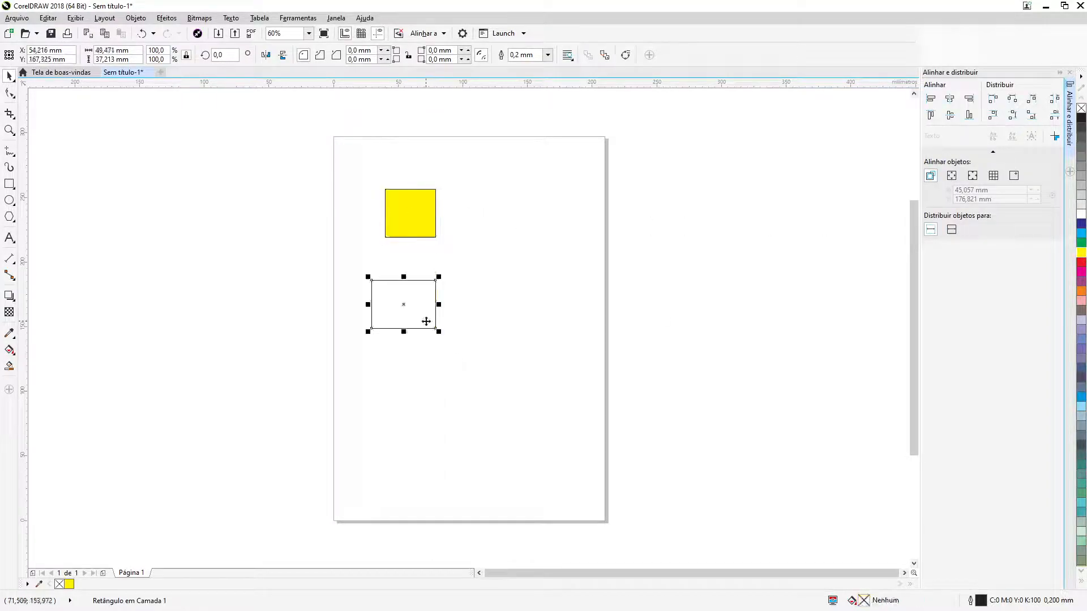
pyautogui.click(1081, 233)
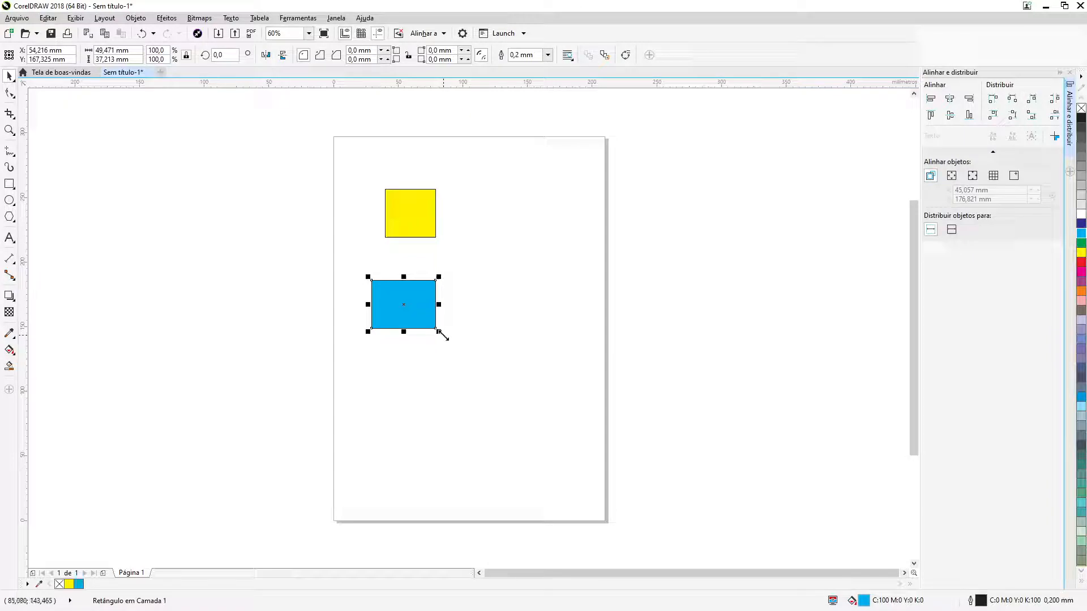
# Move the blue rectangle toward the page's right edge and slightly up, leaving it below and to the right of the yellow one
pyautogui.click(454, 314)
pyautogui.moveTo(396, 317); pyautogui.dragTo(523, 309)
# Select both colored rectangles together, align them on the yellow one's right edge, and undo the alignment
pyautogui.moveTo(352, 164); pyautogui.dragTo(596, 362)
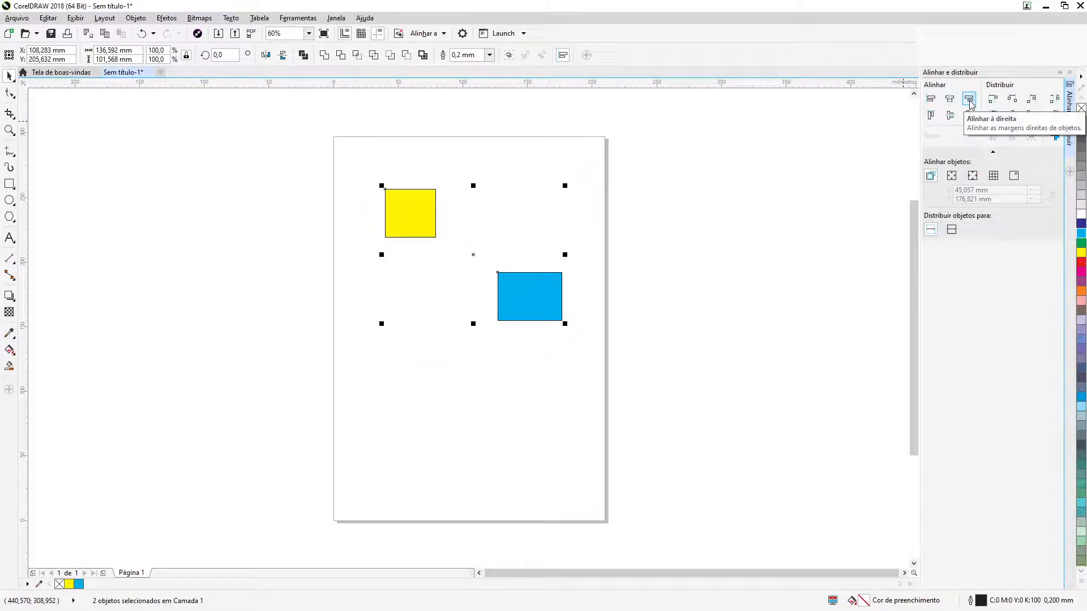
pyautogui.click(969, 100)
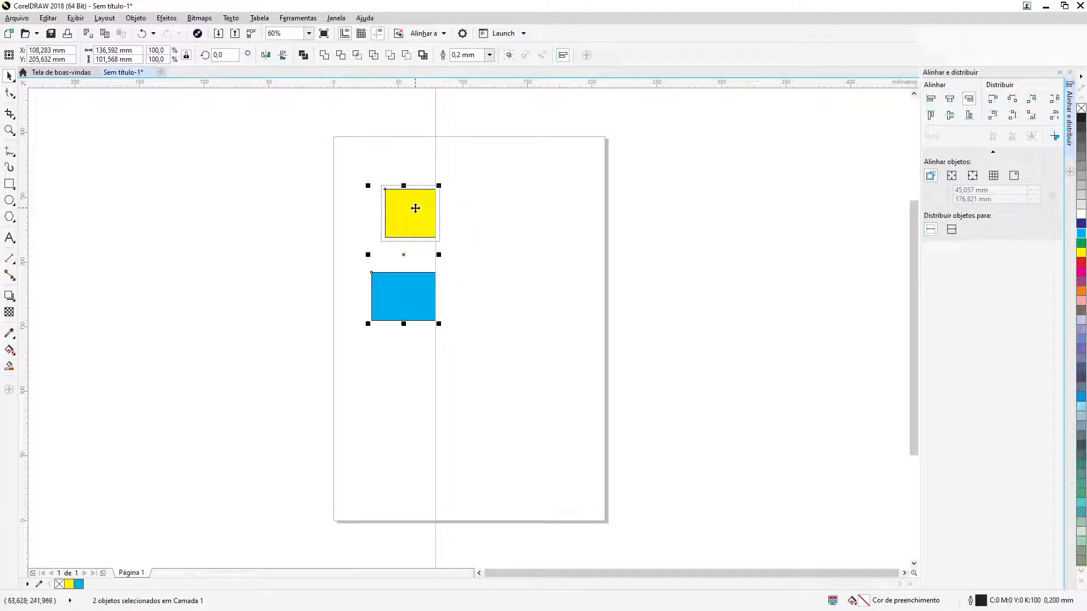
pyautogui.click(459, 236)
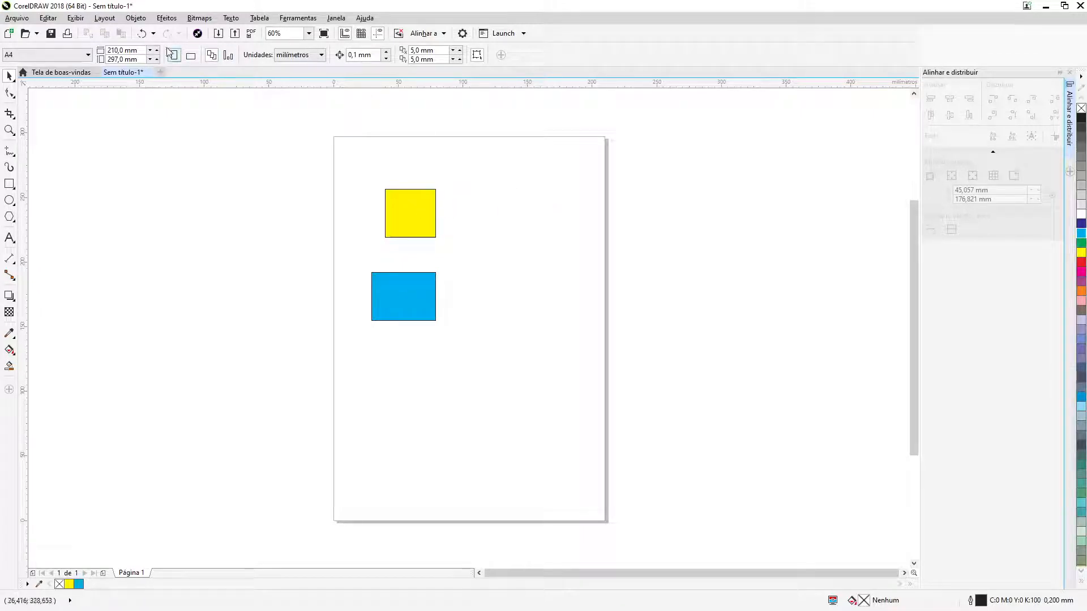
pyautogui.click(141, 35)
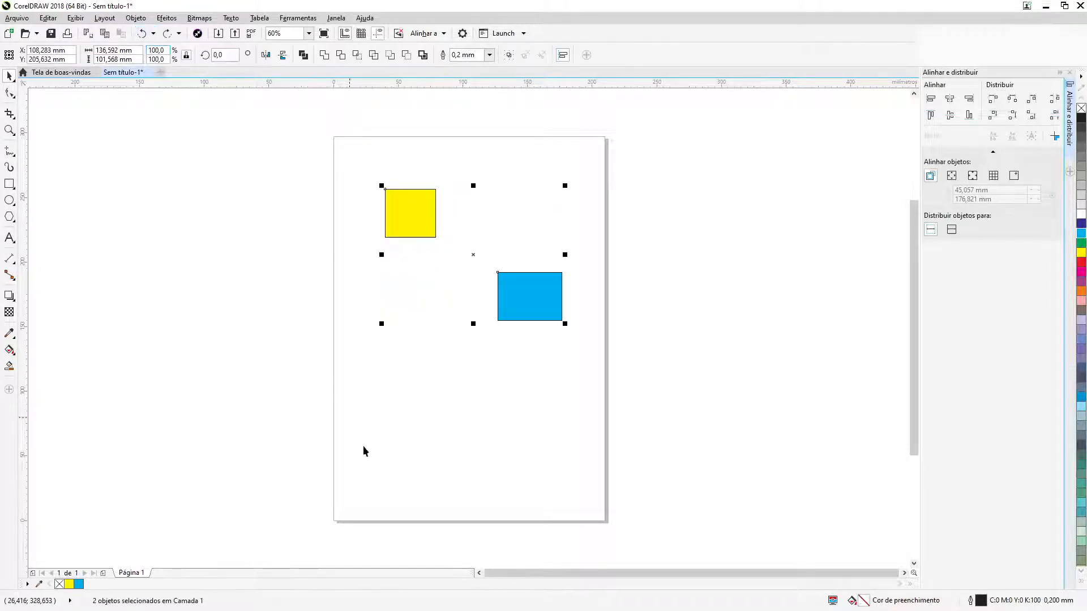
# Select the yellow rectangle first and the blue one last, align right edges to the blue one, and undo the alignment
pyautogui.click(406, 298)
pyautogui.click(410, 197)
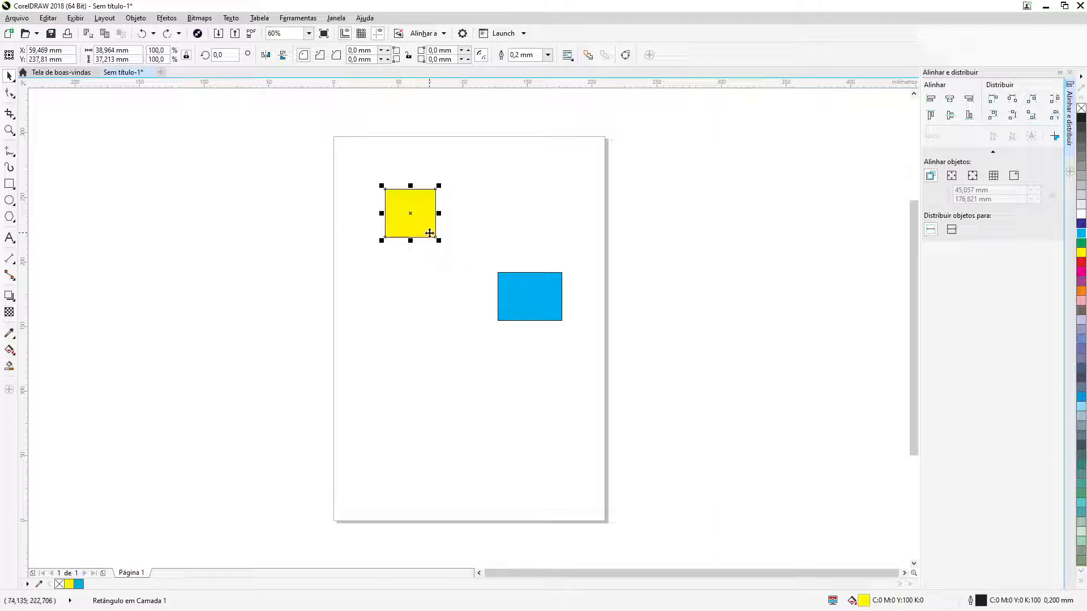
pyautogui.keyDown('shift'); pyautogui.click(548, 311); pyautogui.keyUp('shift')
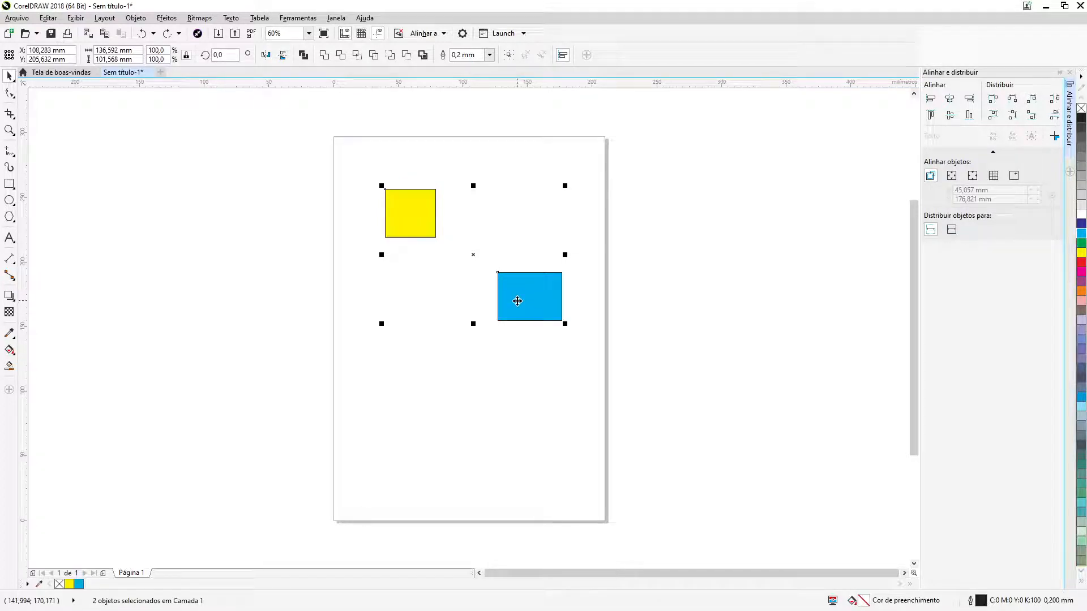
pyautogui.click(969, 99)
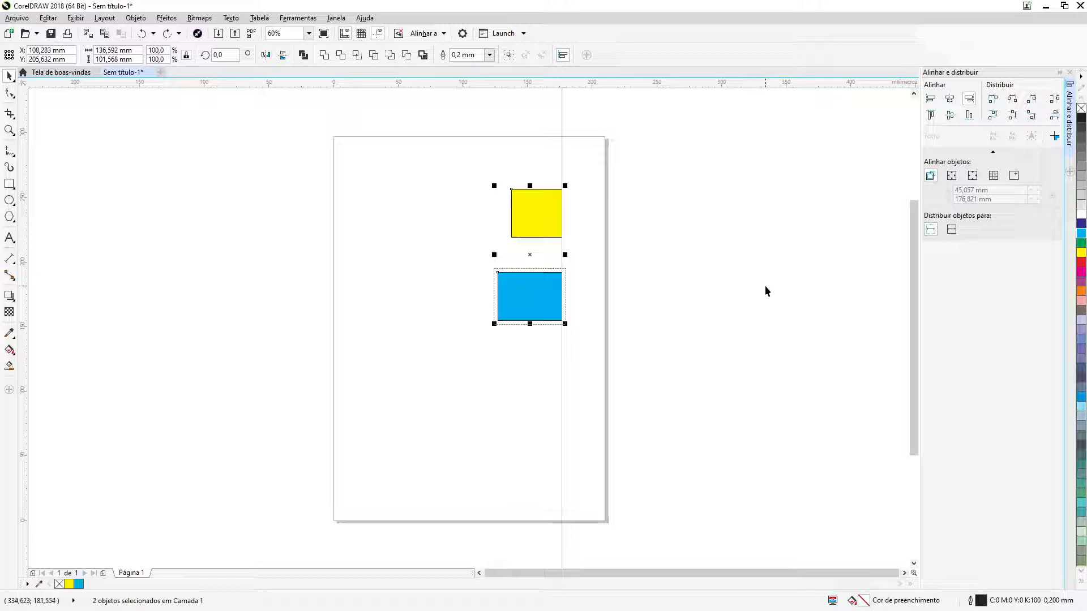
pyautogui.click(141, 33)
pyautogui.click(511, 388)
# Align the yellow rectangle's left edge to the blue one, selected last, and move it back toward the page's left side, about X 53 mm
pyautogui.click(402, 208)
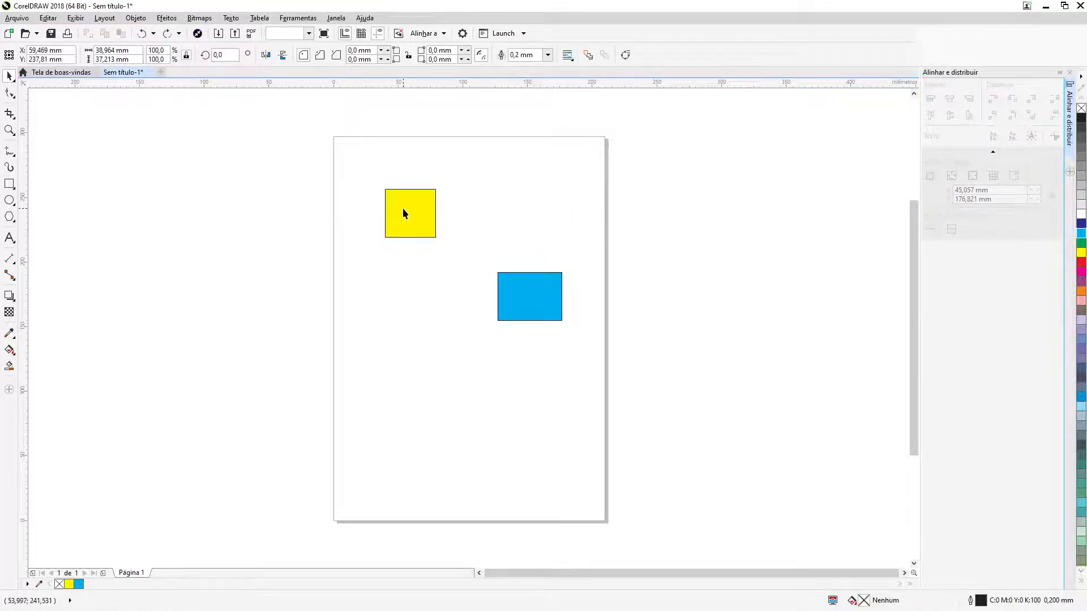
pyautogui.keyDown('shift'); pyautogui.click(540, 317); pyautogui.keyUp('shift')
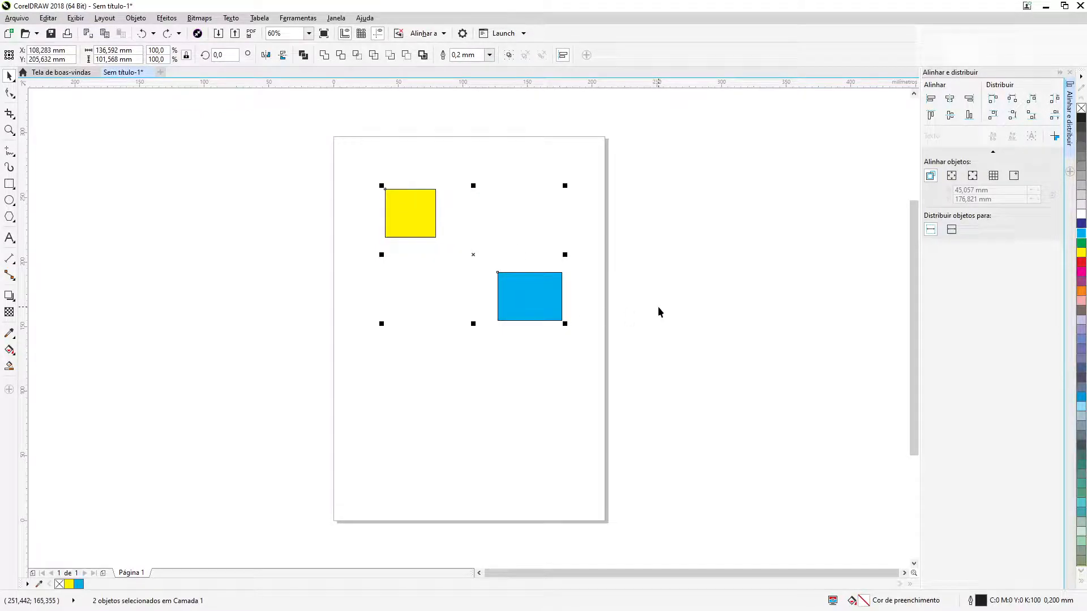
pyautogui.click(931, 101)
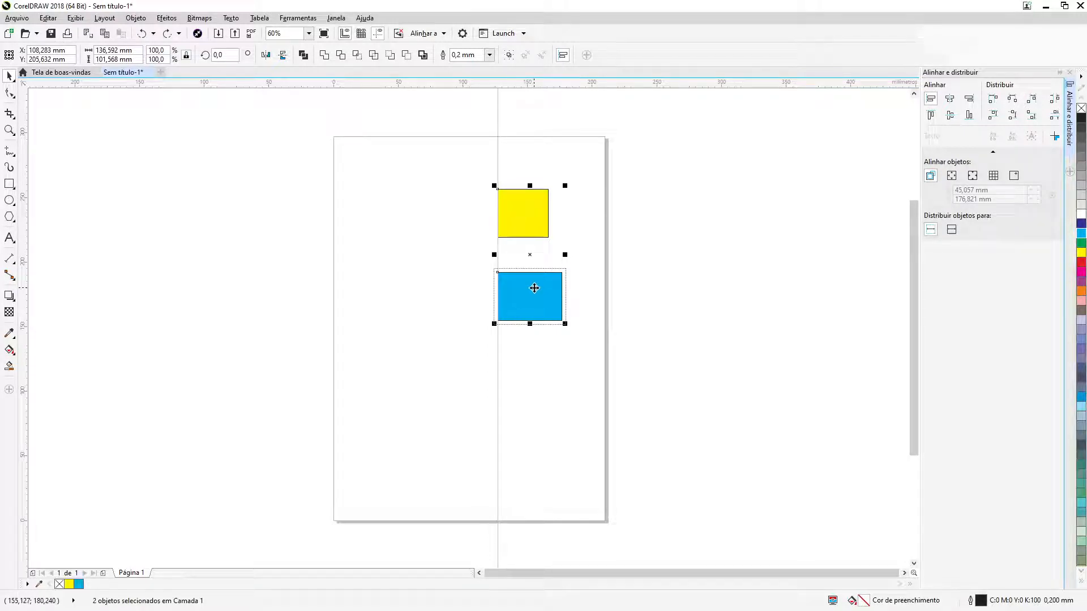
pyautogui.click(619, 290)
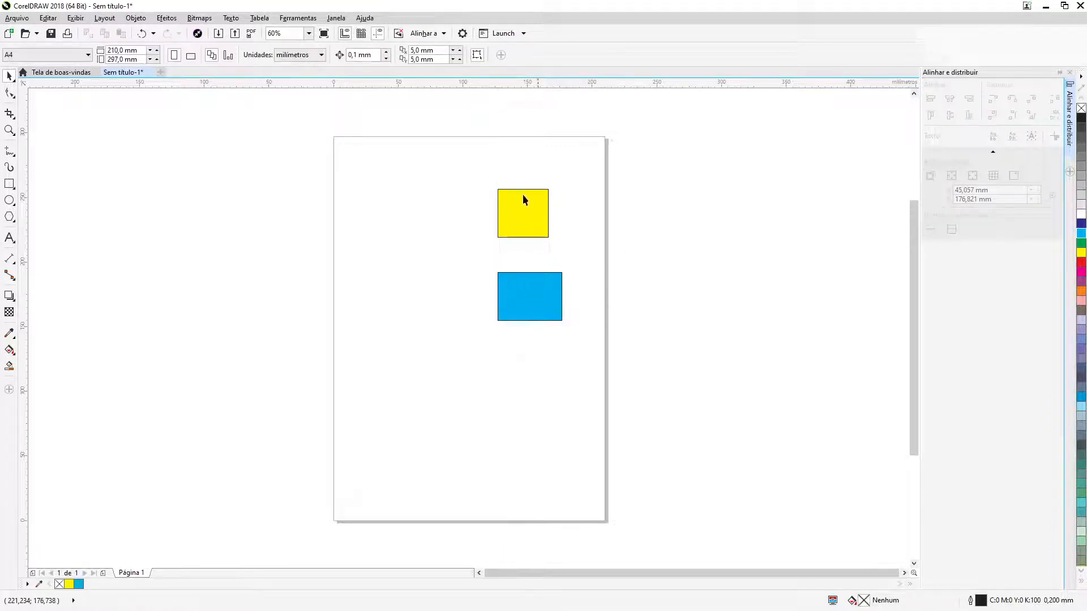
pyautogui.moveTo(523, 217); pyautogui.dragTo(401, 229)
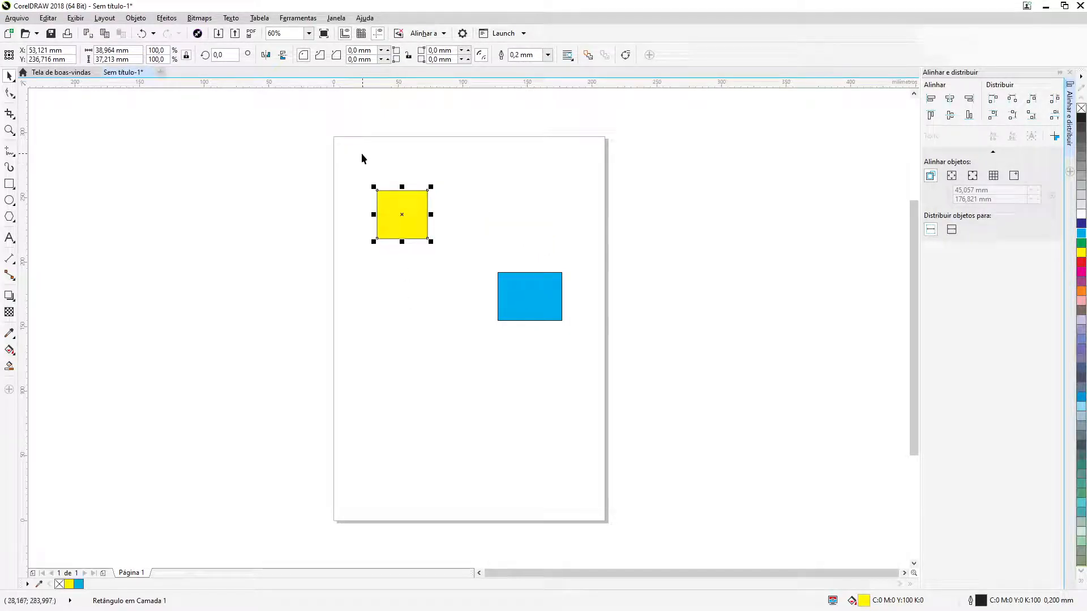
# Select both rectangles together, align their centers horizontally on the yellow one, and undo the alignment
pyautogui.moveTo(361, 152); pyautogui.dragTo(600, 366)
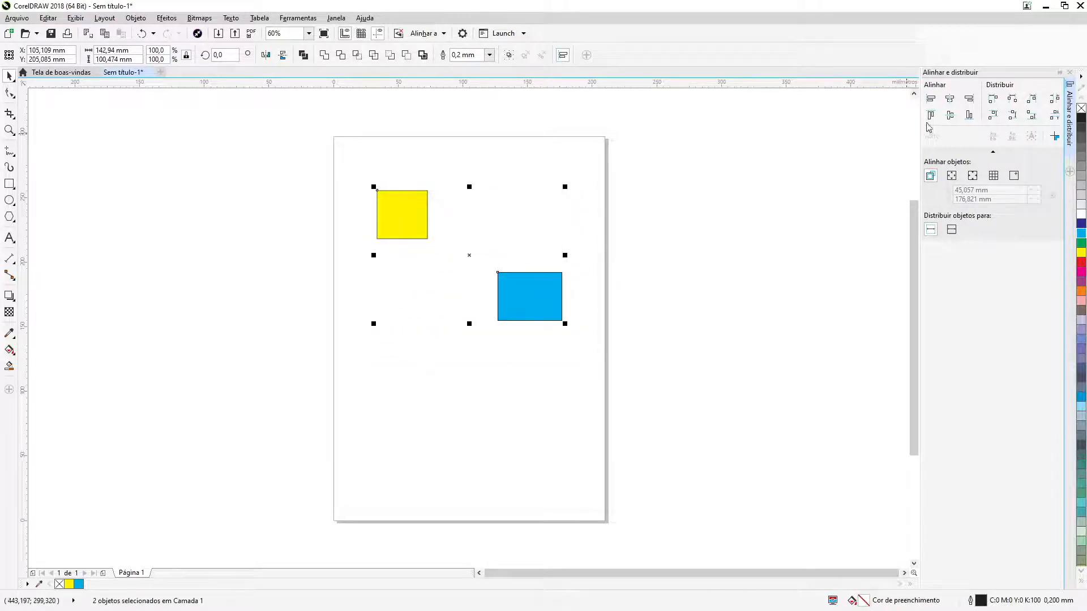
pyautogui.click(950, 100)
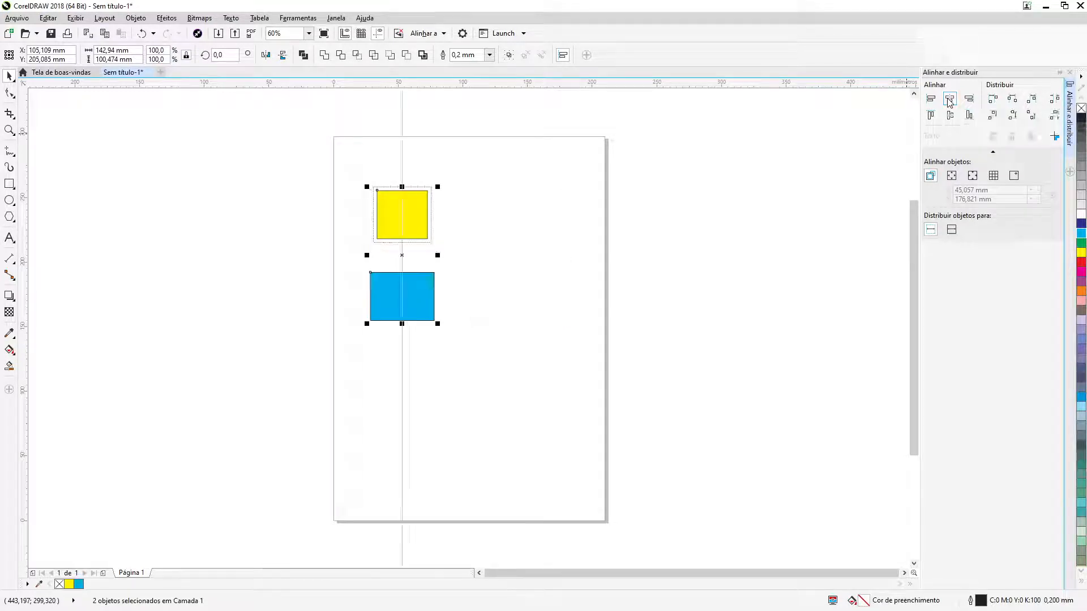
pyautogui.click(459, 290)
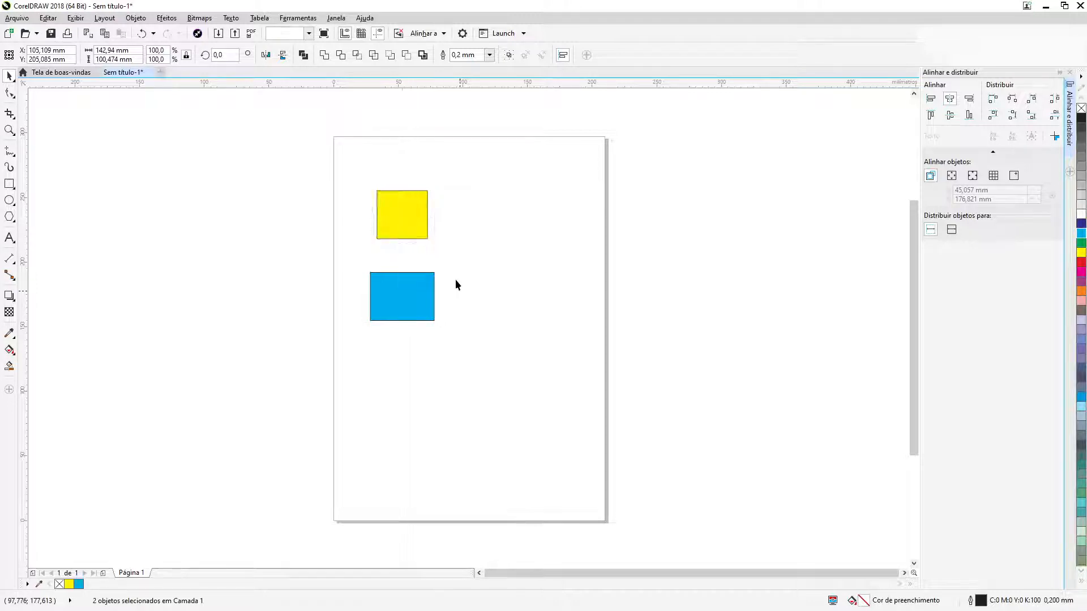
pyautogui.click(146, 36)
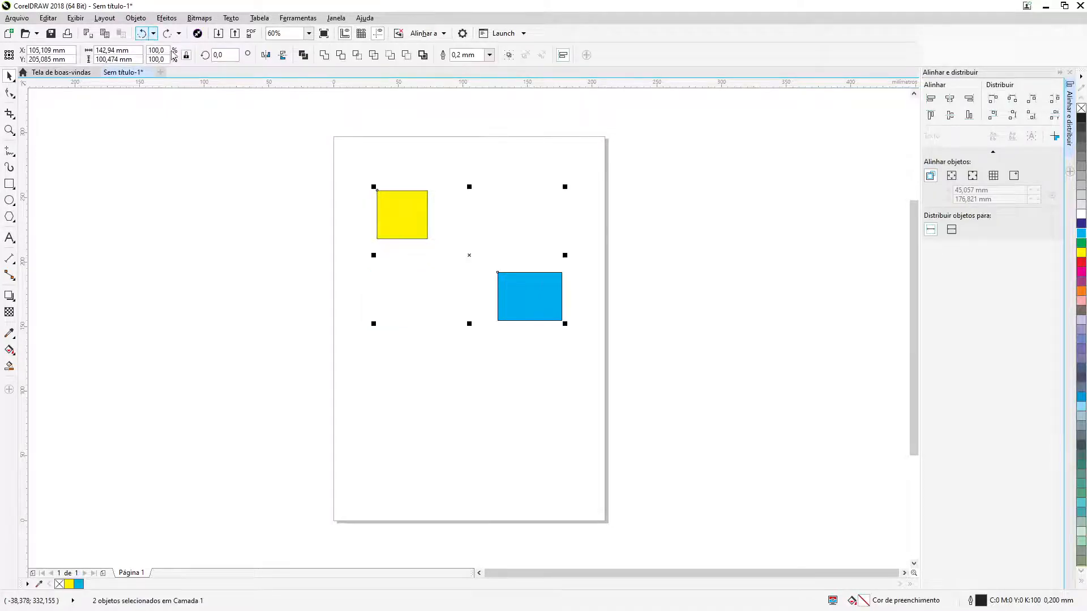
# Center the yellow rectangle horizontally on the blue one, selected last, and move it back left to about X 79 mm
pyautogui.click(585, 223)
pyautogui.click(402, 227)
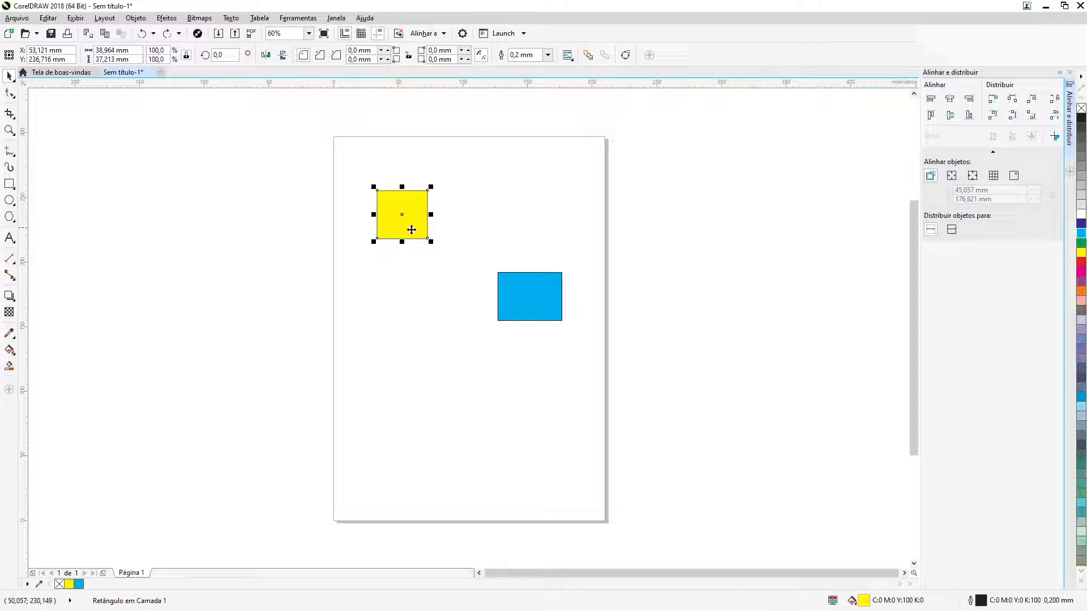
pyautogui.keyDown('shift'); pyautogui.click(548, 306); pyautogui.keyUp('shift')
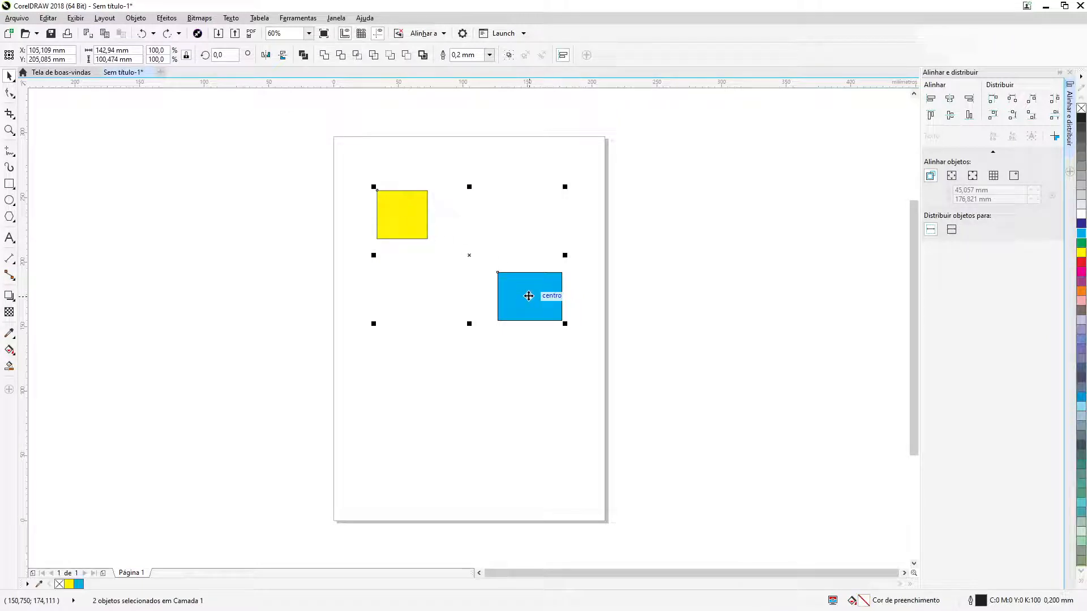
pyautogui.click(949, 100)
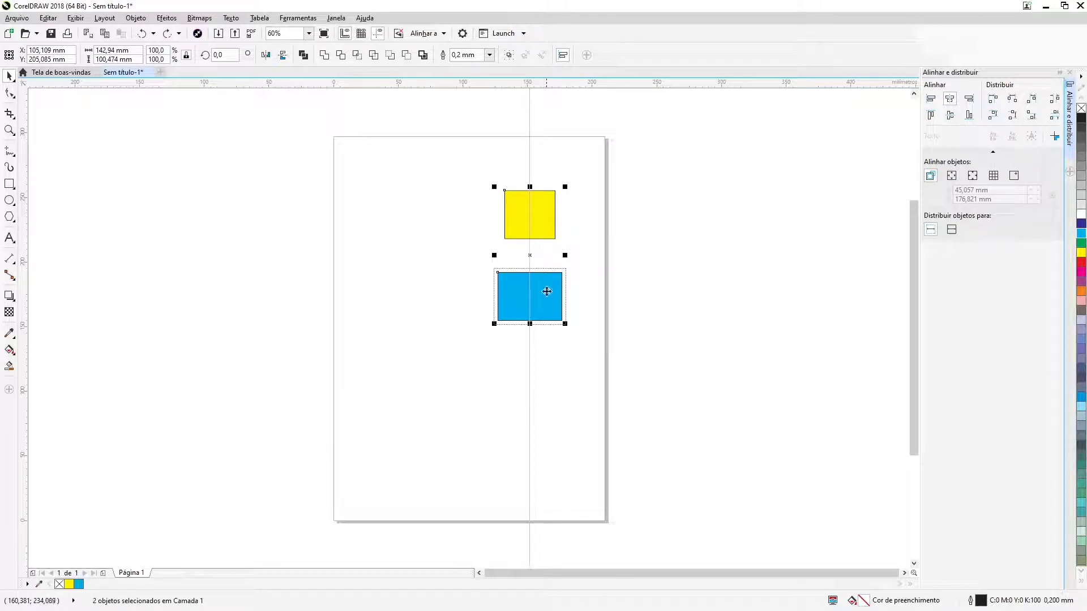
pyautogui.click(599, 293)
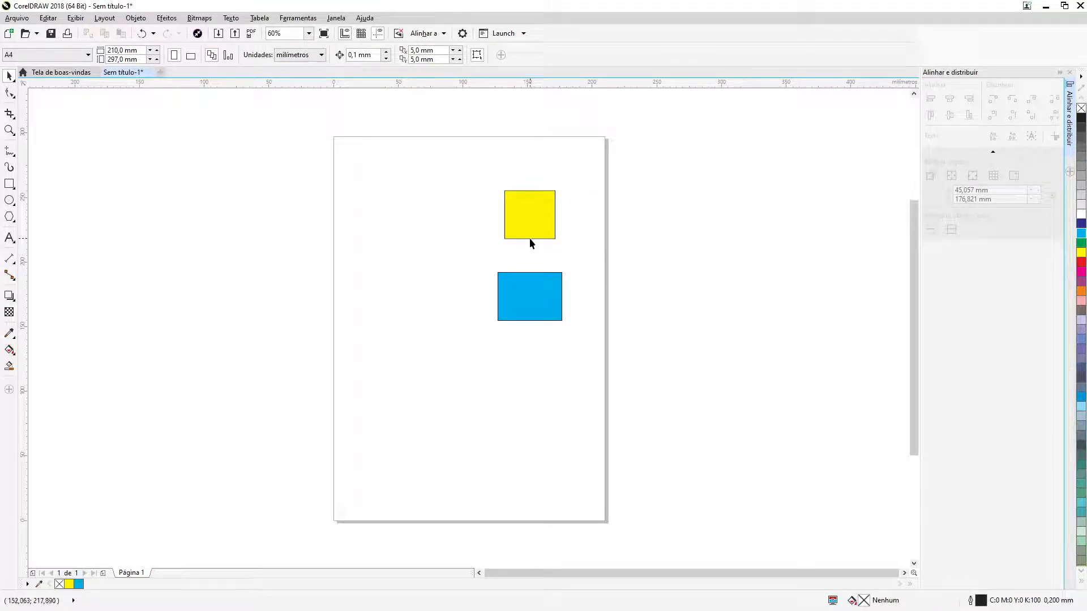
pyautogui.moveTo(538, 236); pyautogui.dragTo(446, 235)
# Select both rectangles together and align their top edges and their bottom edges to the yellow one, undoing each alignment
pyautogui.moveTo(384, 154); pyautogui.dragTo(600, 354)
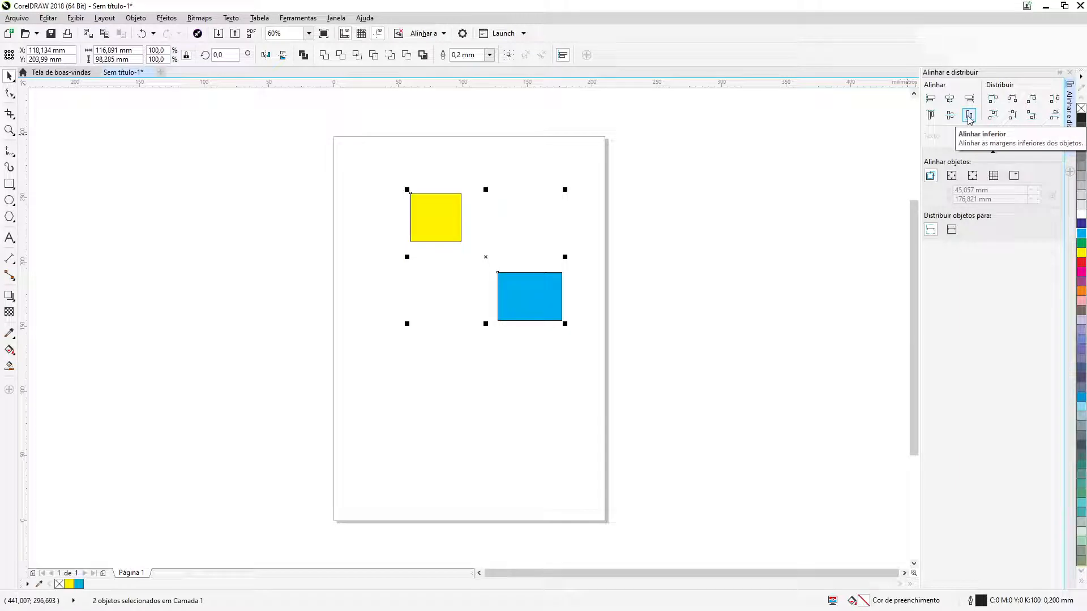
pyautogui.click(931, 116)
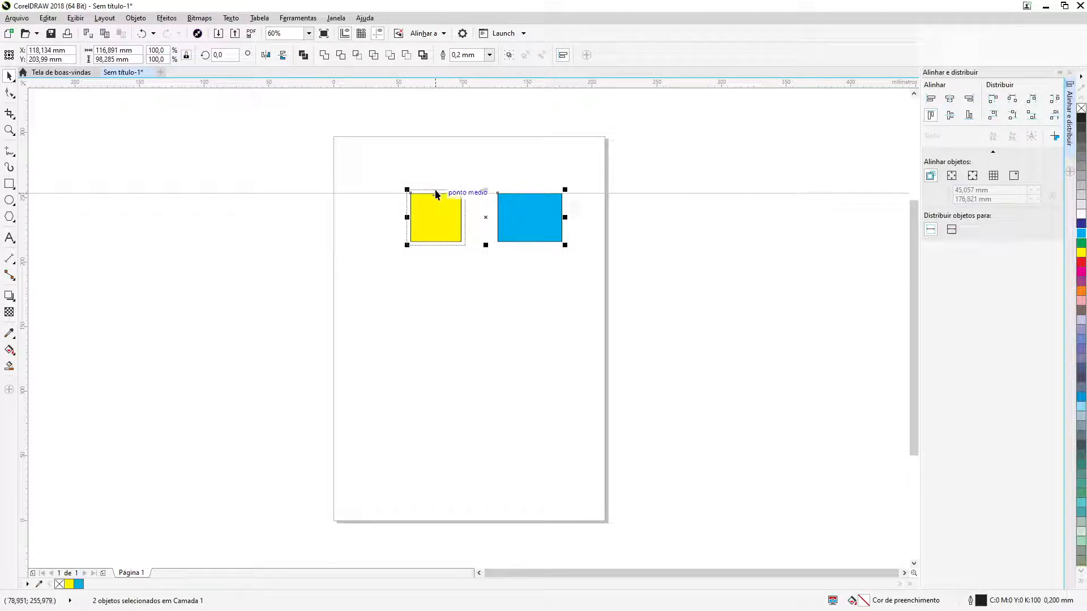
pyautogui.click(141, 34)
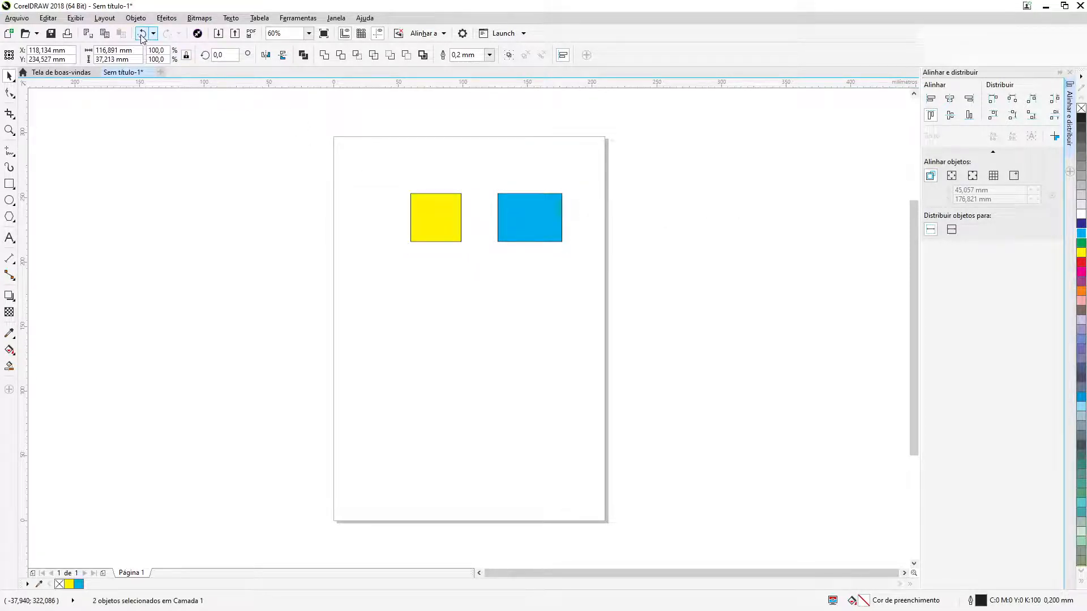
pyautogui.click(970, 116)
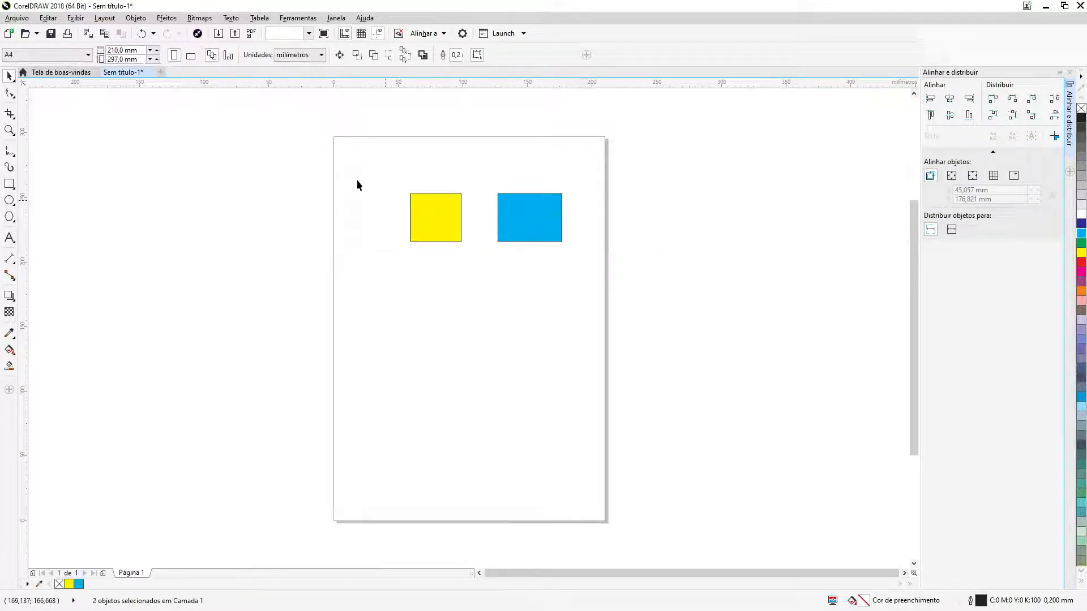
pyautogui.click(141, 34)
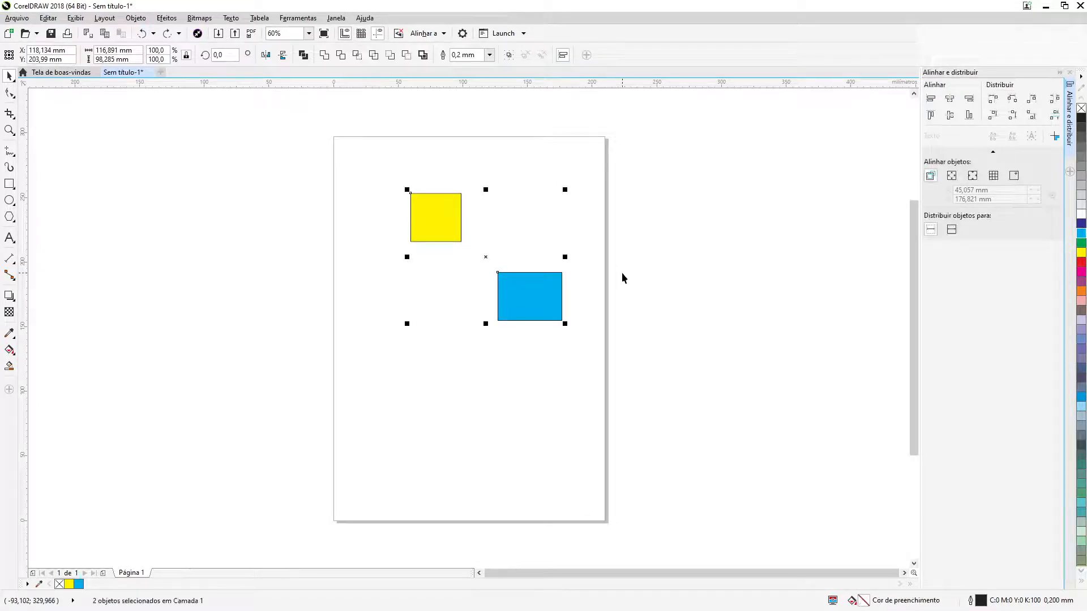
# Shrink the blue rectangle's height to about 14 mm by lowering its top edge
pyautogui.click(579, 289)
pyautogui.click(537, 285)
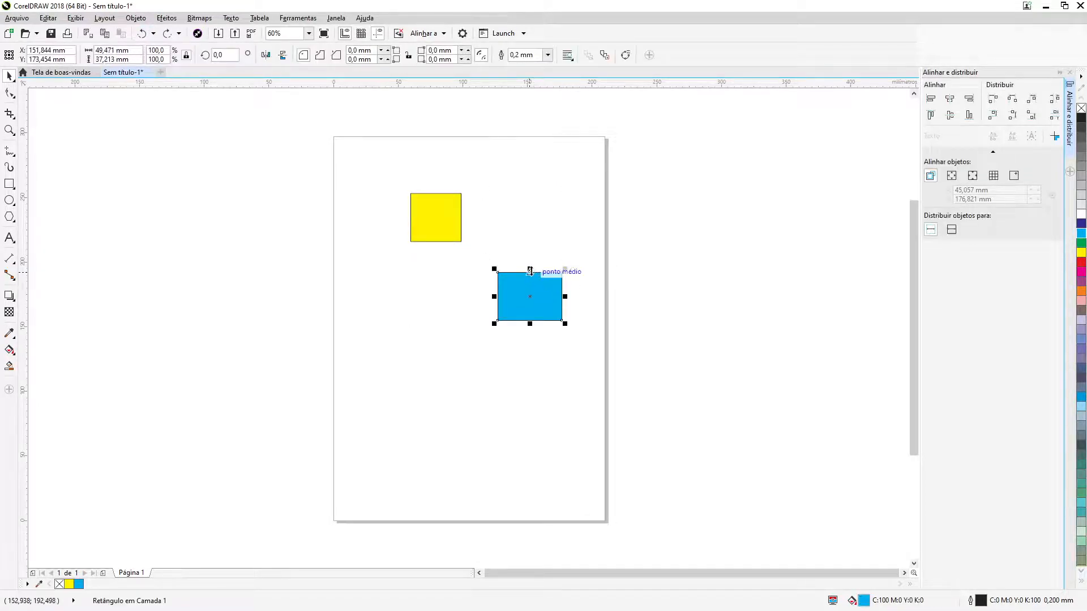
pyautogui.moveTo(530, 269); pyautogui.dragTo(538, 298)
pyautogui.click(551, 240)
# Select both rectangles together and align them on the yellow one by top edges, bottom edges, and finally vertical centers
pyautogui.moveTo(371, 158); pyautogui.dragTo(605, 375)
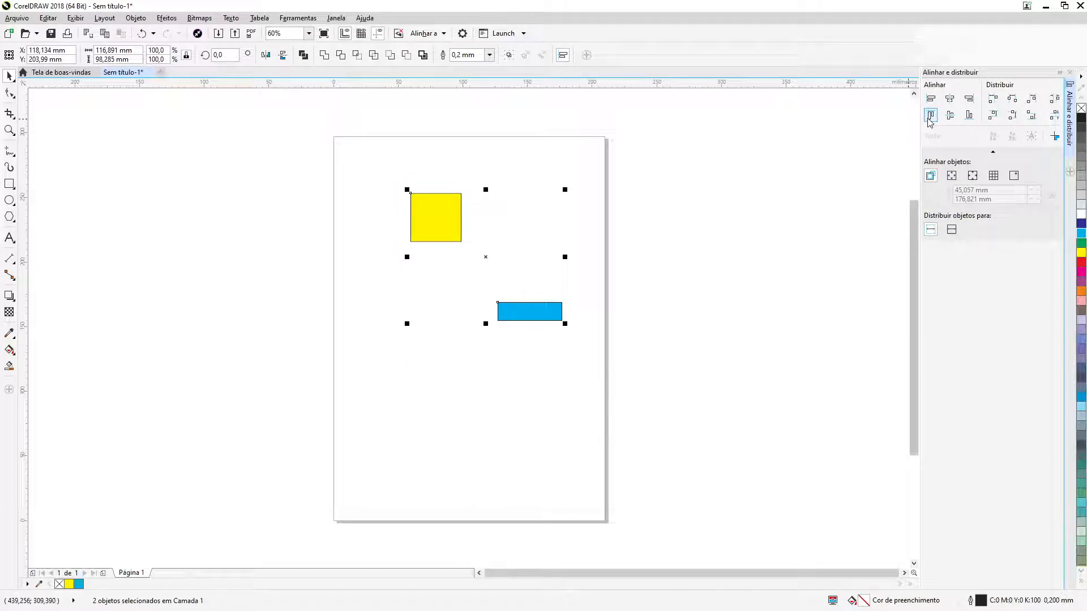
pyautogui.click(930, 116)
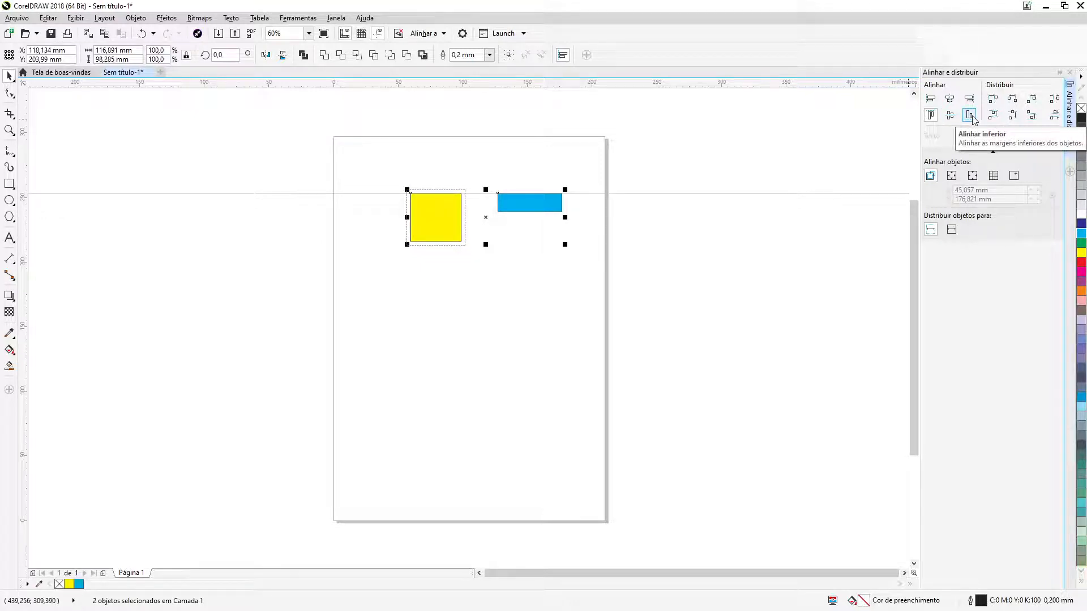
pyautogui.click(970, 115)
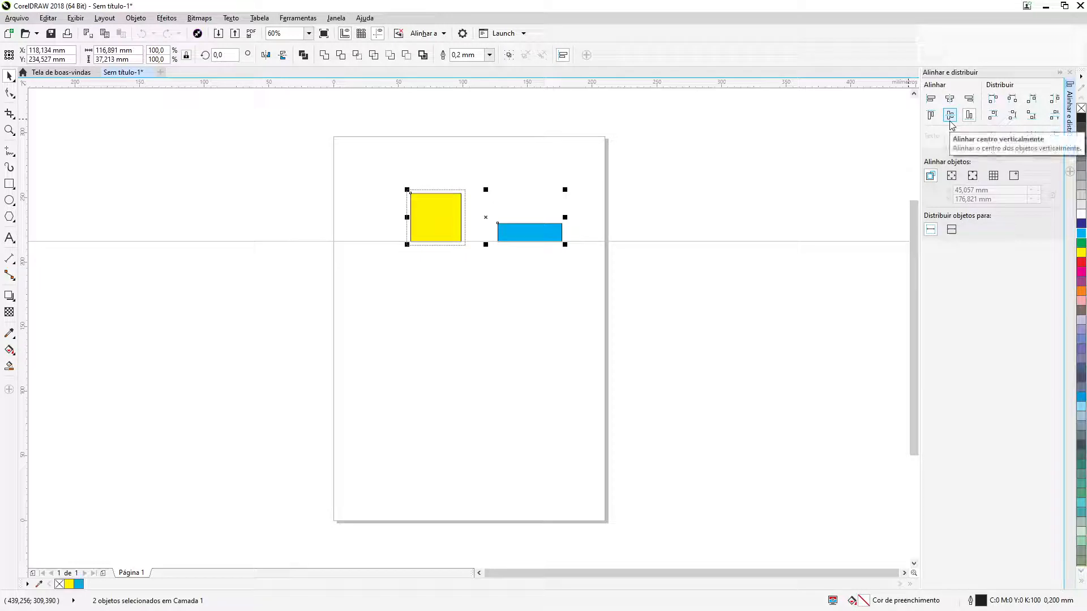
pyautogui.click(950, 116)
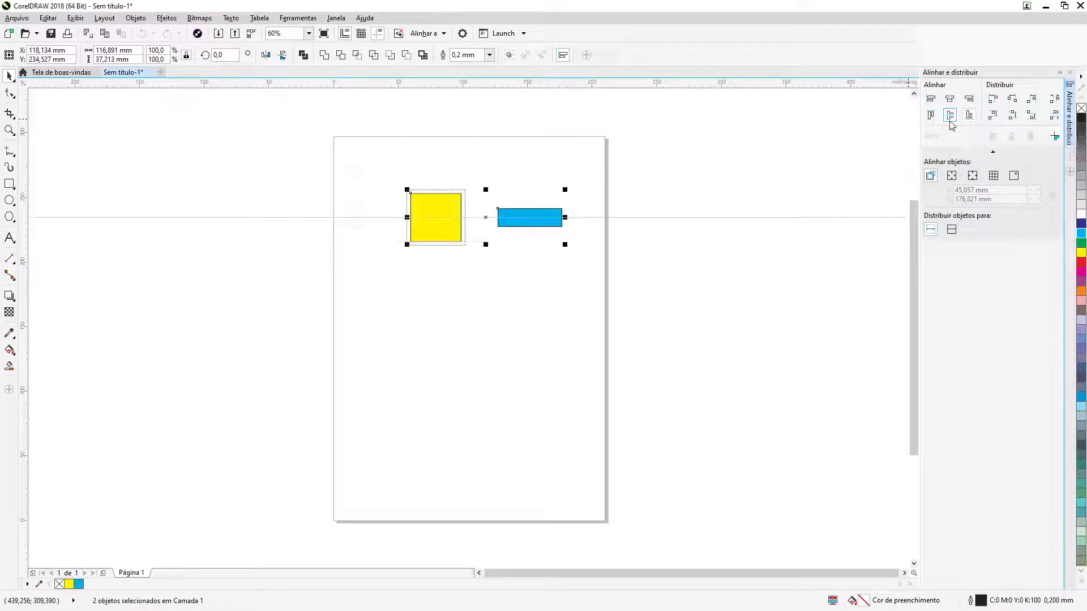
pyautogui.click(536, 300)
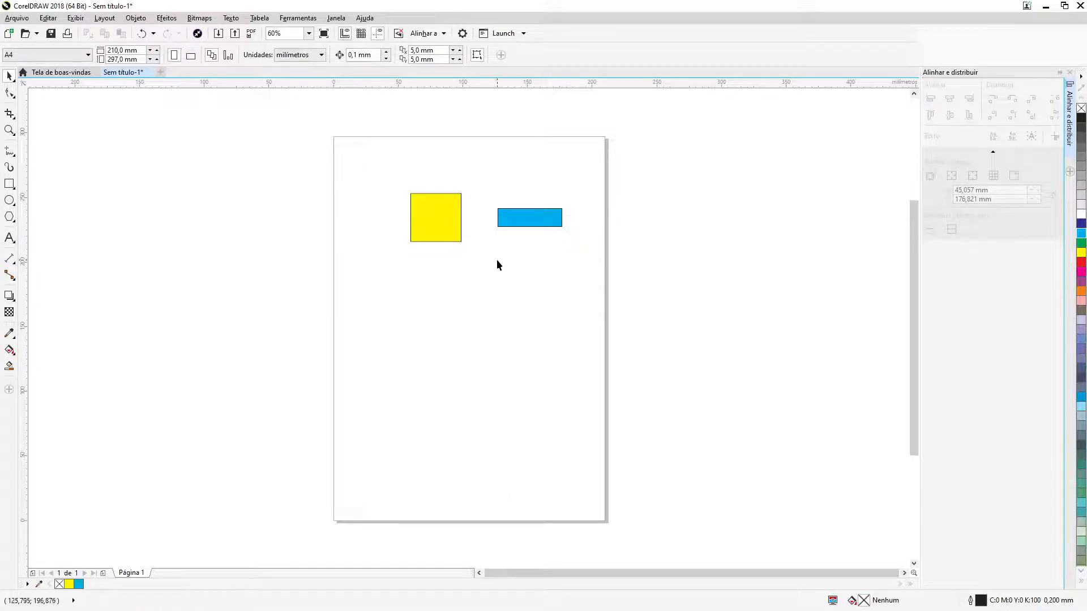
# Move the blue rectangle down to about Y 152 mm and center the yellow one vertically on it, selecting the blue one last
pyautogui.moveTo(526, 219); pyautogui.dragTo(531, 328)
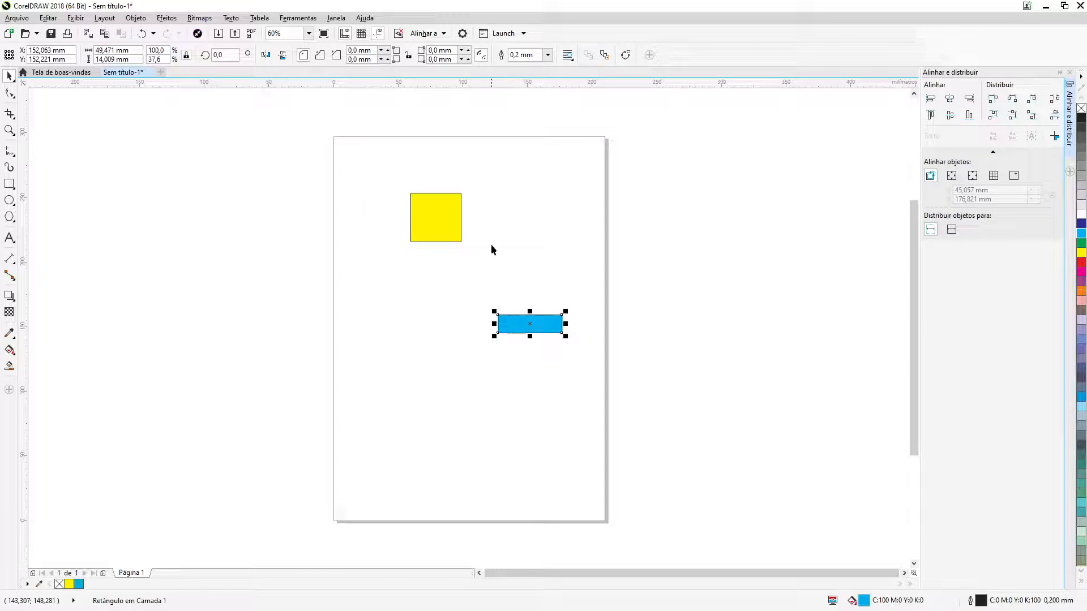
pyautogui.click(448, 220)
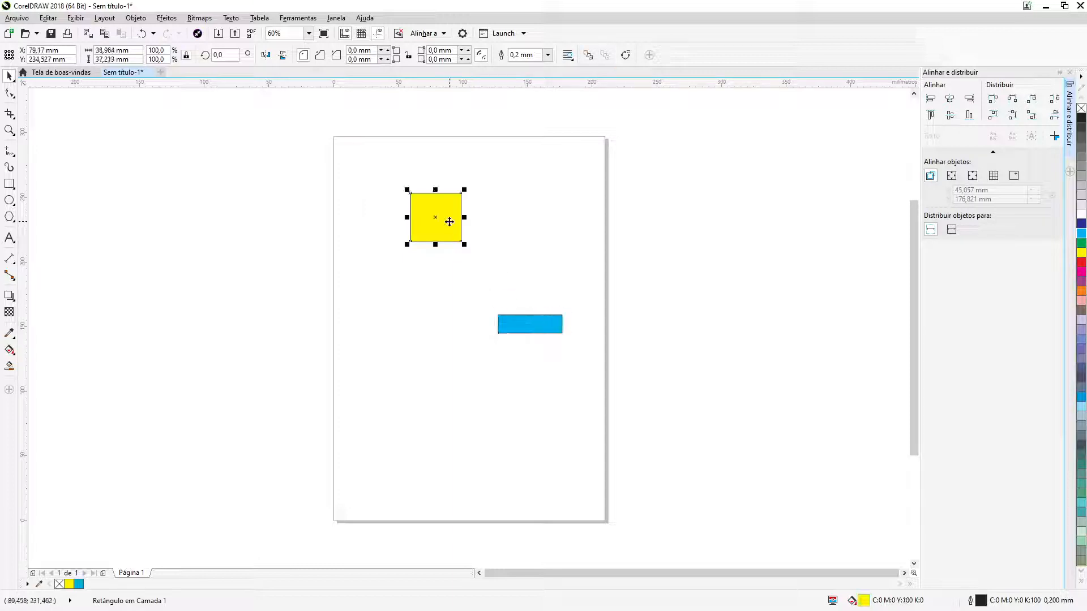
pyautogui.keyDown('shift'); pyautogui.click(527, 330); pyautogui.keyUp('shift')
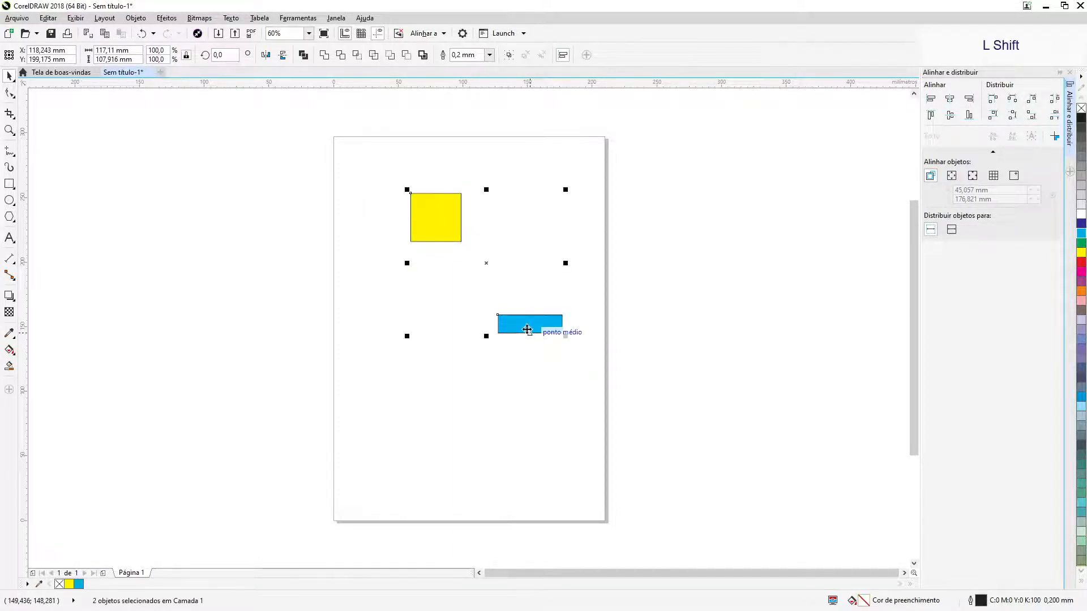
pyautogui.click(950, 115)
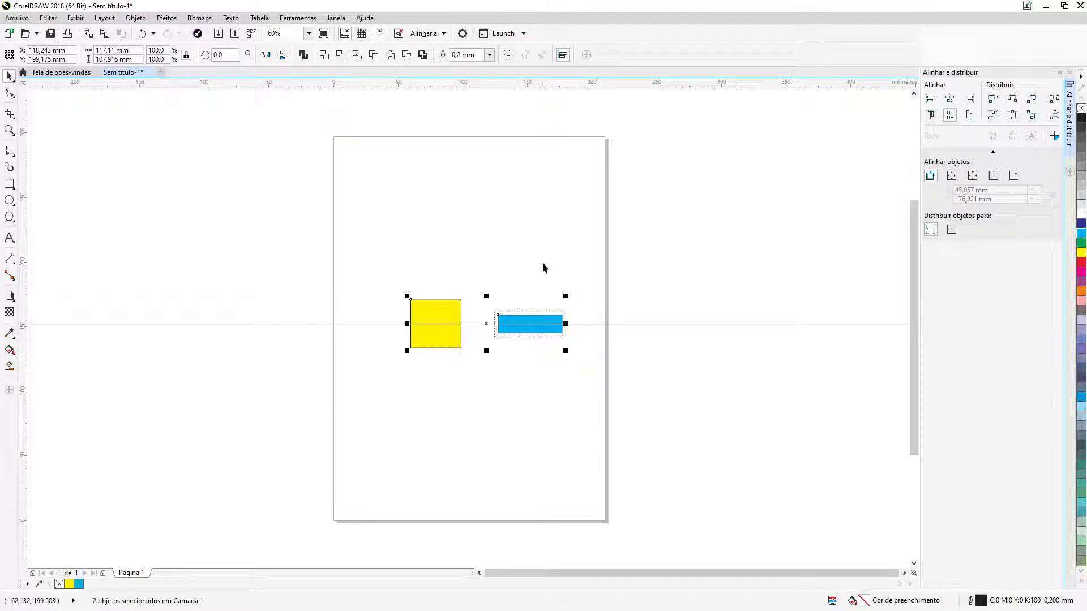
pyautogui.press('Escape')
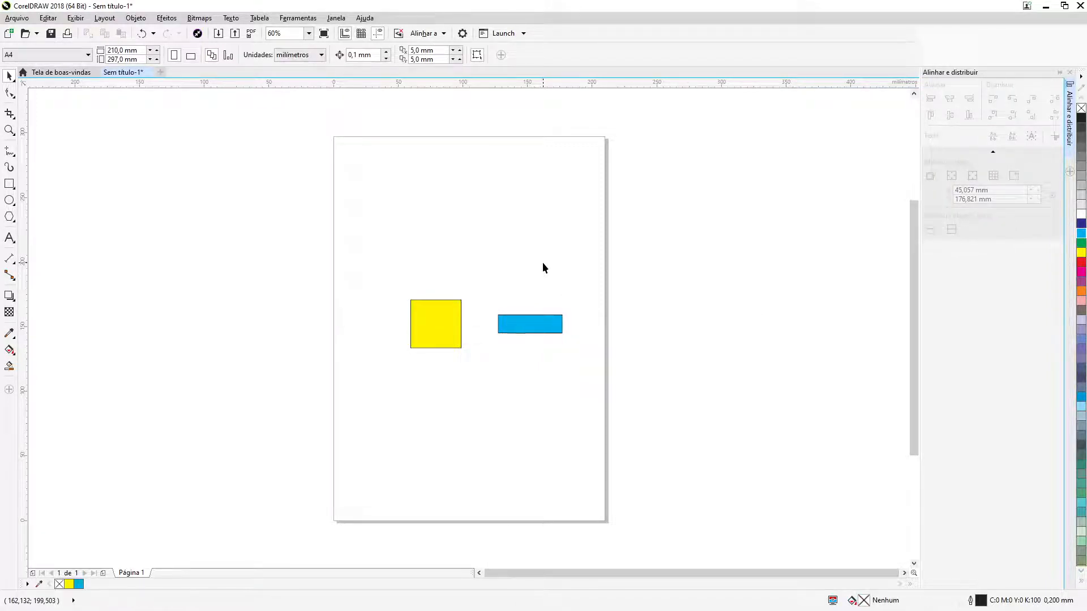
# Move the yellow rectangle to the page's upper left, about X 64 mm and Y 238 mm, and the blue one slightly up
pyautogui.moveTo(445, 342); pyautogui.dragTo(426, 225)
pyautogui.moveTo(517, 327); pyautogui.dragTo(506, 285)
# Align the yellow rectangle's left and then right edge to the blue one, selected last, and move it back to about X 46 mm, Y 241 mm
pyautogui.click(428, 222)
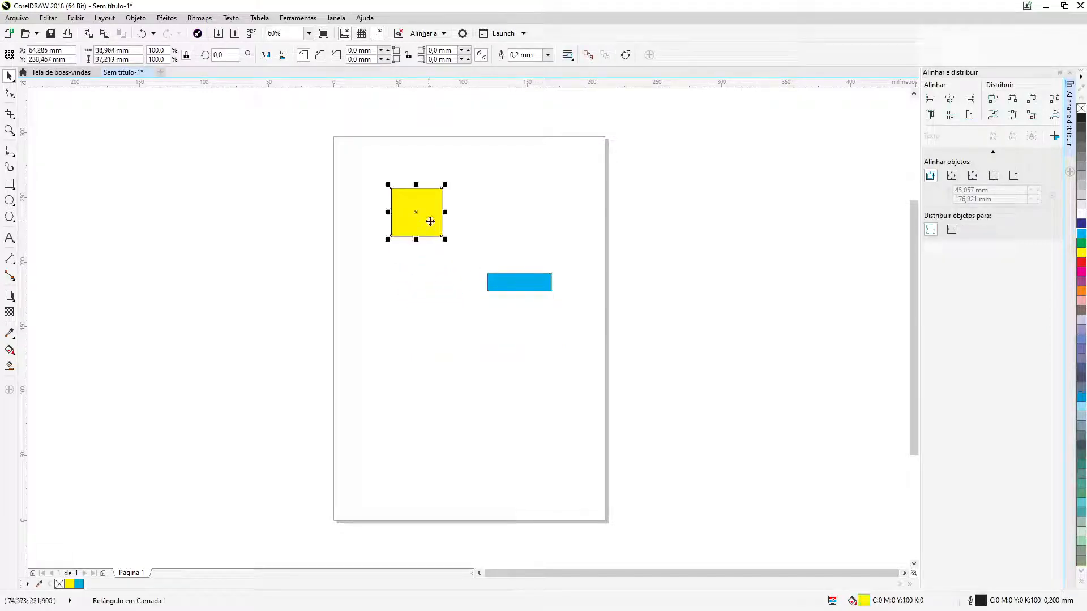
pyautogui.keyDown('shift'); pyautogui.click(506, 285); pyautogui.keyUp('shift')
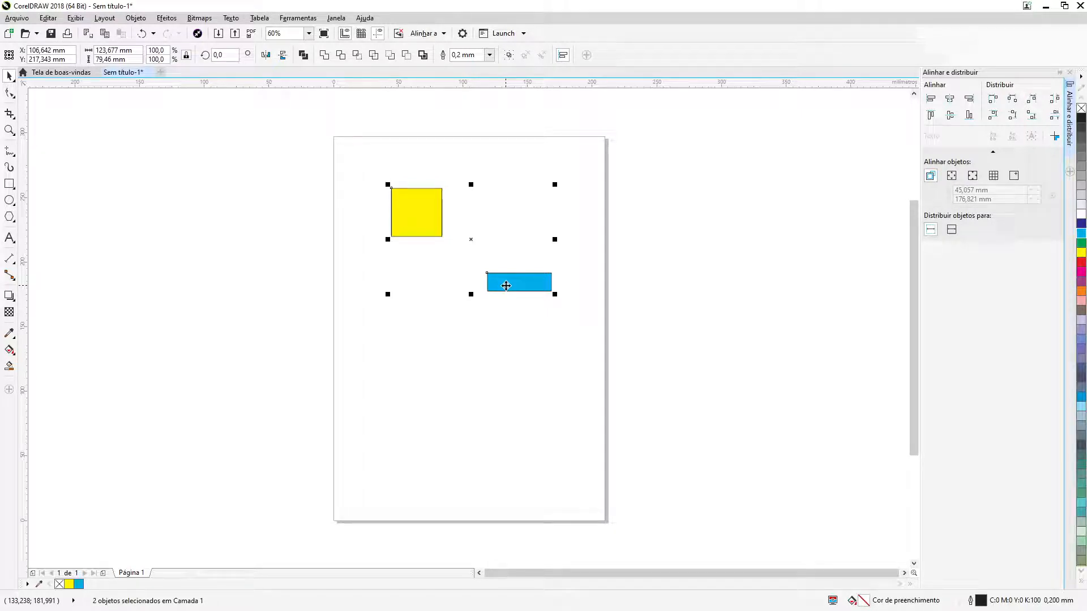
pyautogui.press('l')
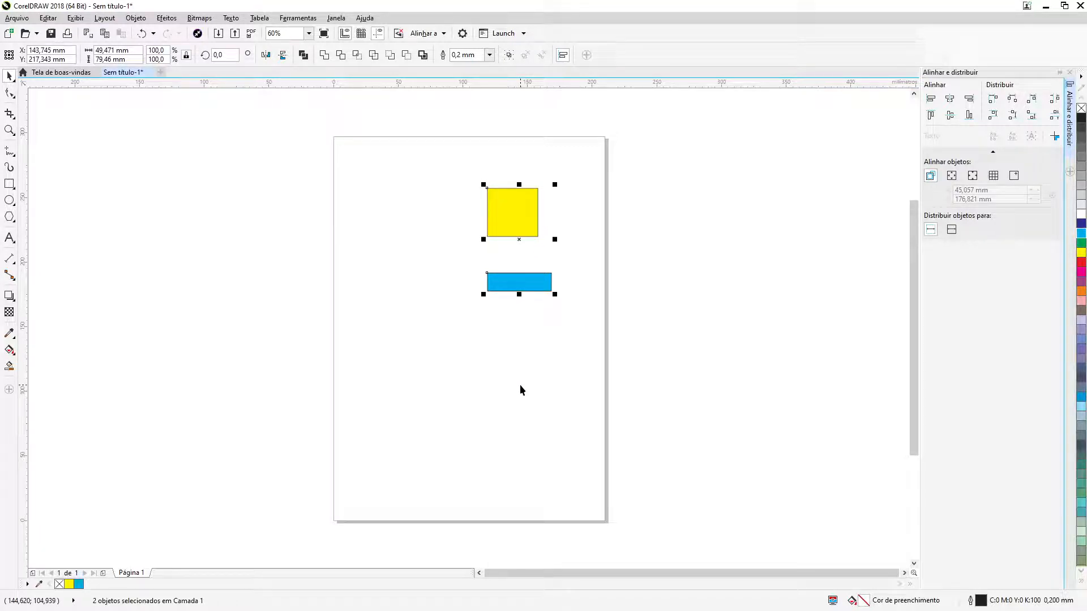
pyautogui.press('r')
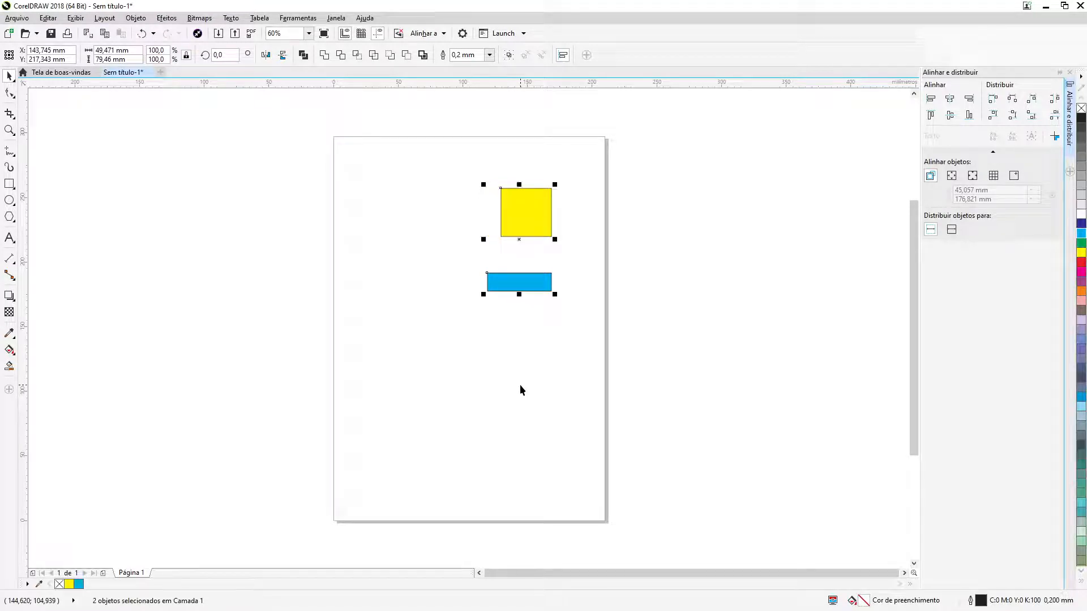
pyautogui.click(517, 238)
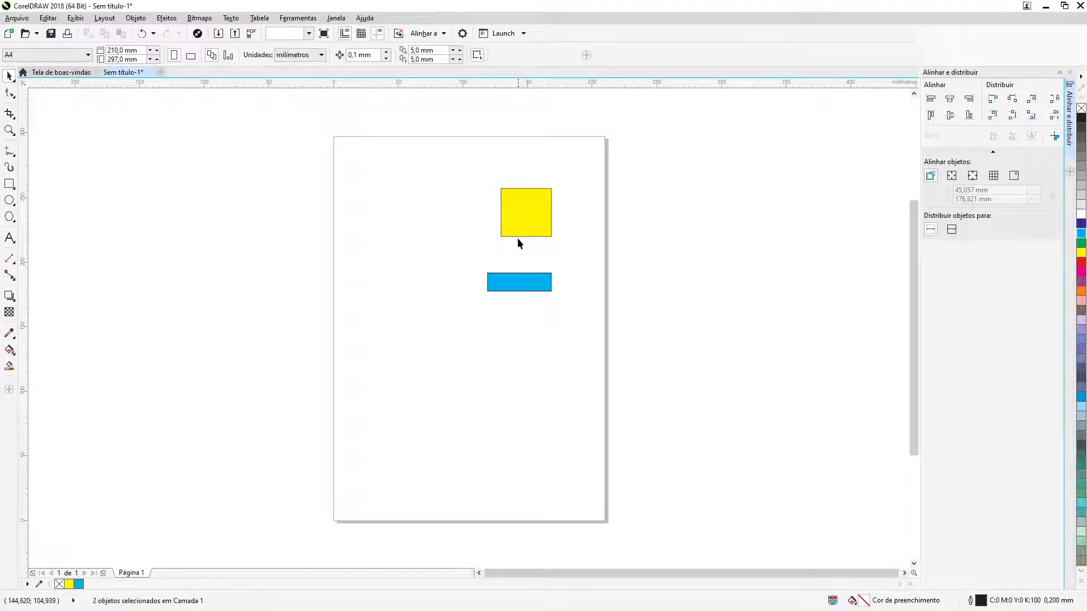
pyautogui.moveTo(515, 220); pyautogui.dragTo(383, 216)
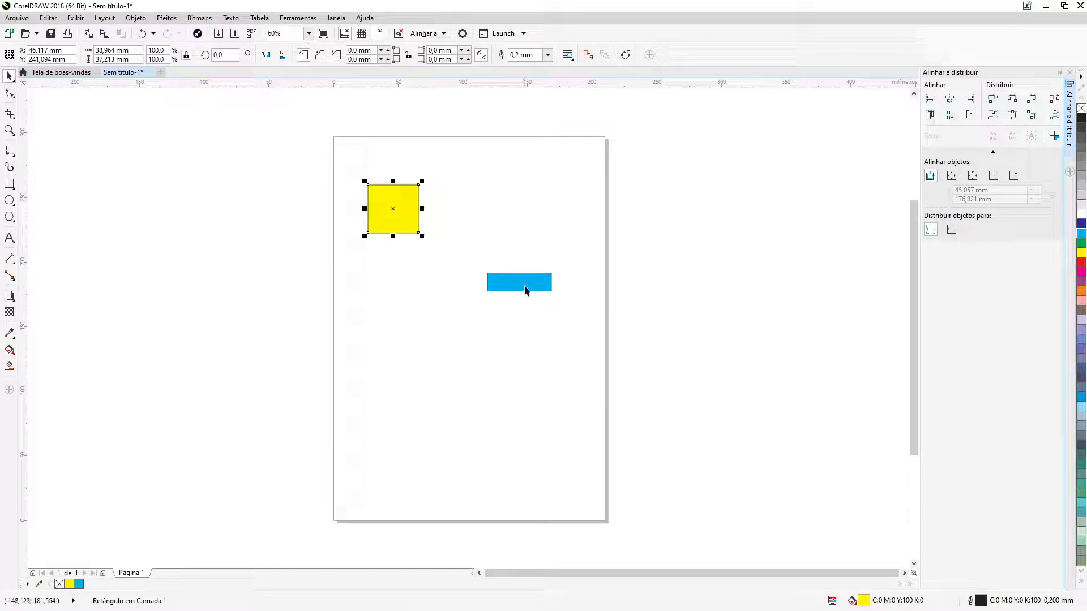
# Stretch the blue rectangle's left side to a width of about 70 mm and center the yellow one horizontally on it, selecting the blue last
pyautogui.click(525, 290)
pyautogui.moveTo(483, 281); pyautogui.dragTo(458, 281)
pyautogui.click(384, 206)
pyautogui.keyDown('shift'); pyautogui.click(502, 279); pyautogui.keyUp('shift')
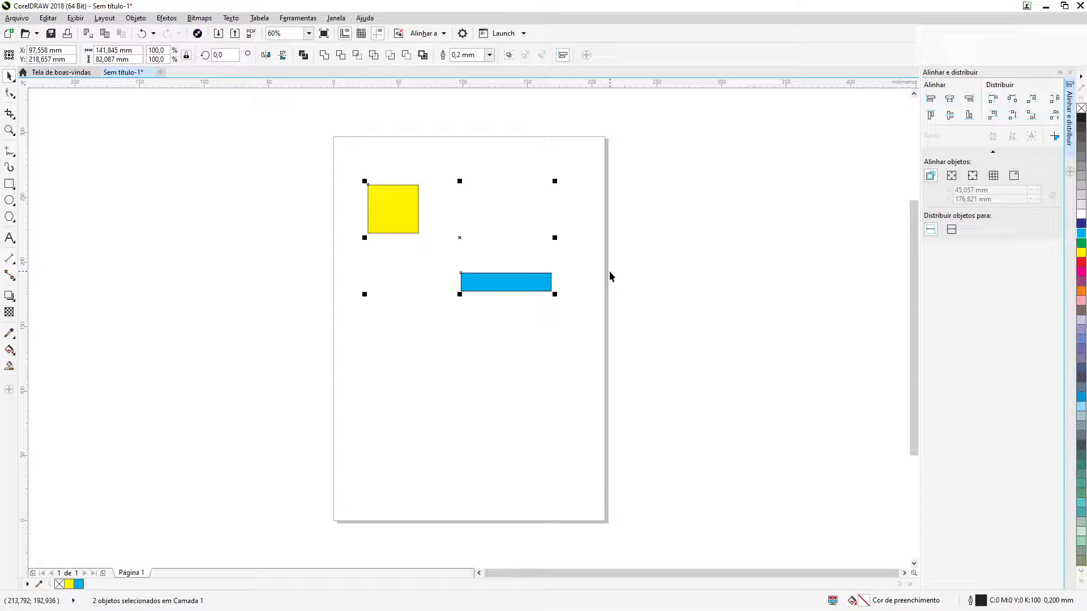
pyautogui.press('c')
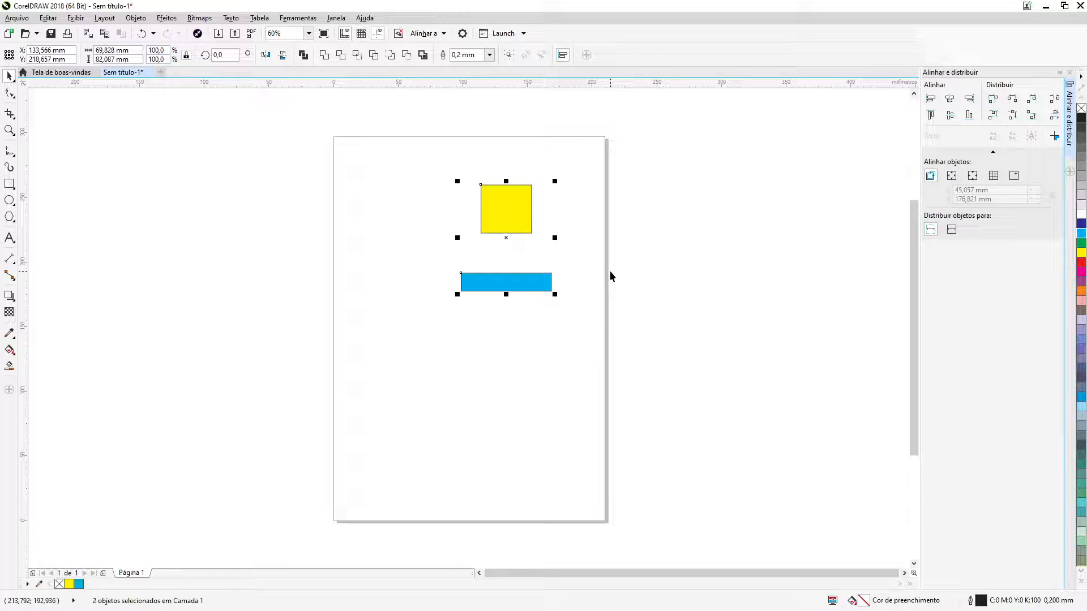
pyautogui.click(610, 270)
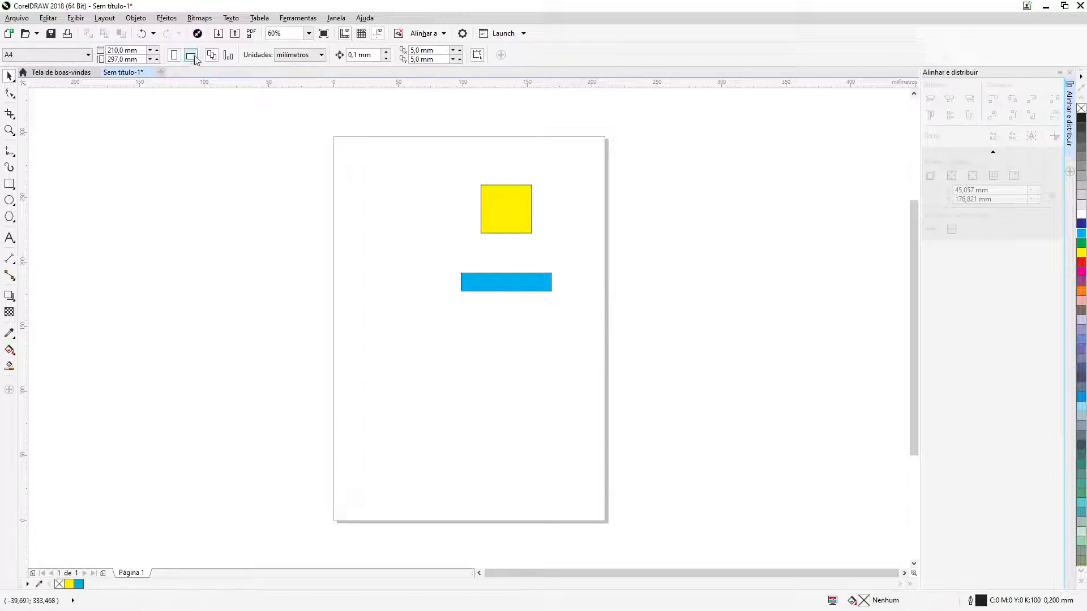
# Select both rectangles and examine the align and distribute commands with their shortcuts, including the ones for centering to the page
pyautogui.moveTo(416, 157); pyautogui.dragTo(629, 343)
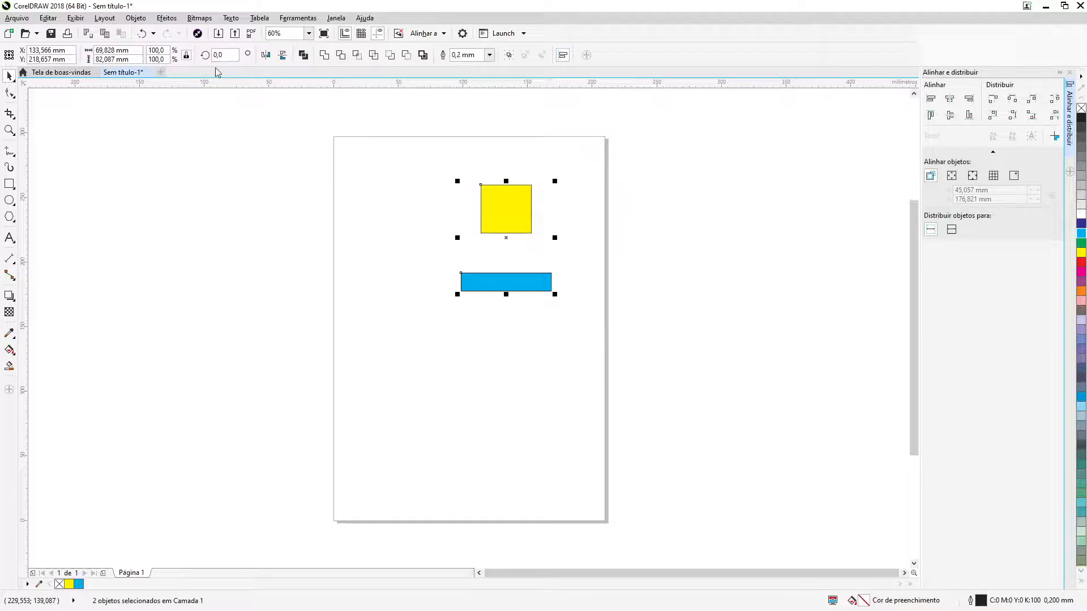
pyautogui.click(141, 22)
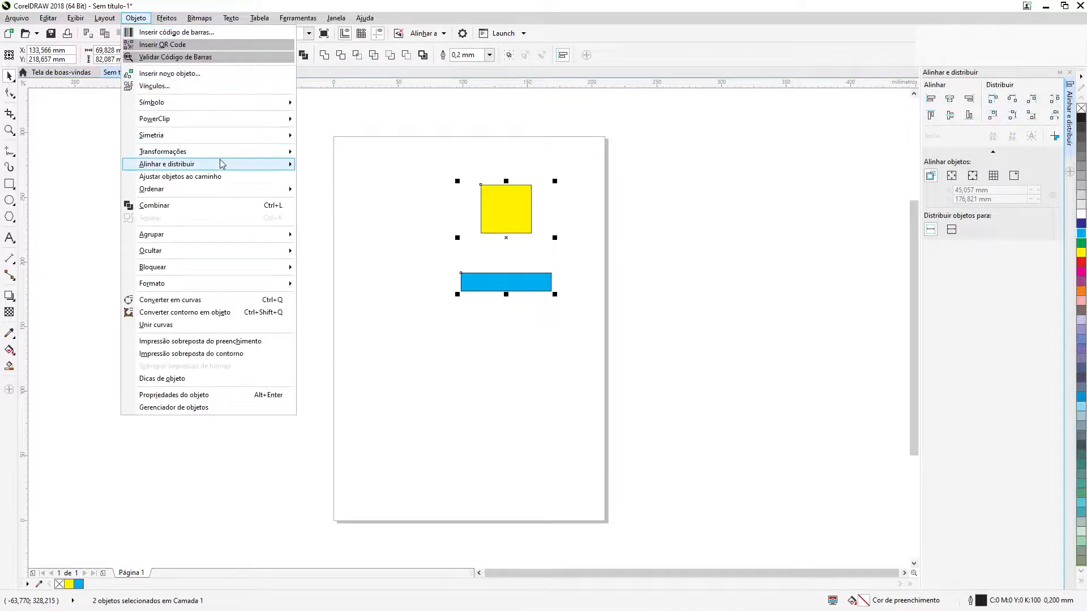
pyautogui.moveTo(224, 164)
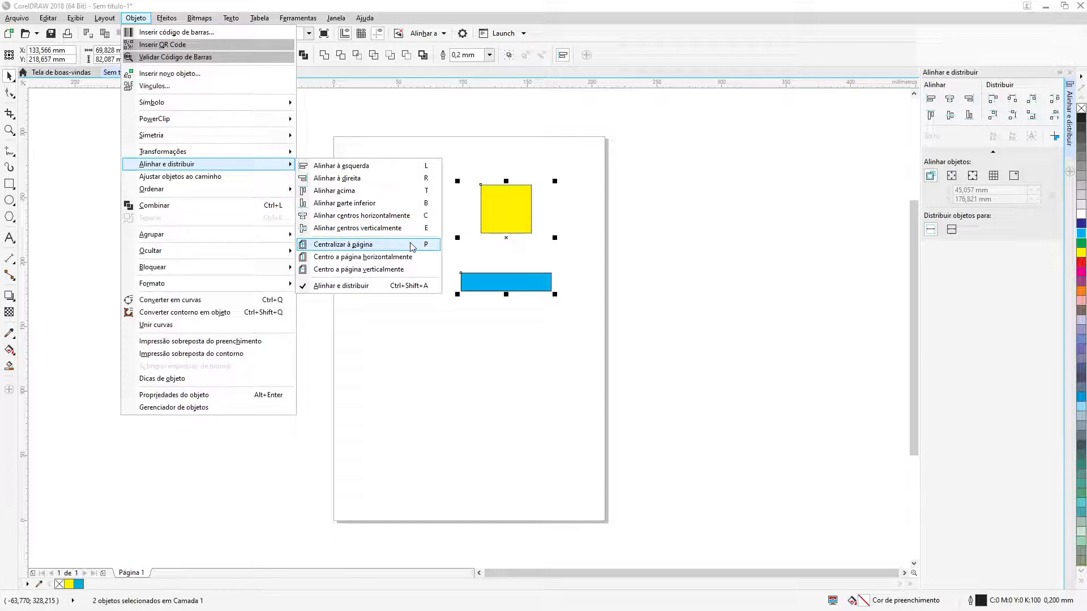
pyautogui.click(626, 249)
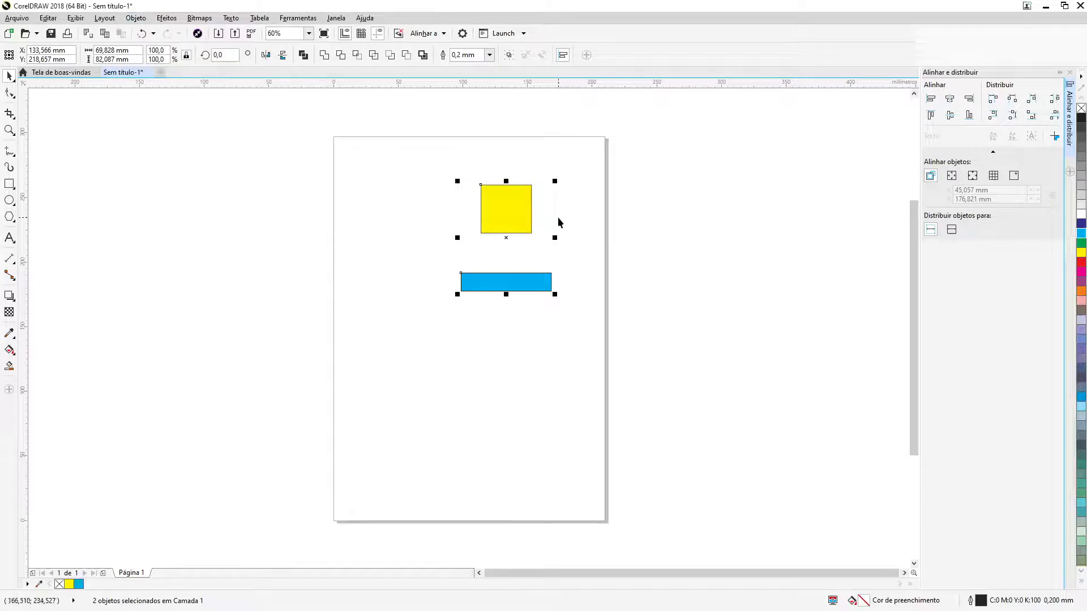
# Move the yellow rectangle to the page's upper left, about X 38 mm and Y 266 mm, and the blue one off the page's right side
pyautogui.click(558, 222)
pyautogui.moveTo(521, 215); pyautogui.dragTo(397, 182)
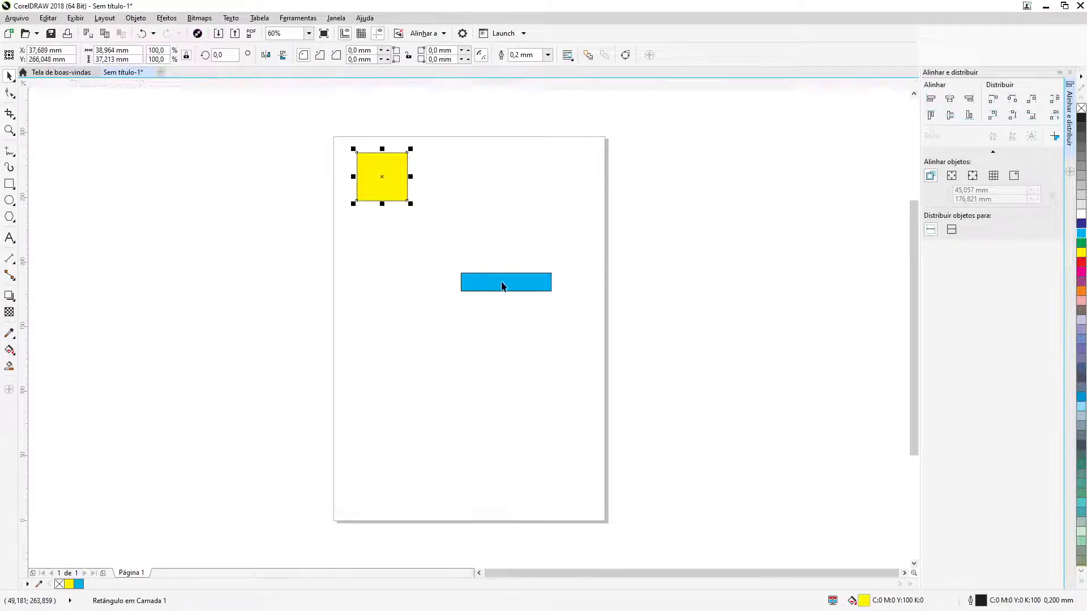
pyautogui.moveTo(502, 285); pyautogui.dragTo(708, 204)
# Center the yellow rectangle on the page and do the same with the blue one, each selected separately
pyautogui.click(392, 185)
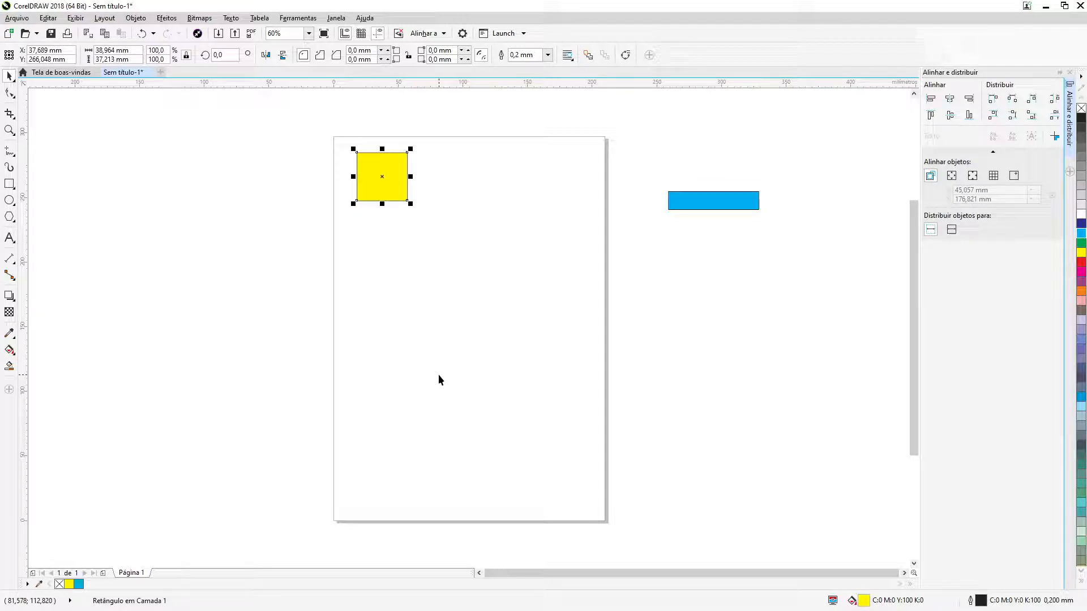
pyautogui.press('p')
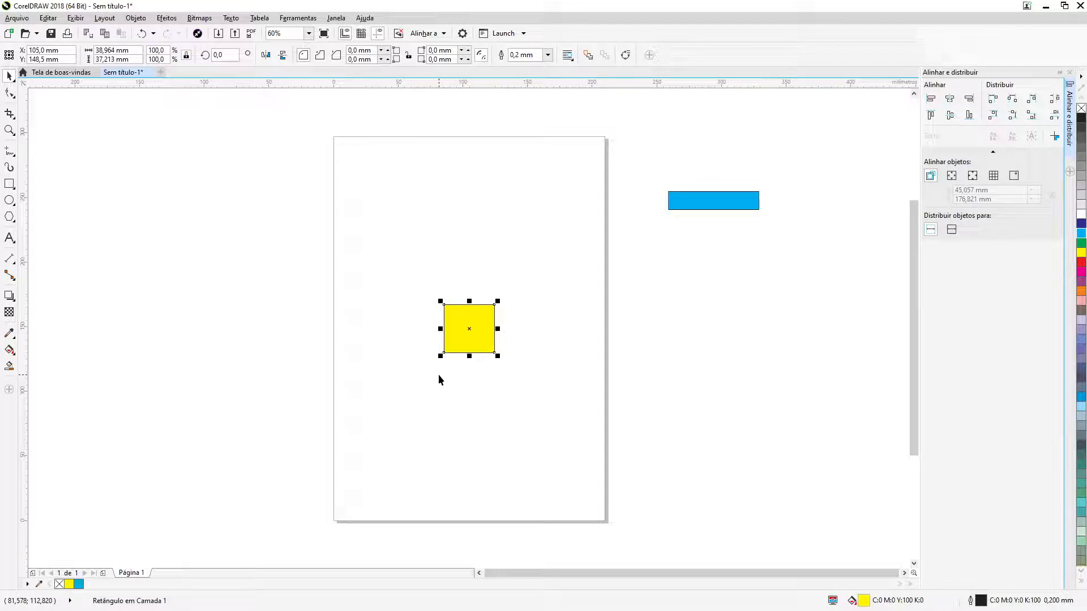
pyautogui.click(440, 378)
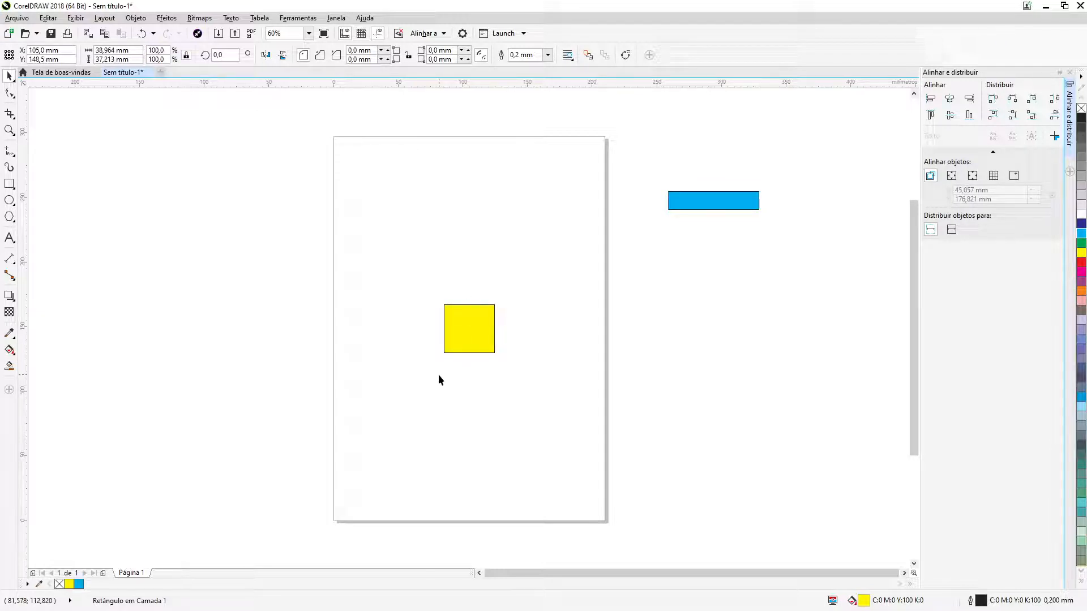
pyautogui.click(696, 202)
pyautogui.press('p')
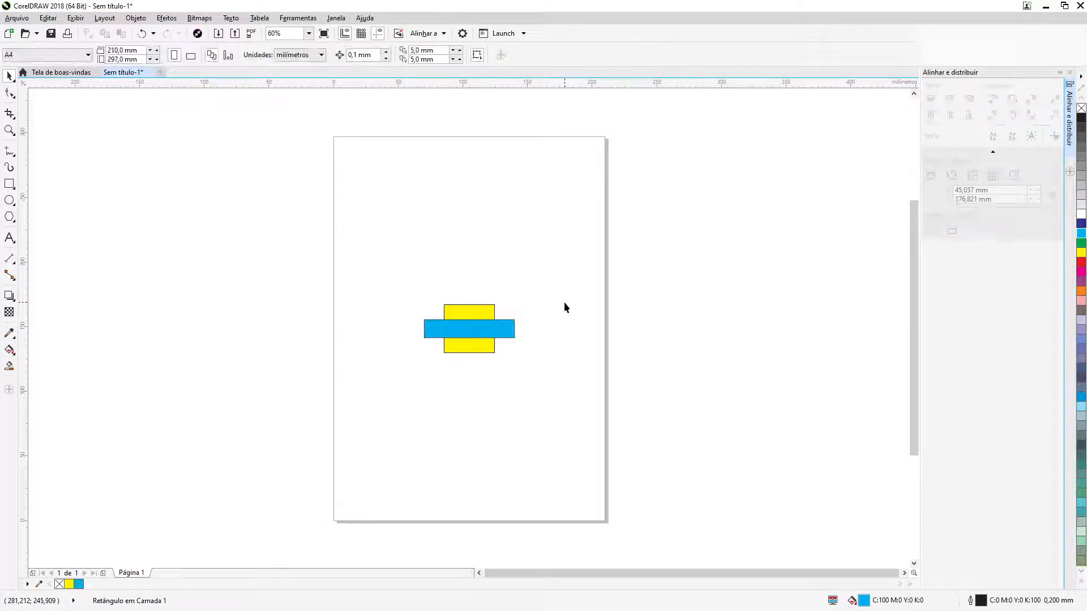
# Move the blue rectangle to about X 171 mm, Y 257 mm and the yellow one to about X 41 mm, Y 240 mm
pyautogui.moveTo(507, 179); pyautogui.dragTo(582, 202)
pyautogui.hotkey('ctrl', 'z')
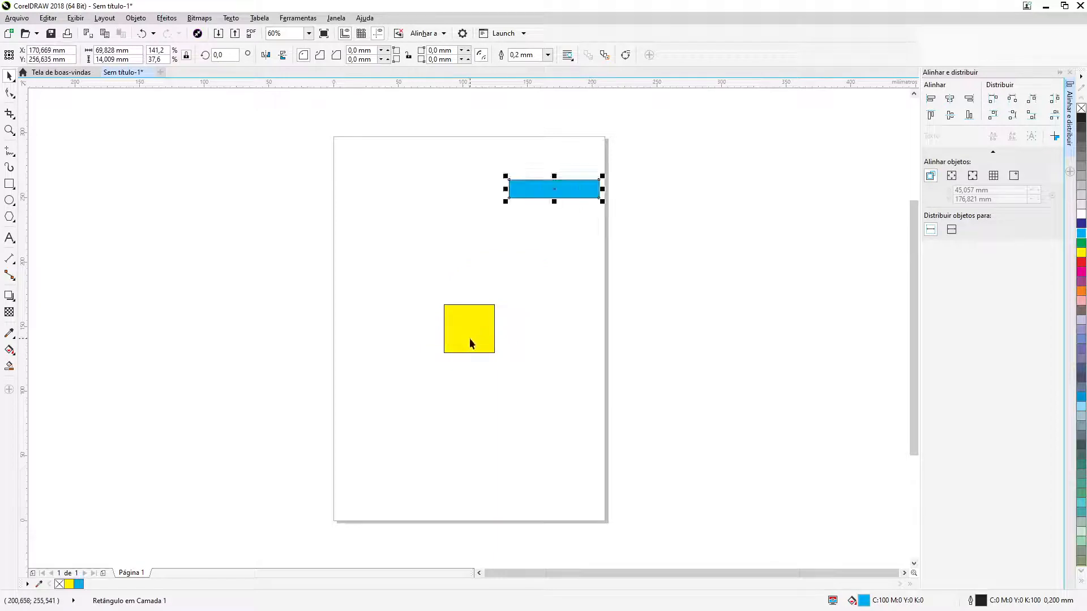
pyautogui.moveTo(468, 340); pyautogui.dragTo(386, 220)
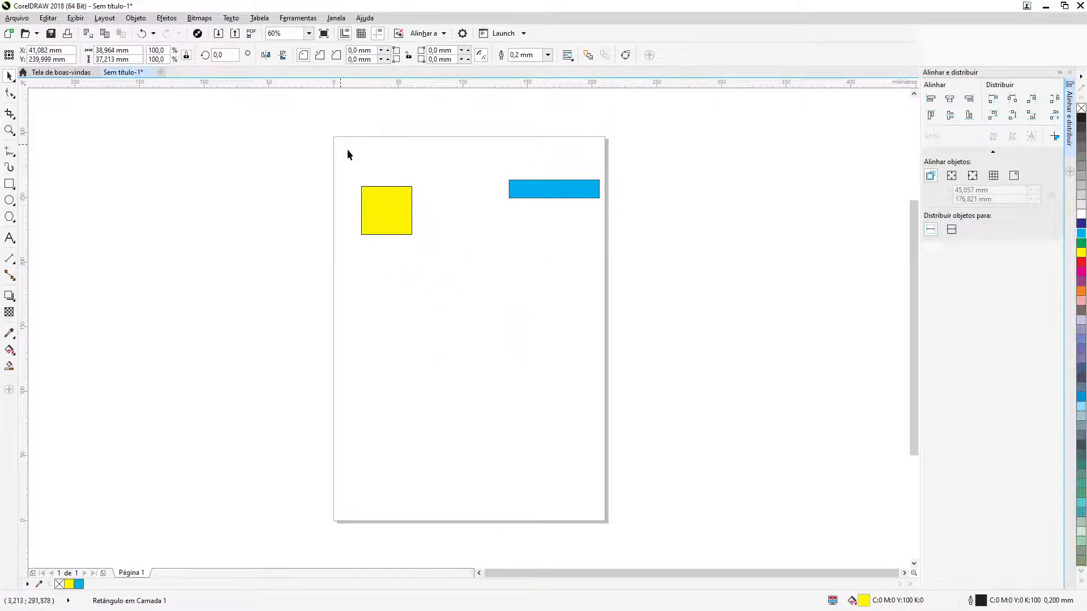
# Try centering both ungrouped rectangles on the page at once, and undo the alignment
pyautogui.moveTo(347, 148); pyautogui.dragTo(659, 269)
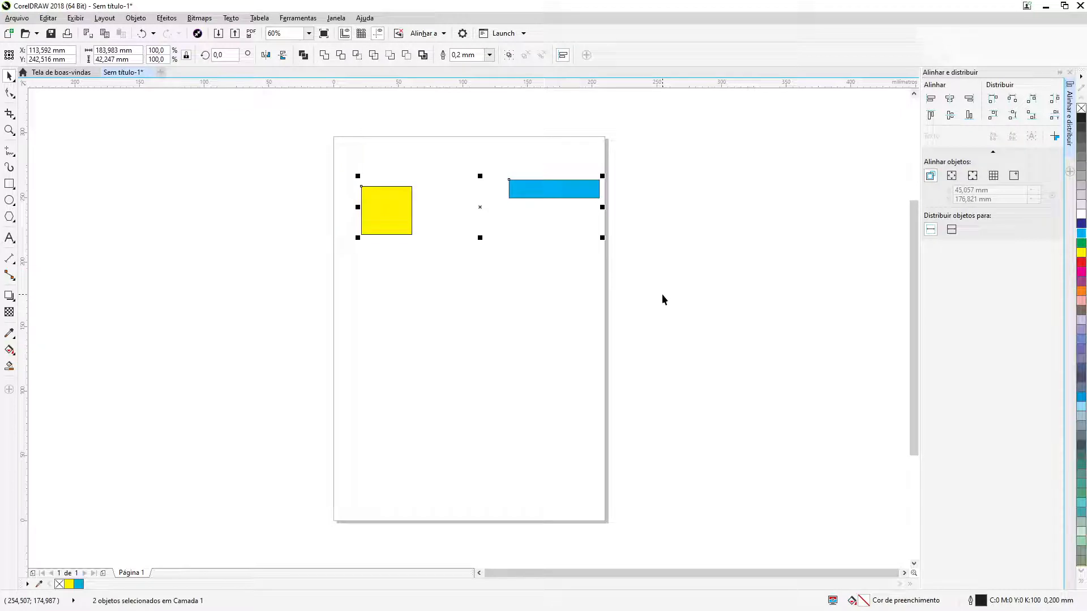
pyautogui.press('p')
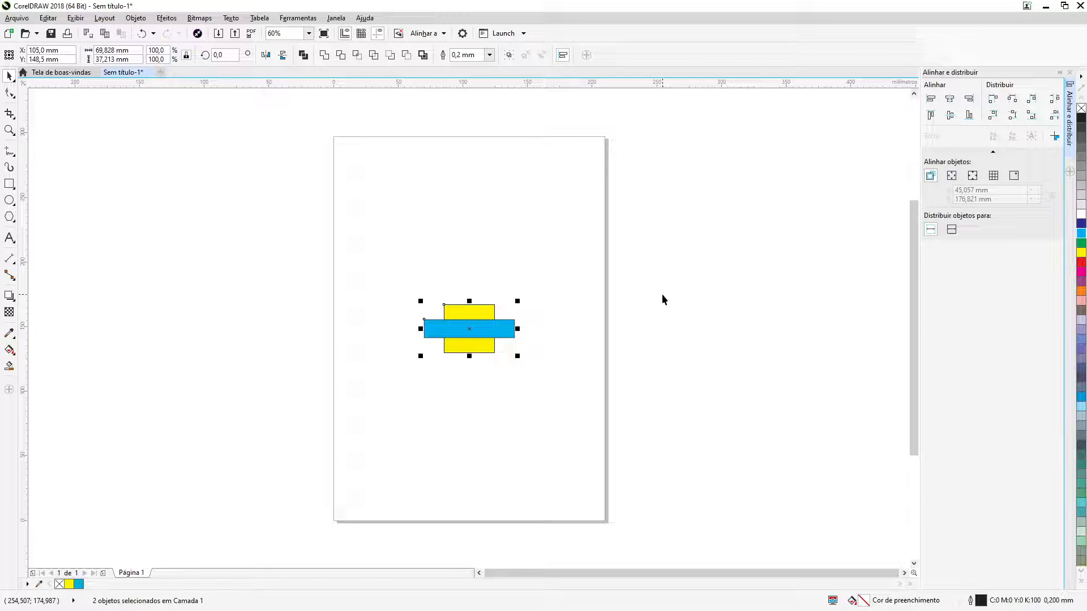
pyautogui.click(141, 35)
pyautogui.click(365, 260)
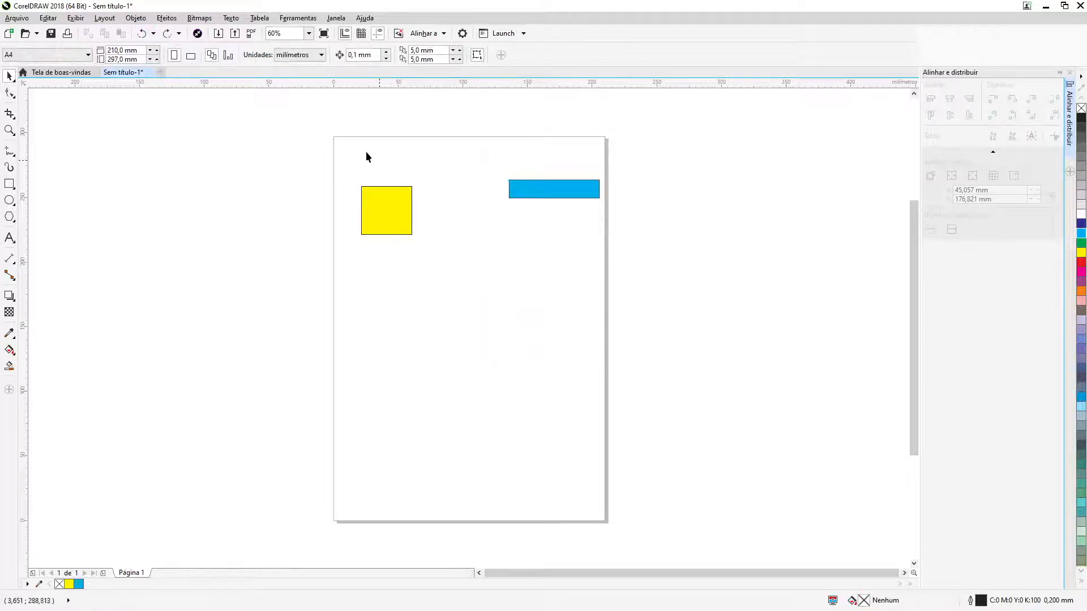
# Group the yellow and blue rectangles and center the group on the page
pyautogui.moveTo(347, 151); pyautogui.dragTo(630, 269)
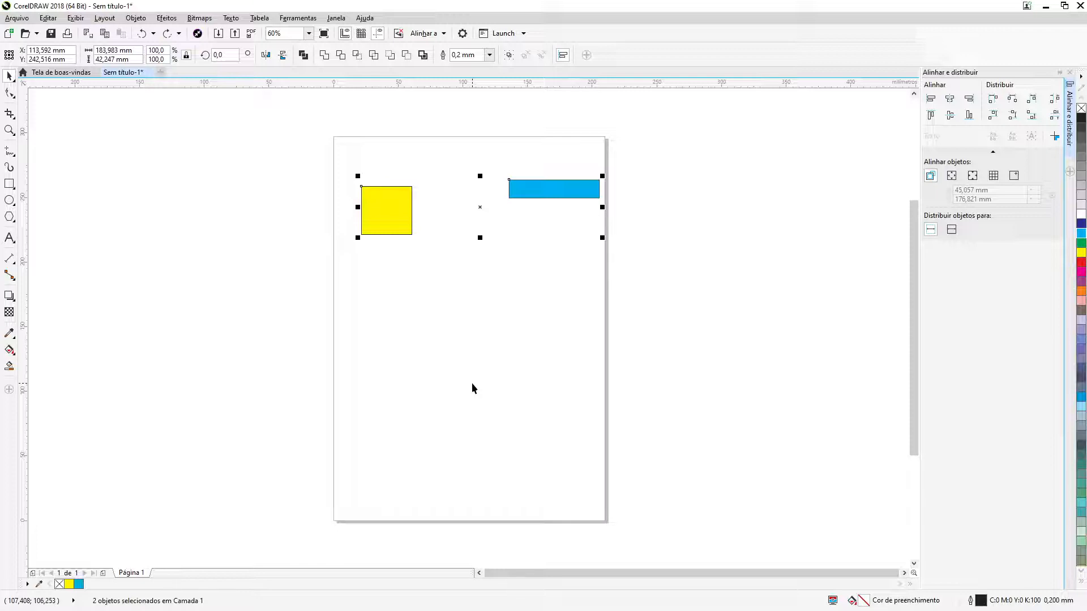
pyautogui.rightClick(545, 189)
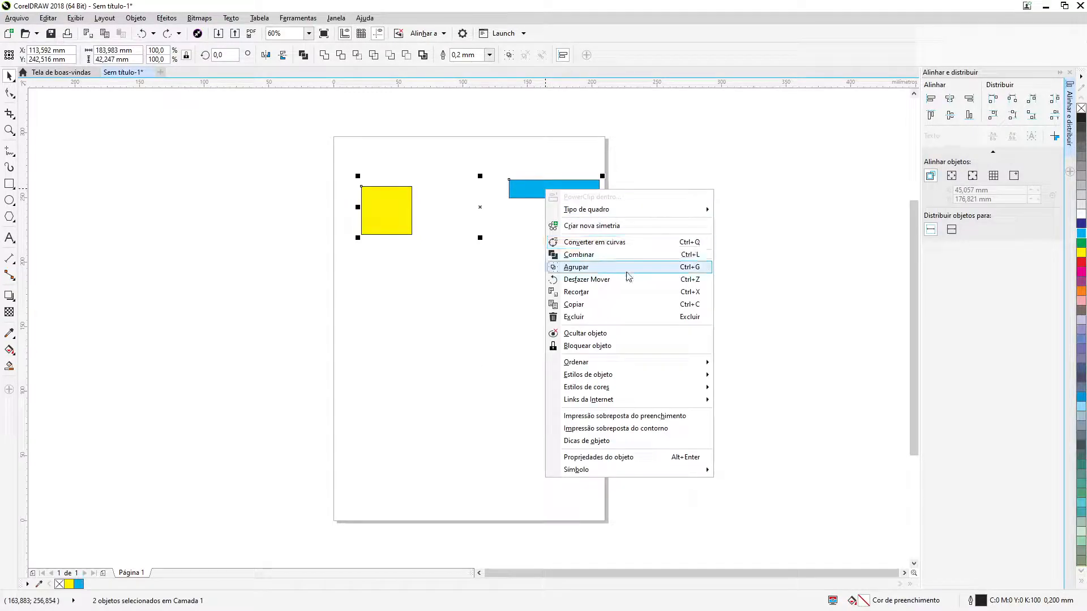
pyautogui.click(704, 273)
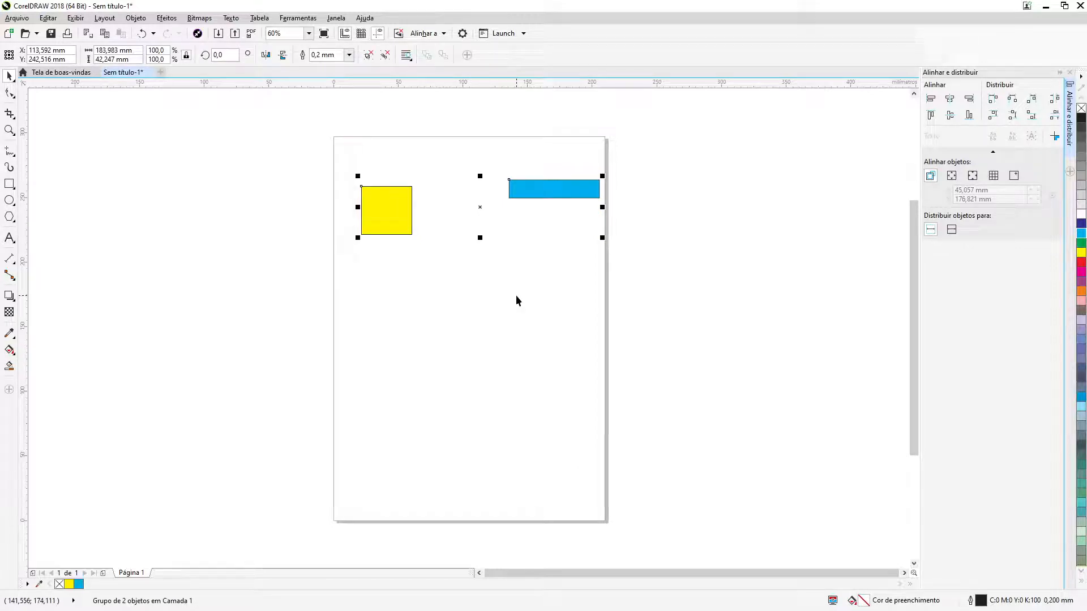
pyautogui.press('p')
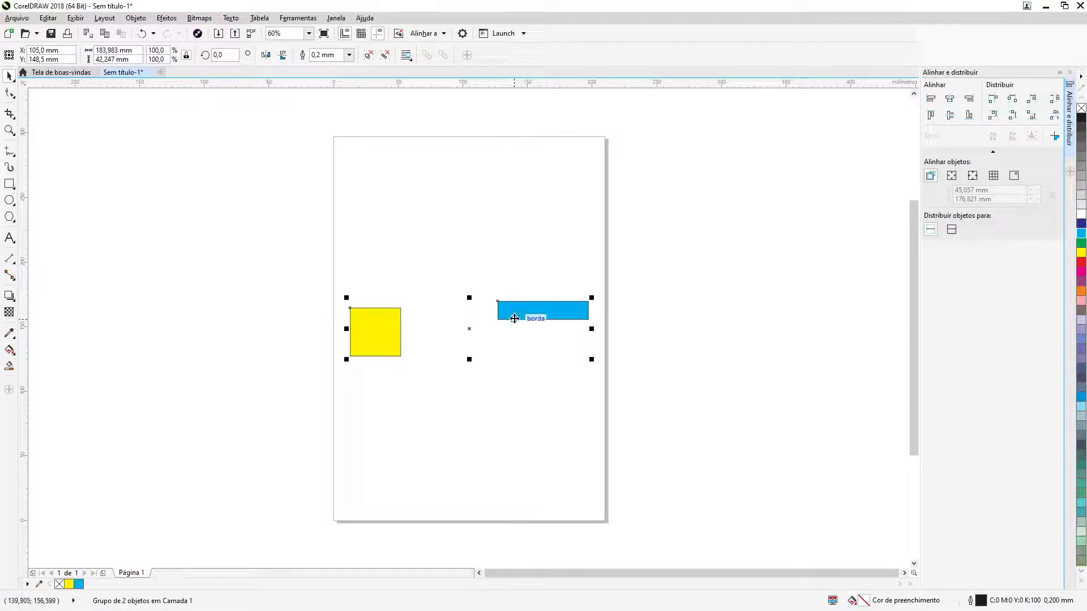
# Ungroup the two rectangles and center them individually on the page
pyautogui.rightClick(514, 312)
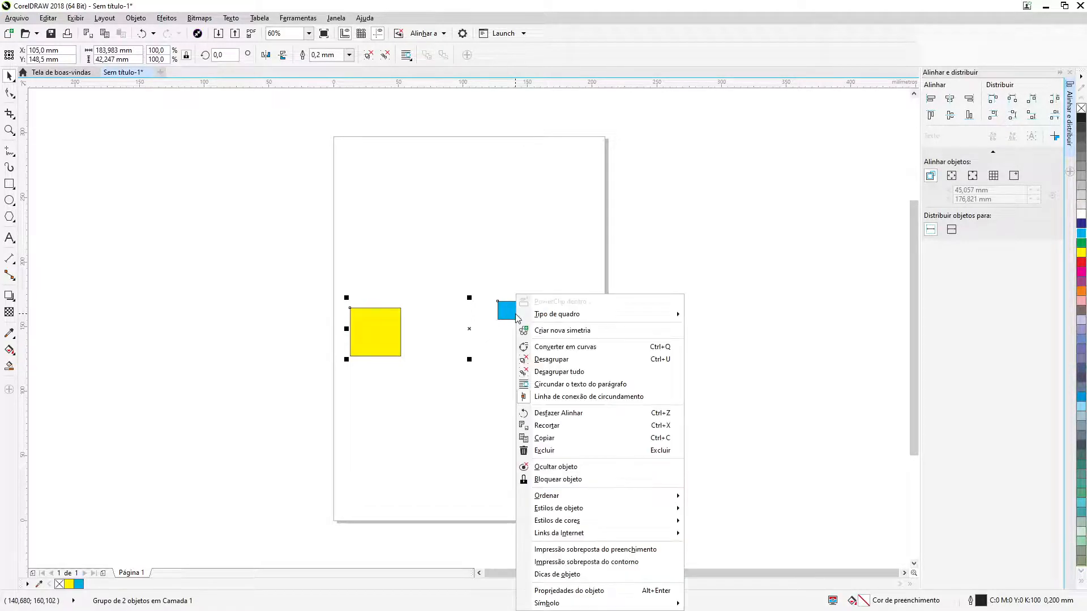
pyautogui.click(568, 360)
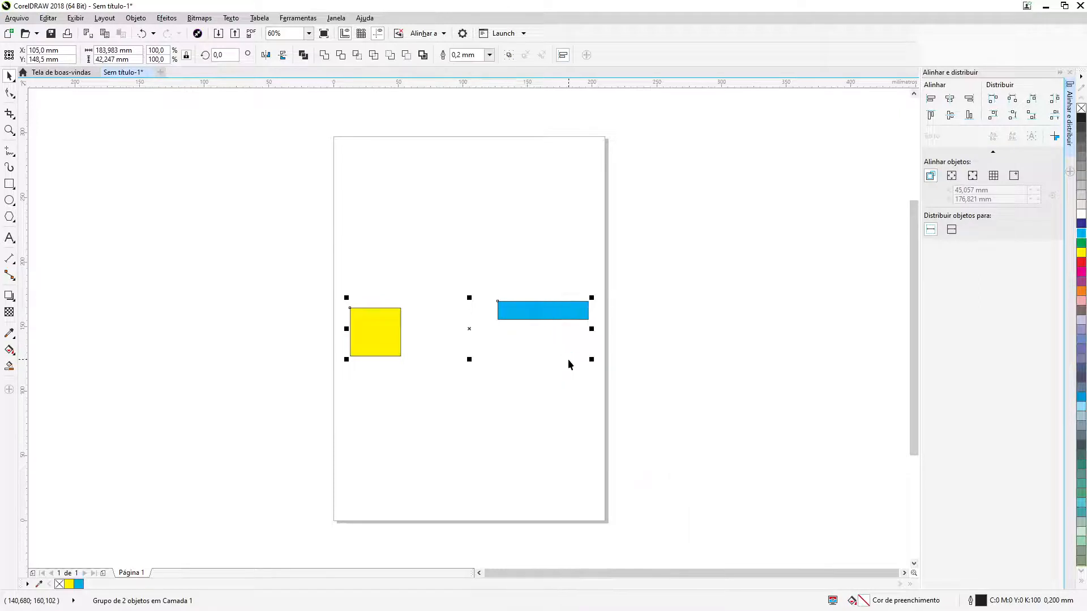
pyautogui.press('p')
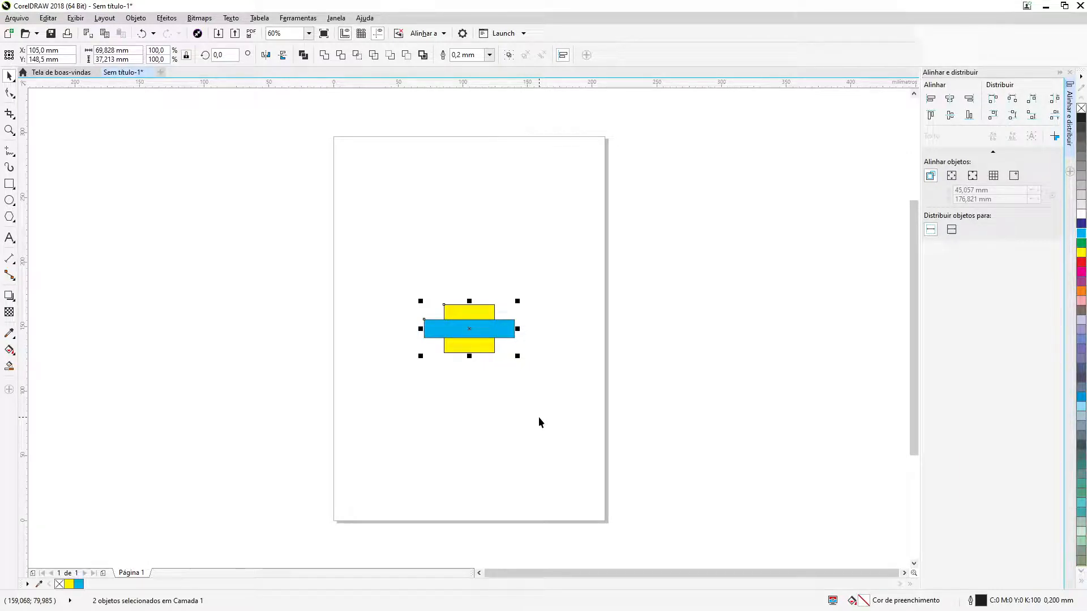
# Move the blue rectangle to about X 147 mm, Y 209 mm and the yellow one to the page's upper left
pyautogui.click(535, 416)
pyautogui.moveTo(464, 312); pyautogui.dragTo(524, 256)
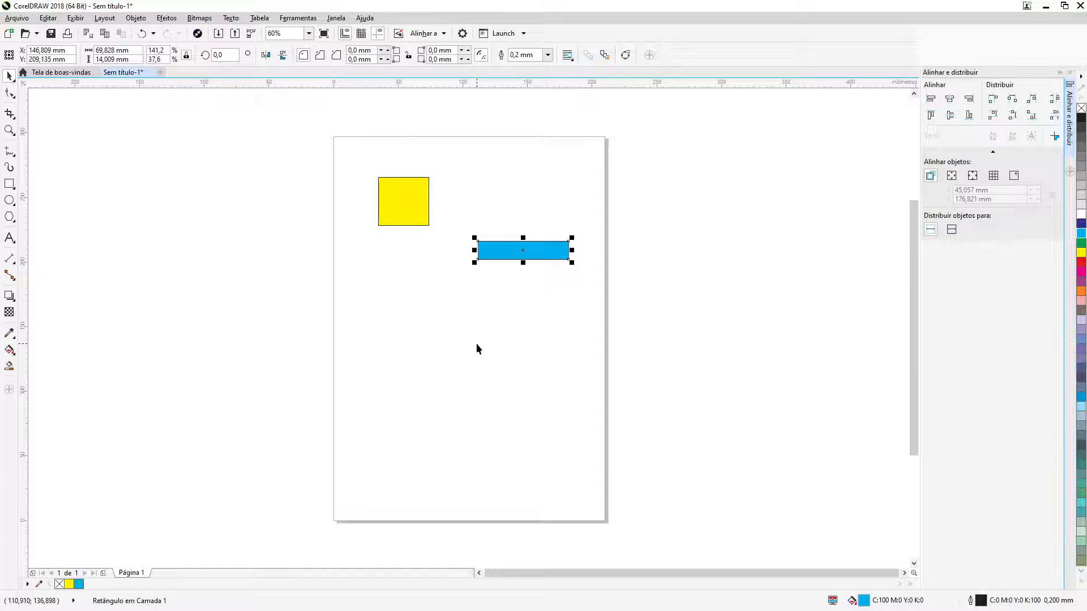
# Align both rectangles relative to the page edge: left, right, vertical center, top, and finally bottom
pyautogui.moveTo(365, 152); pyautogui.dragTo(681, 318)
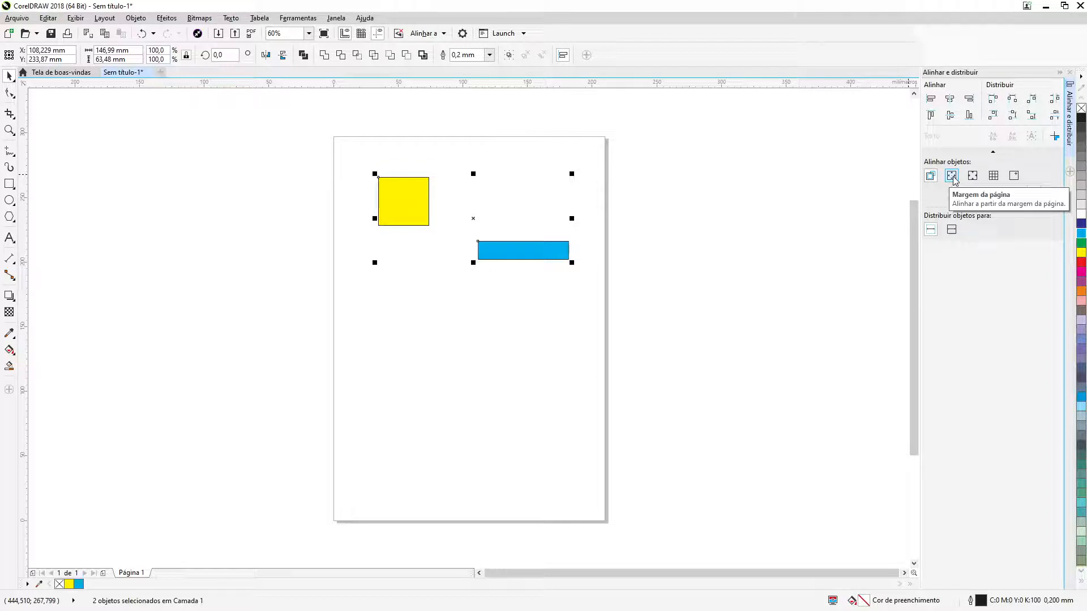
pyautogui.click(953, 178)
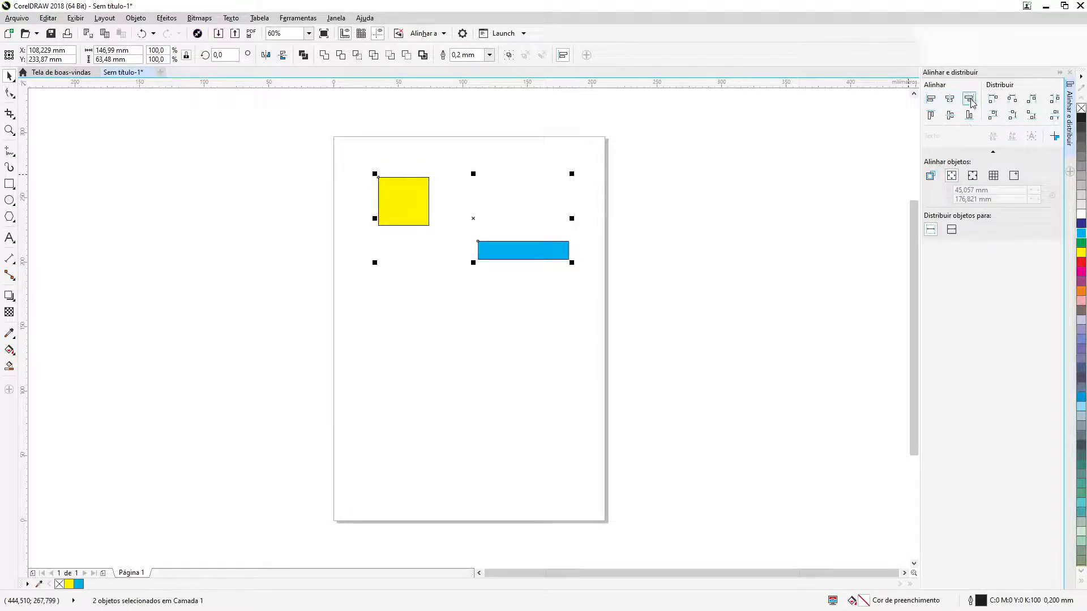
pyautogui.click(929, 100)
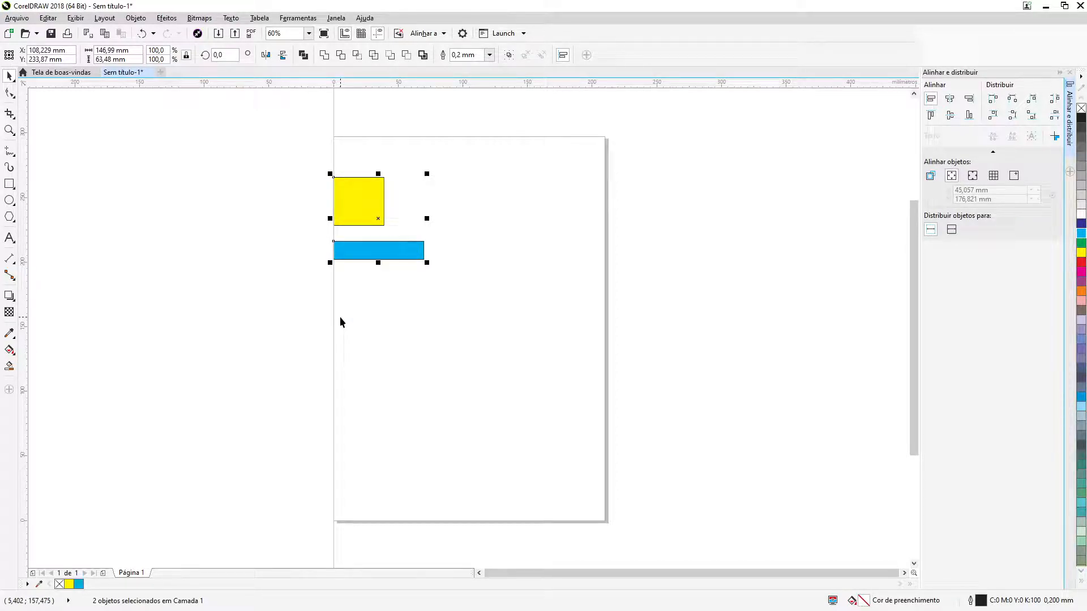
pyautogui.click(970, 99)
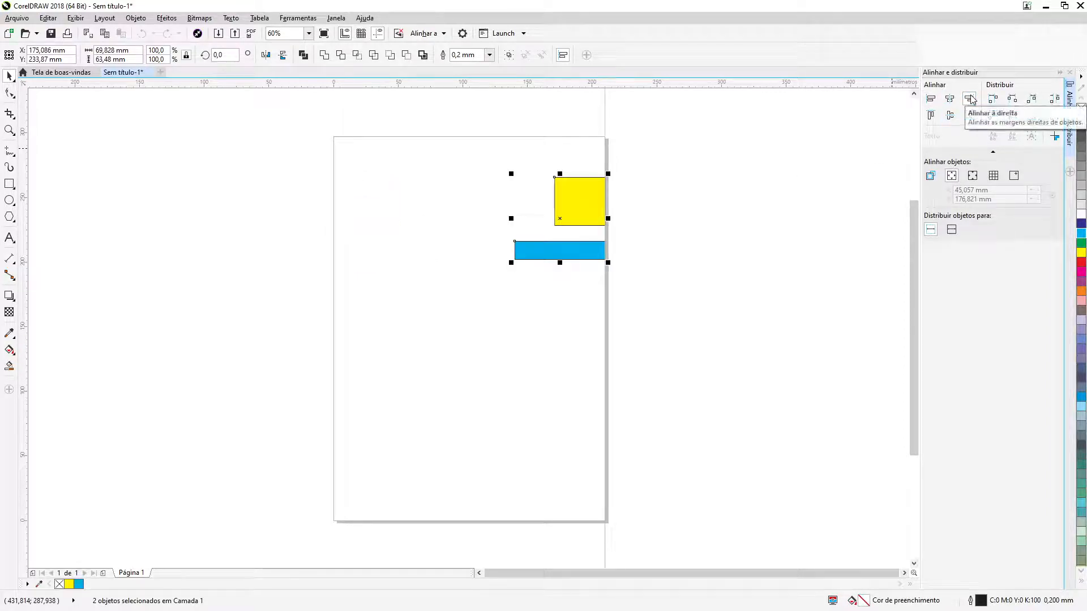
pyautogui.click(950, 116)
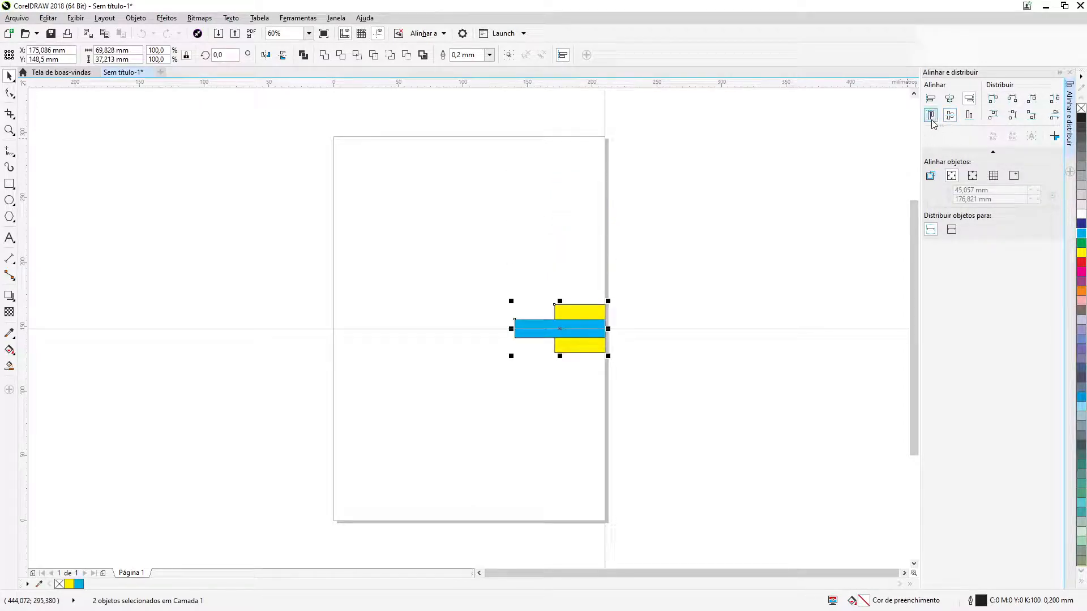
pyautogui.click(930, 116)
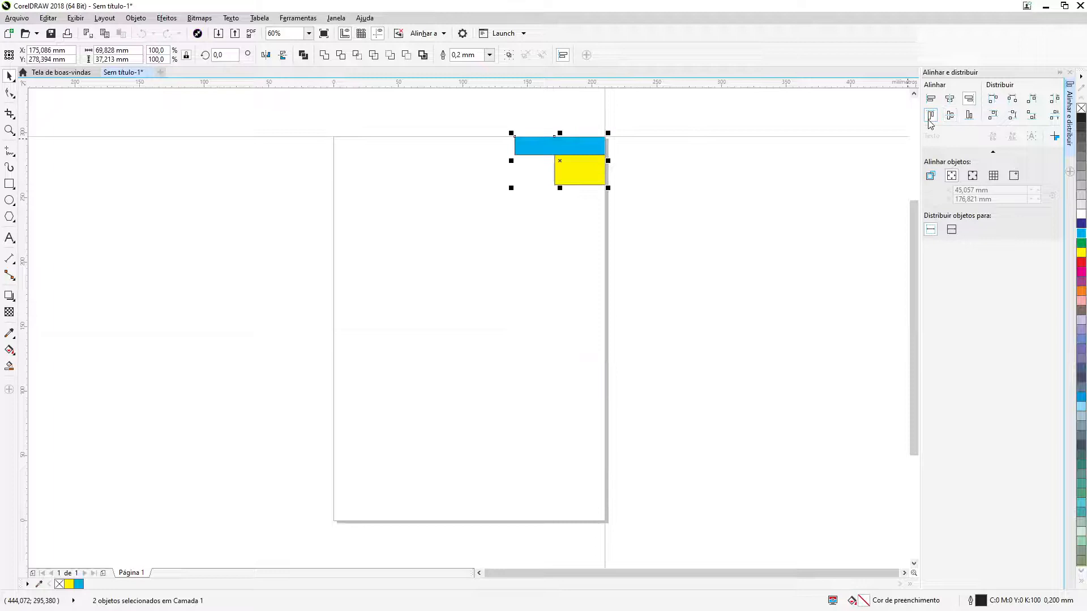
pyautogui.click(966, 120)
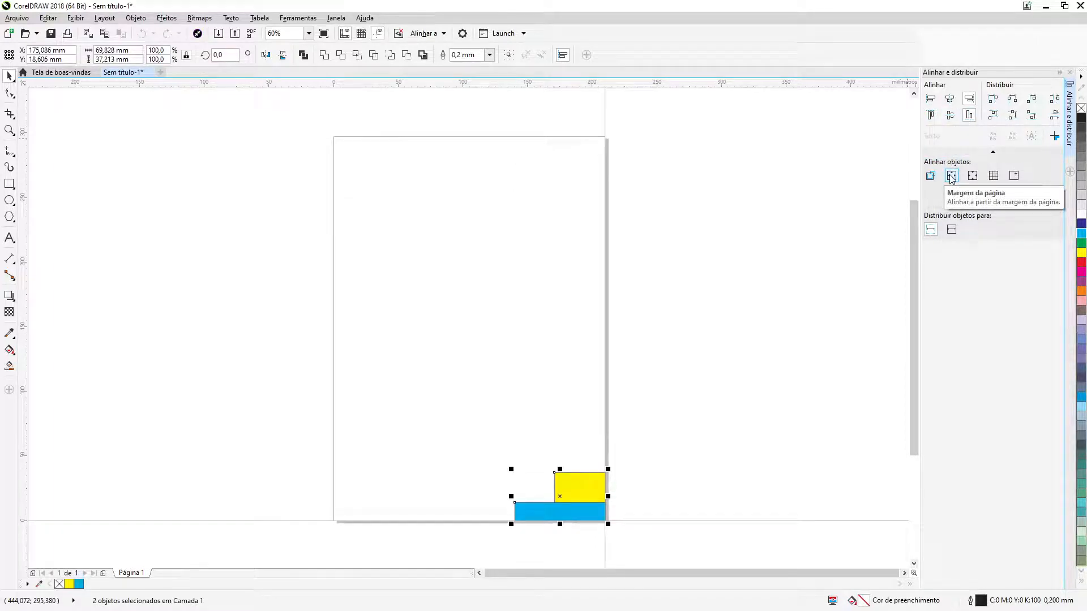
# Move the yellow rectangle to about X 152 mm, Y 172 mm and the blue one to about X 67 mm, Y 161 mm
pyautogui.click(844, 246)
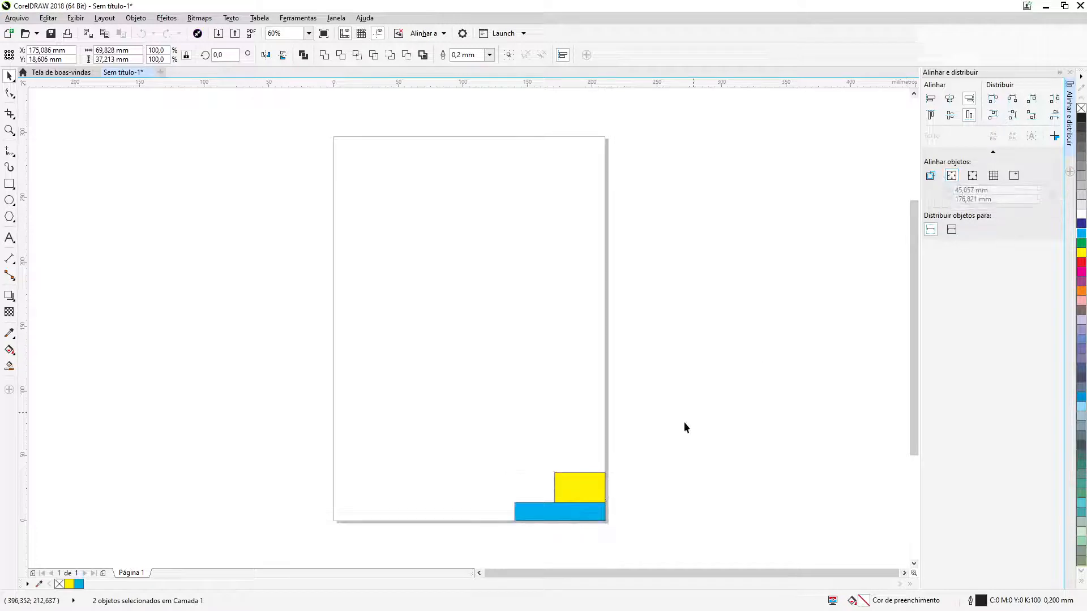
pyautogui.moveTo(583, 490); pyautogui.dragTo(532, 291)
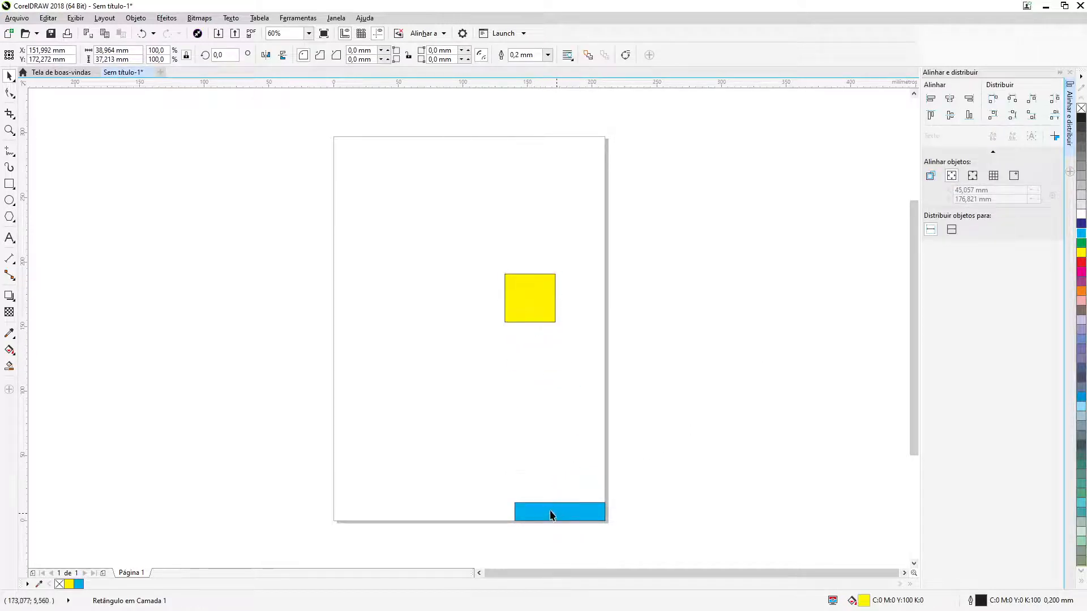
pyautogui.moveTo(560, 513); pyautogui.dragTo(422, 316)
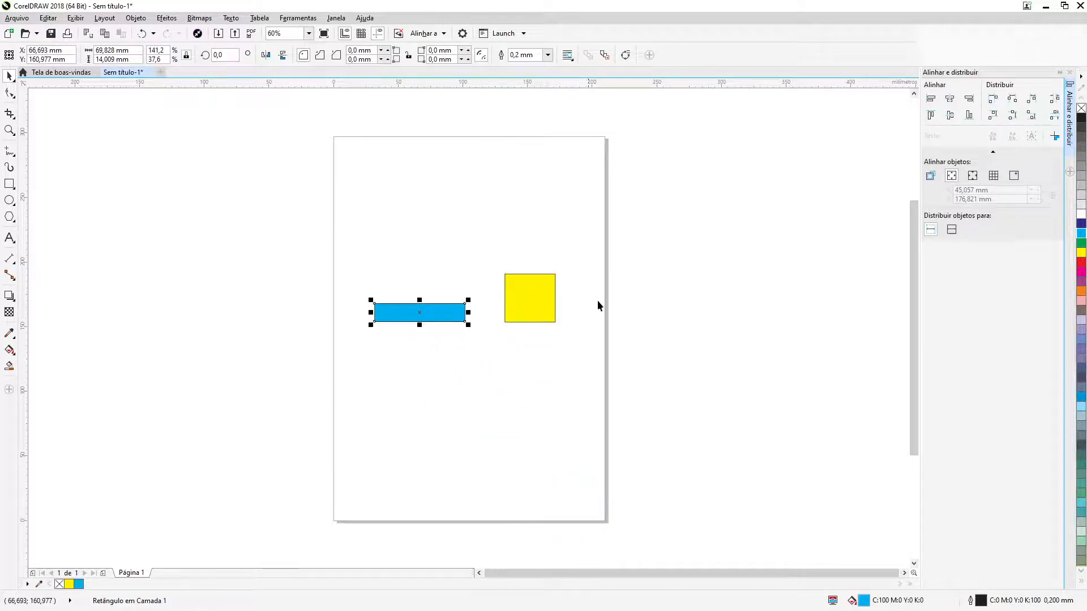
# Set the alignment reference to the page center and align both rectangles to it by their left edges, then by their right edges
pyautogui.click(971, 177)
pyautogui.click(691, 311)
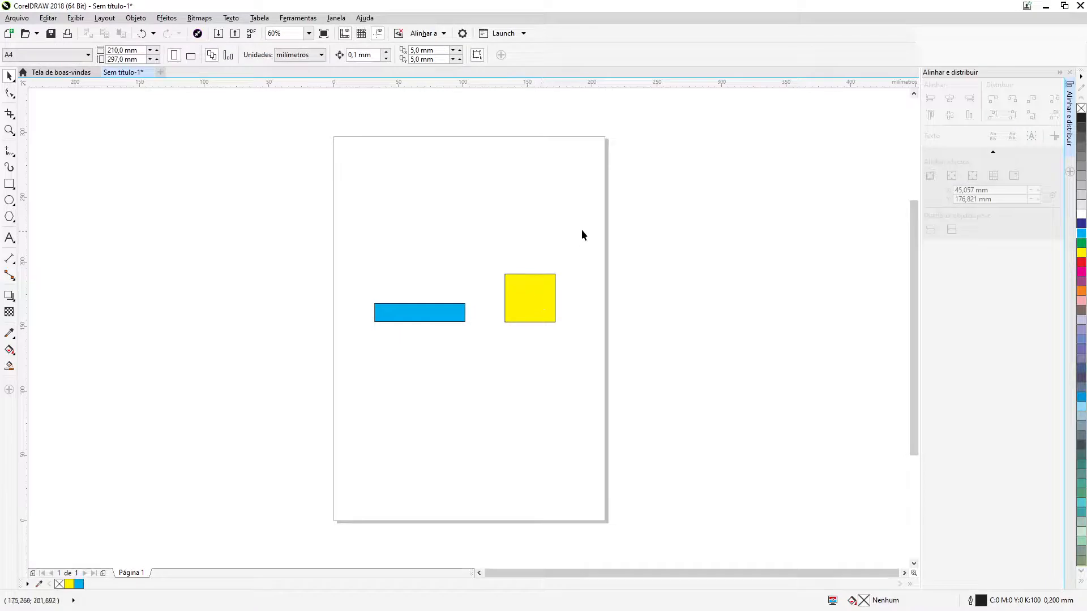
pyautogui.moveTo(582, 230); pyautogui.dragTo(332, 393)
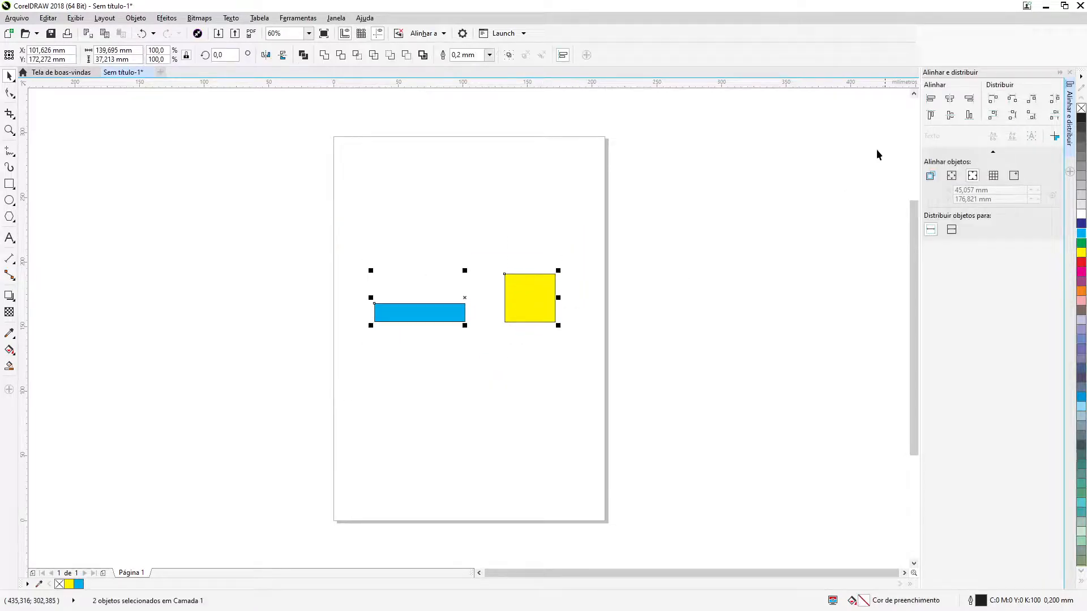
pyautogui.click(931, 100)
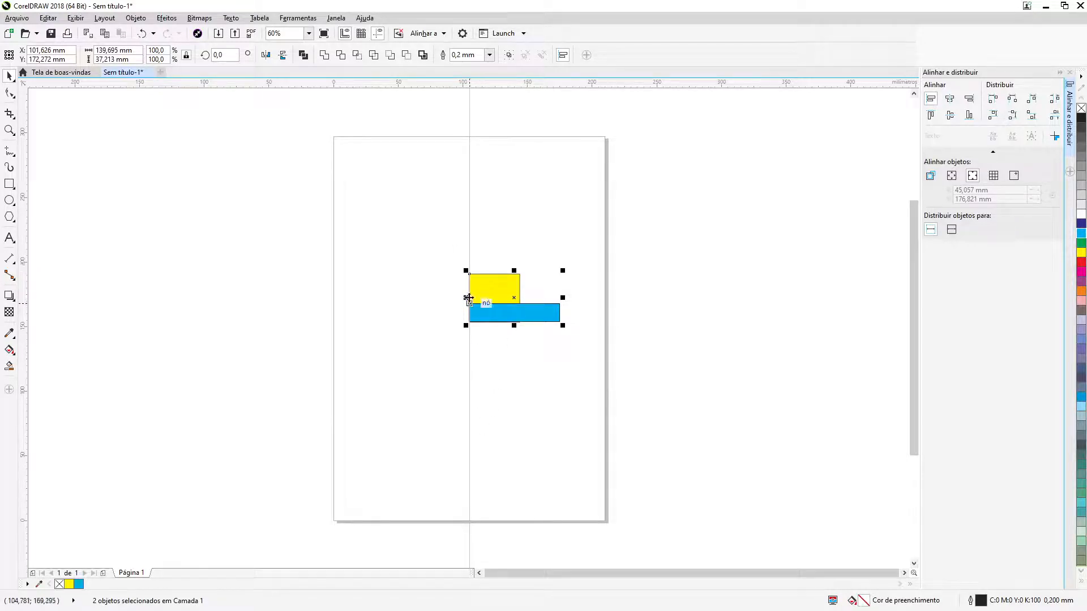
pyautogui.click(970, 99)
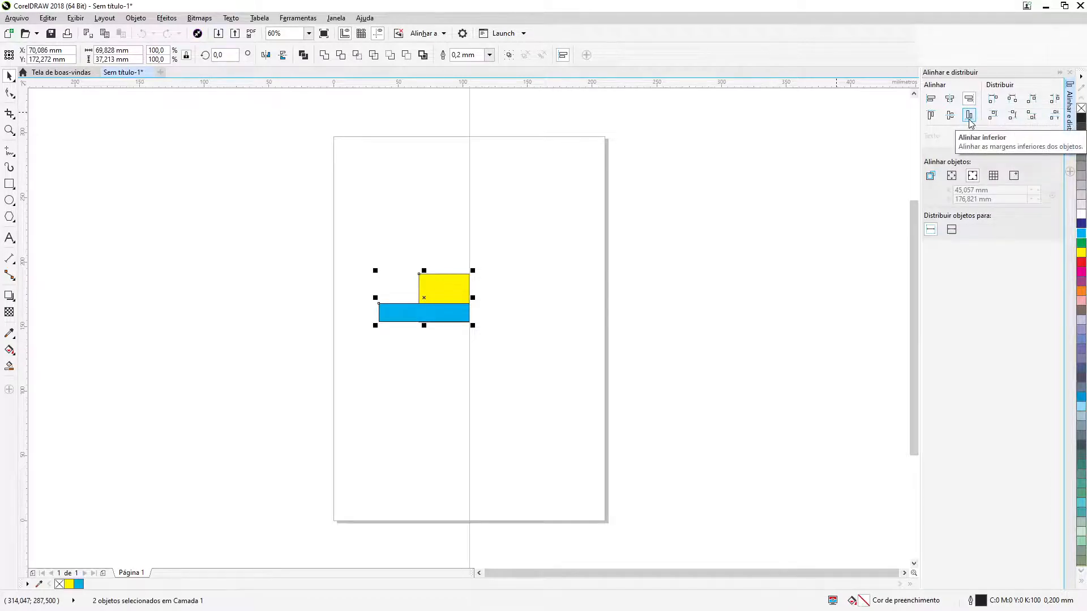
# Align the bottom edges of both rectangles to the page center and release the right-edge alignment, keeping only the bottom one
pyautogui.click(969, 116)
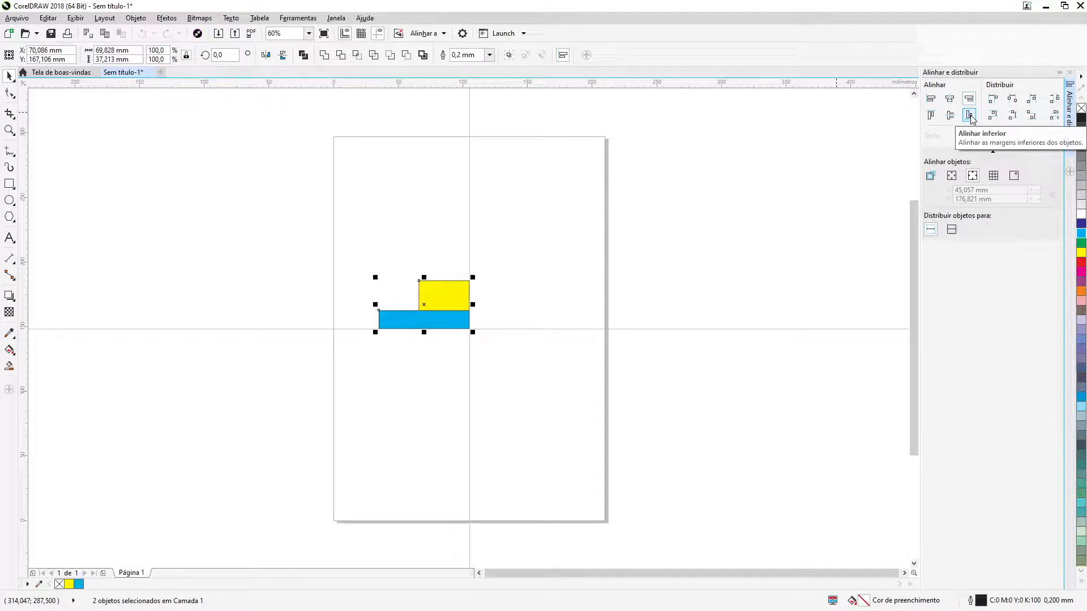
pyautogui.click(970, 103)
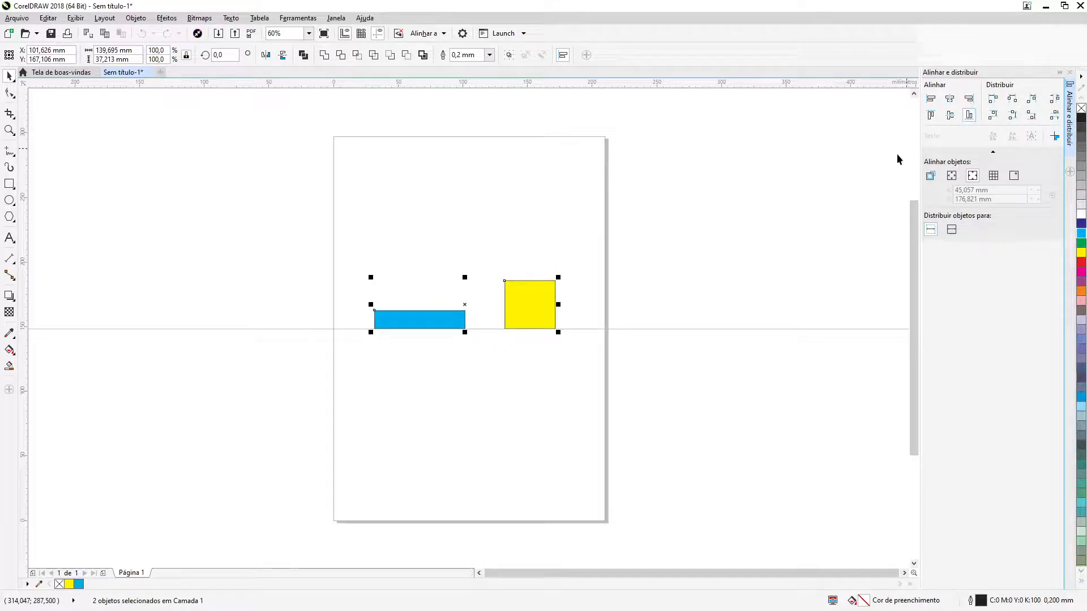
pyautogui.click(973, 180)
pyautogui.click(686, 295)
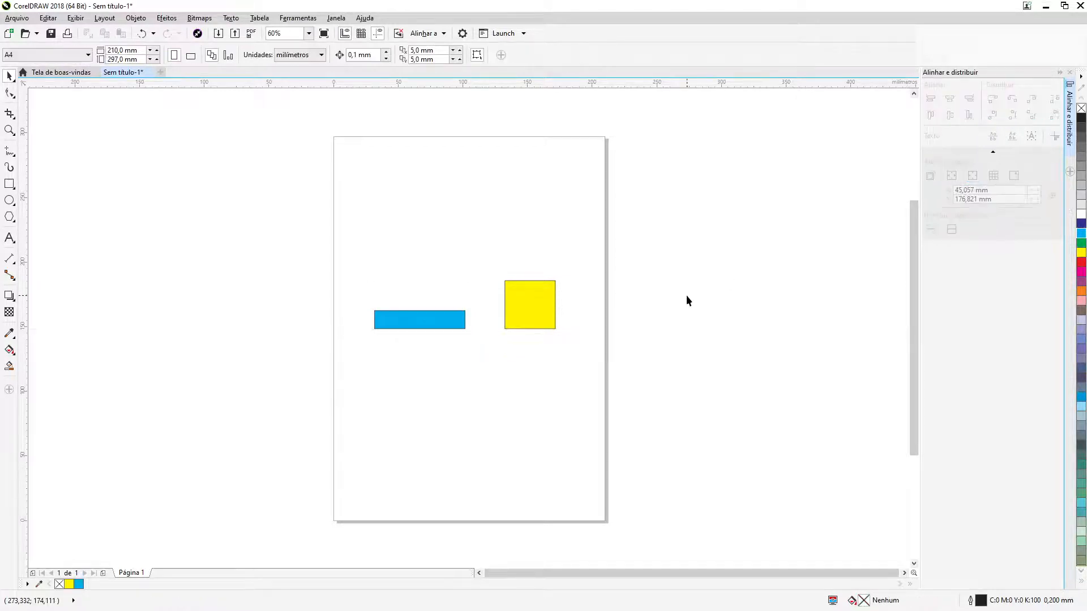
# Move the yellow rectangle up so it sits well above the level of the blue one
pyautogui.moveTo(529, 304); pyautogui.dragTo(533, 233)
pyautogui.moveTo(349, 182); pyautogui.dragTo(634, 408)
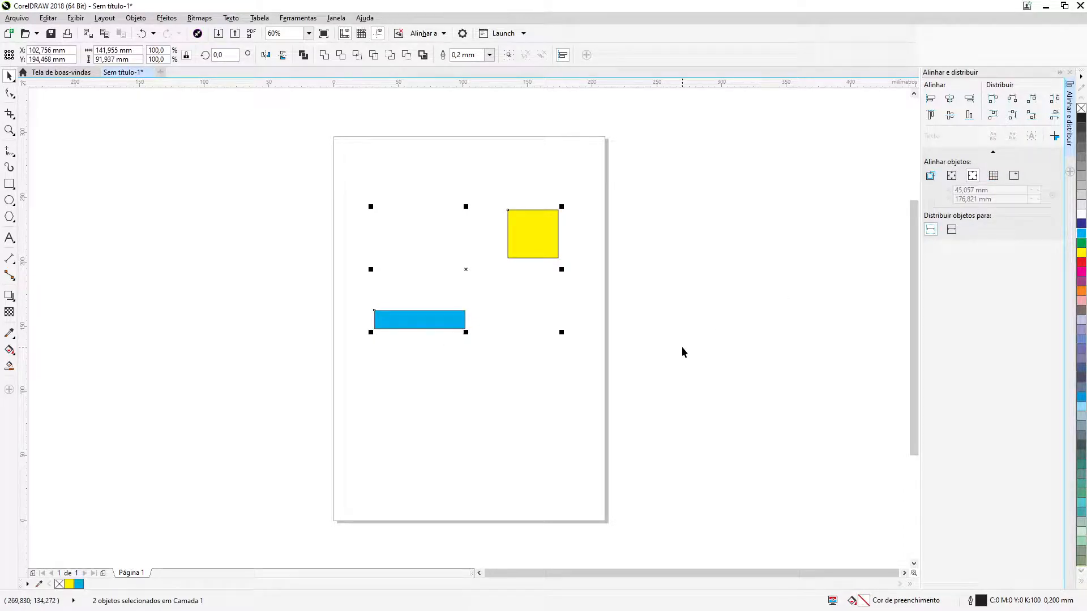
pyautogui.press('Escape')
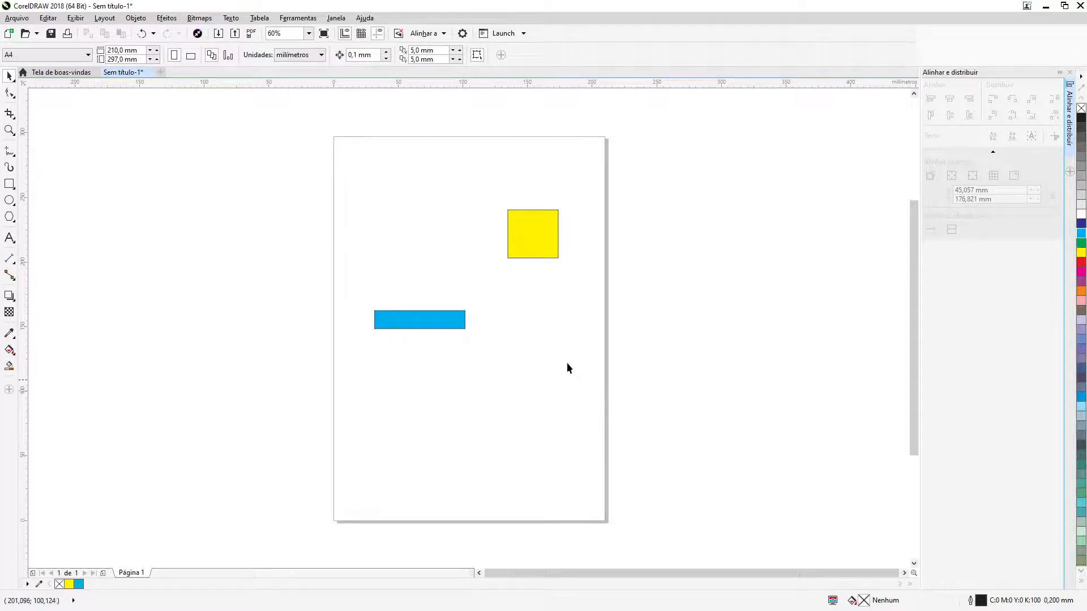
# Show the document grid
pyautogui.click(75, 17)
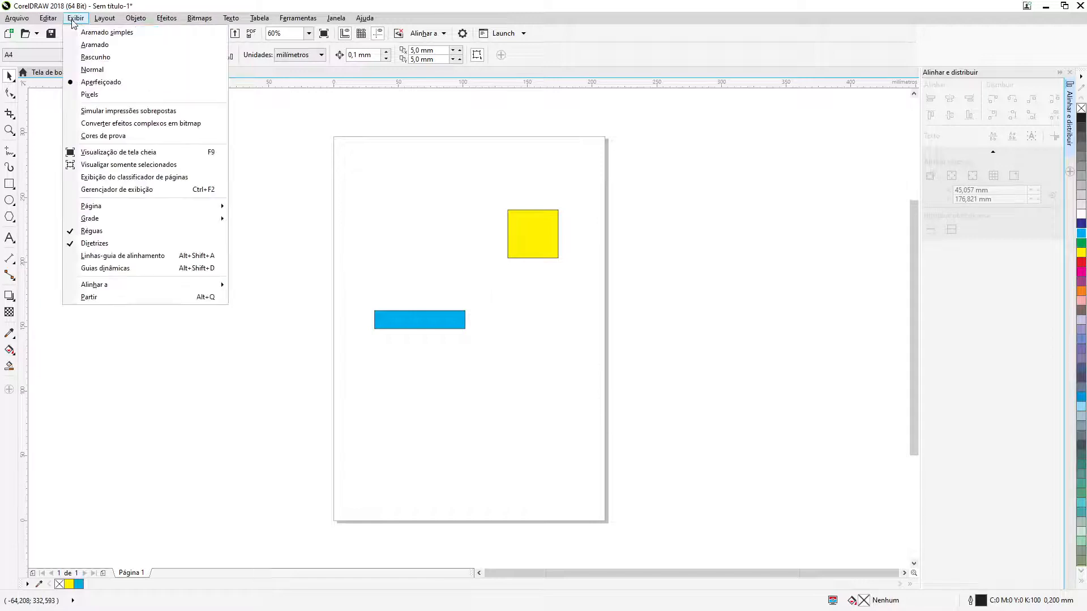
pyautogui.moveTo(158, 219)
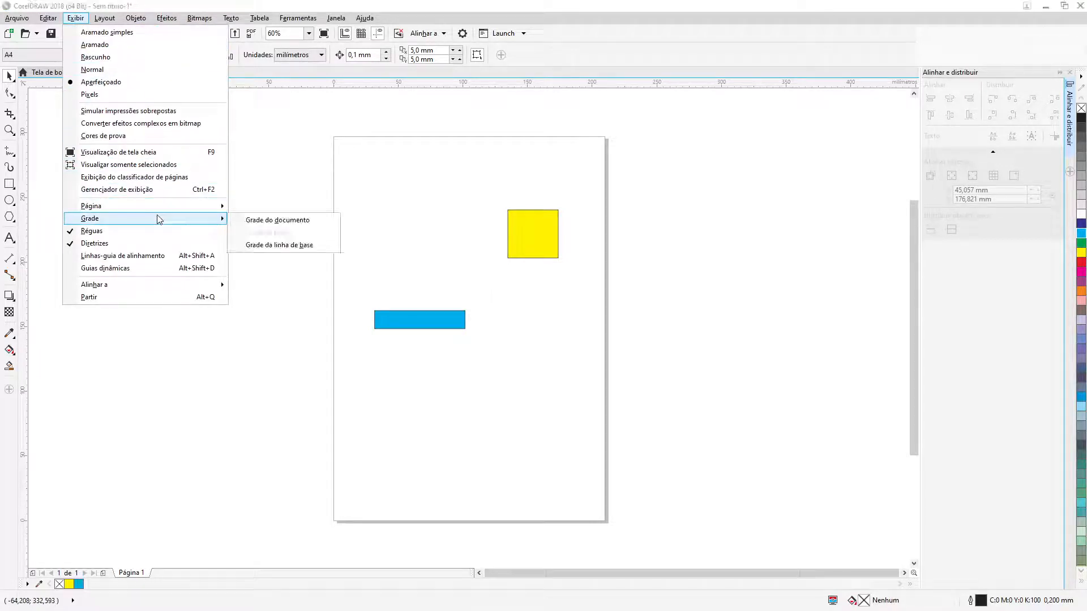
pyautogui.click(277, 220)
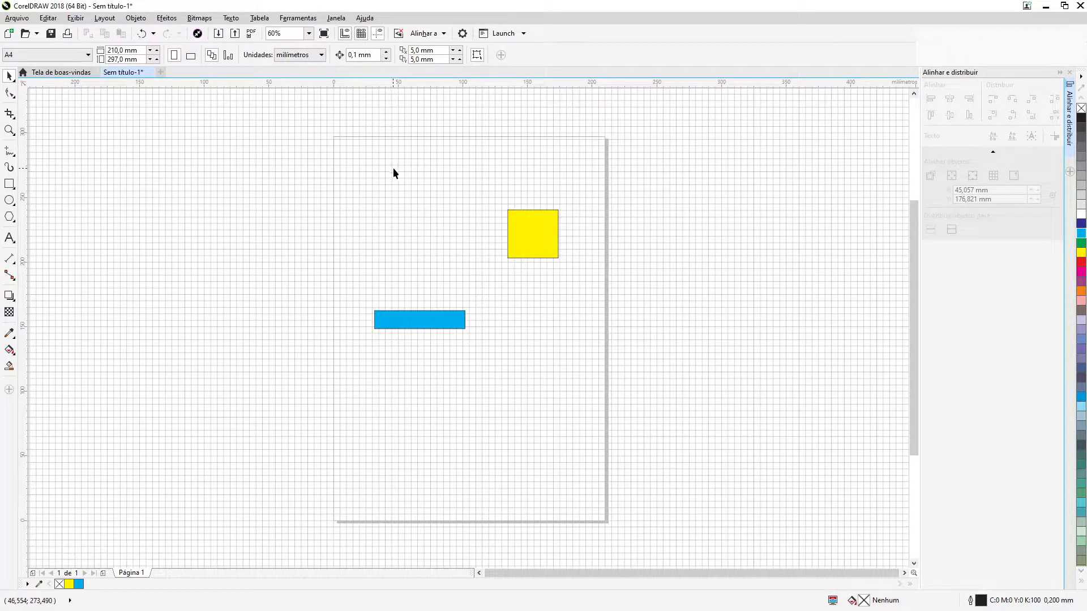
# Move the yellow rectangle to about X 145 mm, Y 209 mm and the blue one to about X 68 mm, Y 177 mm
pyautogui.press('F2')
pyautogui.moveTo(332, 135); pyautogui.dragTo(609, 522)
pyautogui.press('F2')
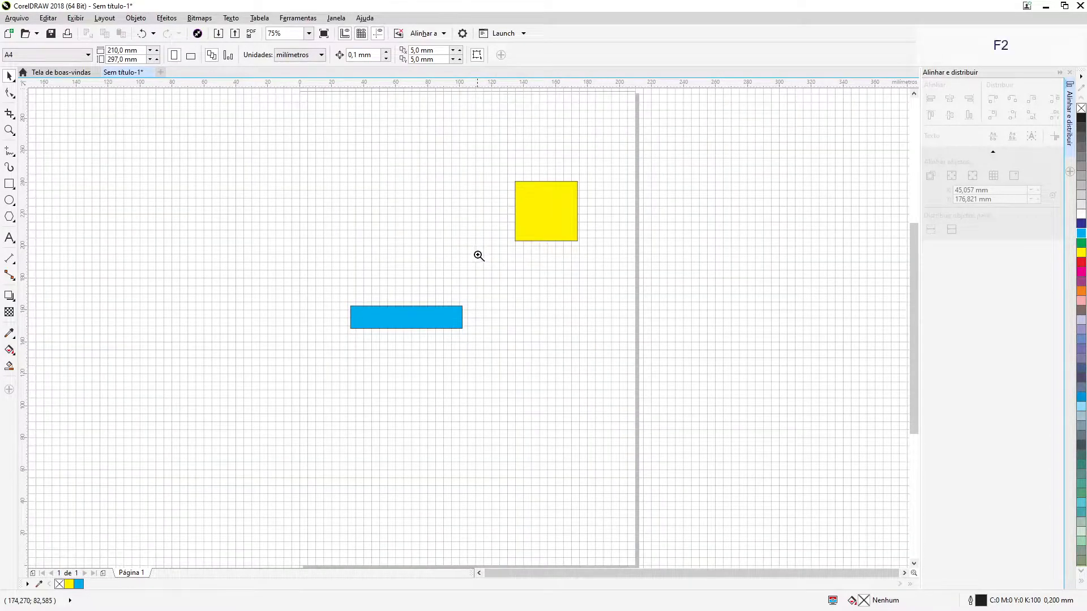
pyautogui.click(477, 254)
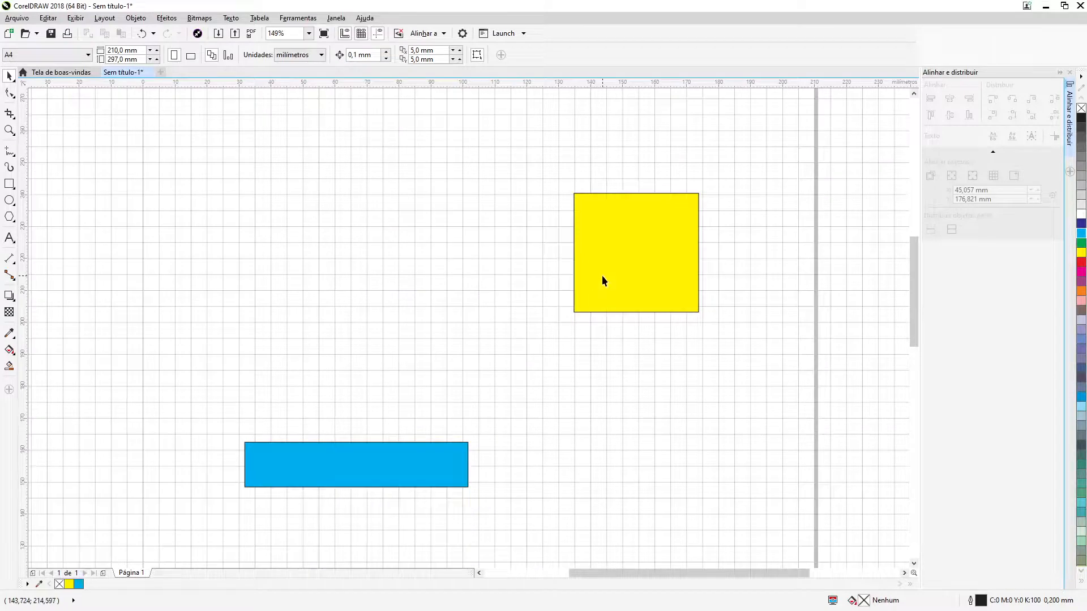
pyautogui.moveTo(603, 271); pyautogui.dragTo(577, 271)
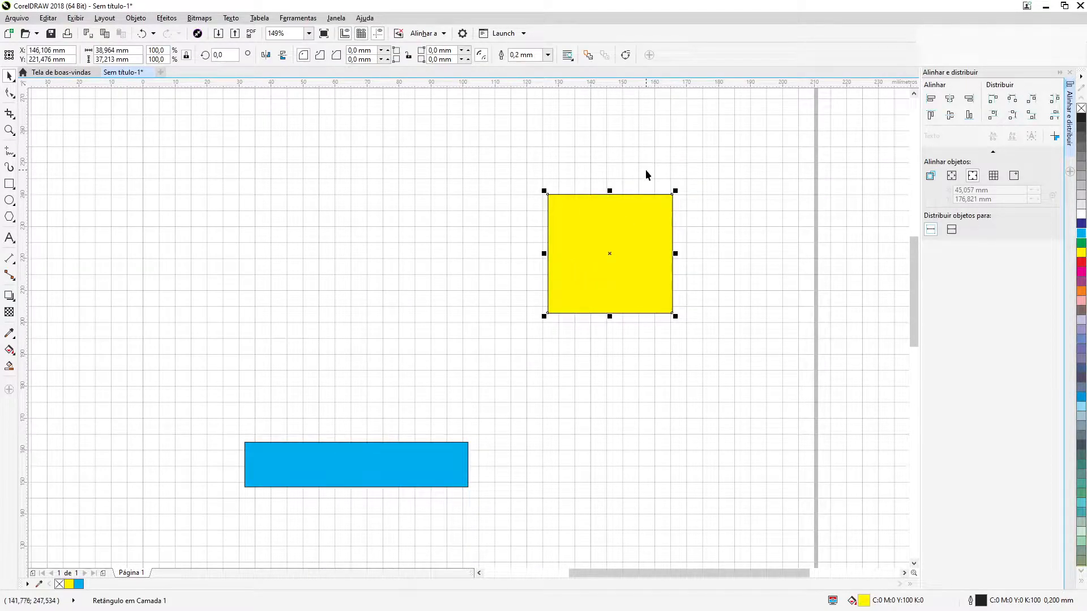
pyautogui.moveTo(621, 259); pyautogui.dragTo(638, 267)
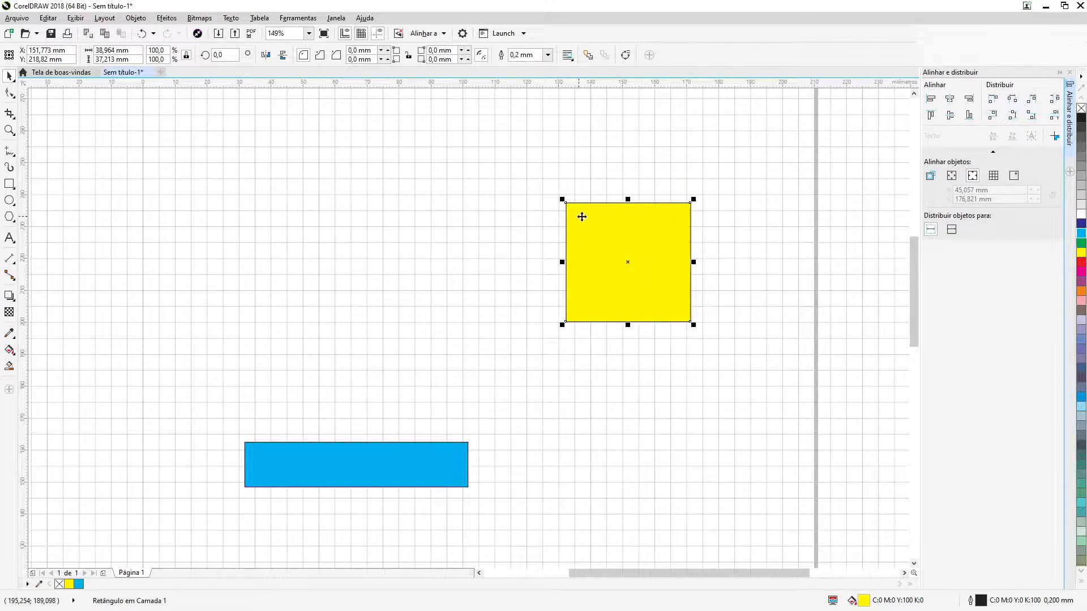
pyautogui.moveTo(612, 257); pyautogui.dragTo(594, 274)
pyautogui.moveTo(444, 461); pyautogui.dragTo(449, 390)
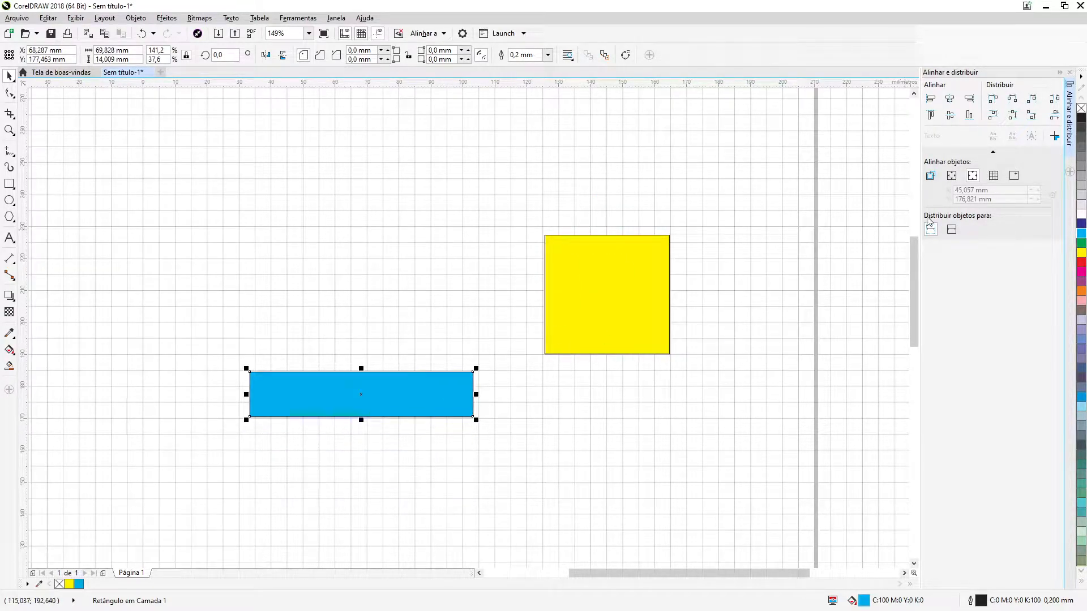
# Set the alignment reference to the grid and select both rectangles
pyautogui.click(994, 176)
pyautogui.click(728, 197)
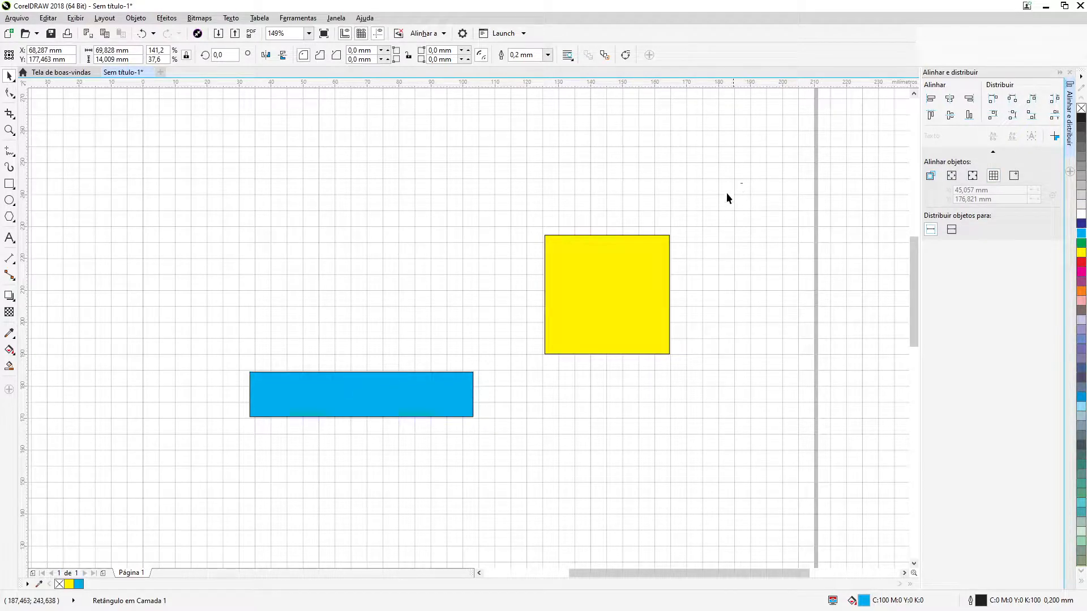
pyautogui.moveTo(371, 402); pyautogui.dragTo(198, 467)
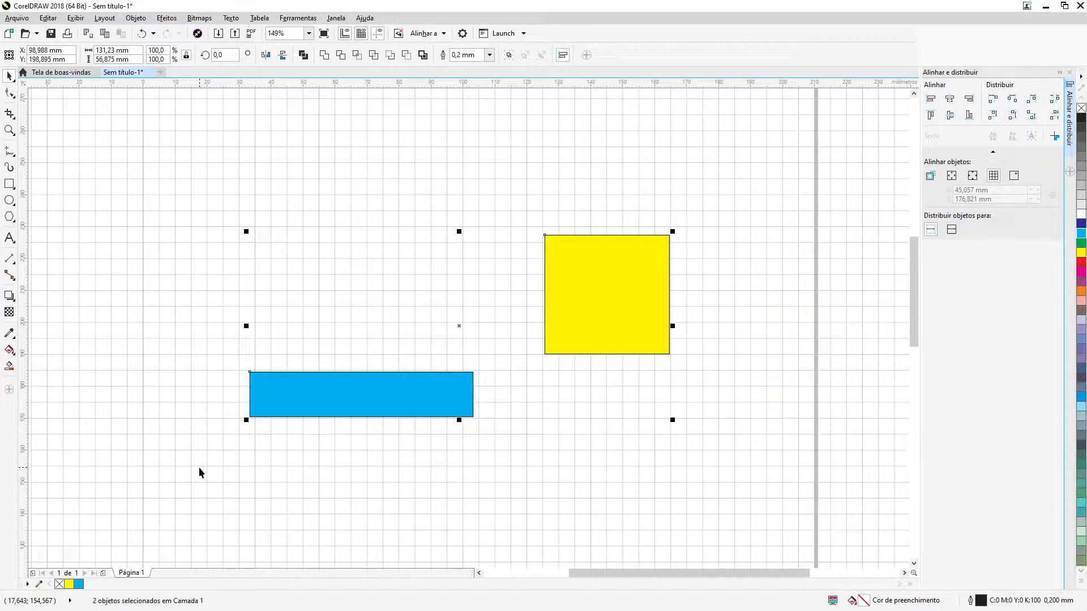
# Increase the blue rectangle's height to about 16.3 mm and move it off the grid lines to about X 67 mm, Y 180 mm
pyautogui.click(313, 421)
pyautogui.click(334, 400)
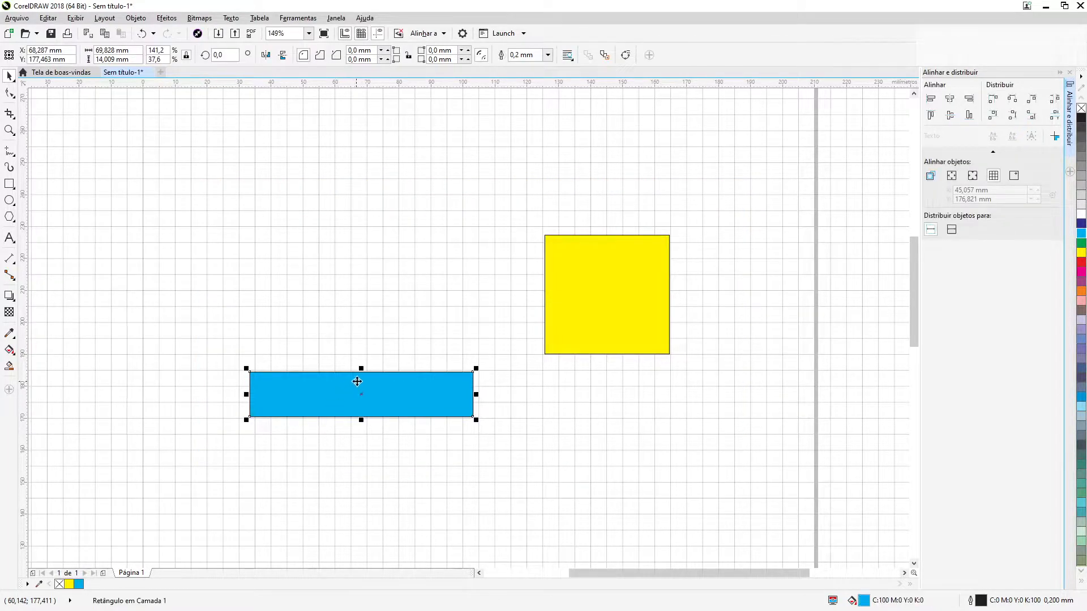
pyautogui.moveTo(361, 368); pyautogui.dragTo(367, 360)
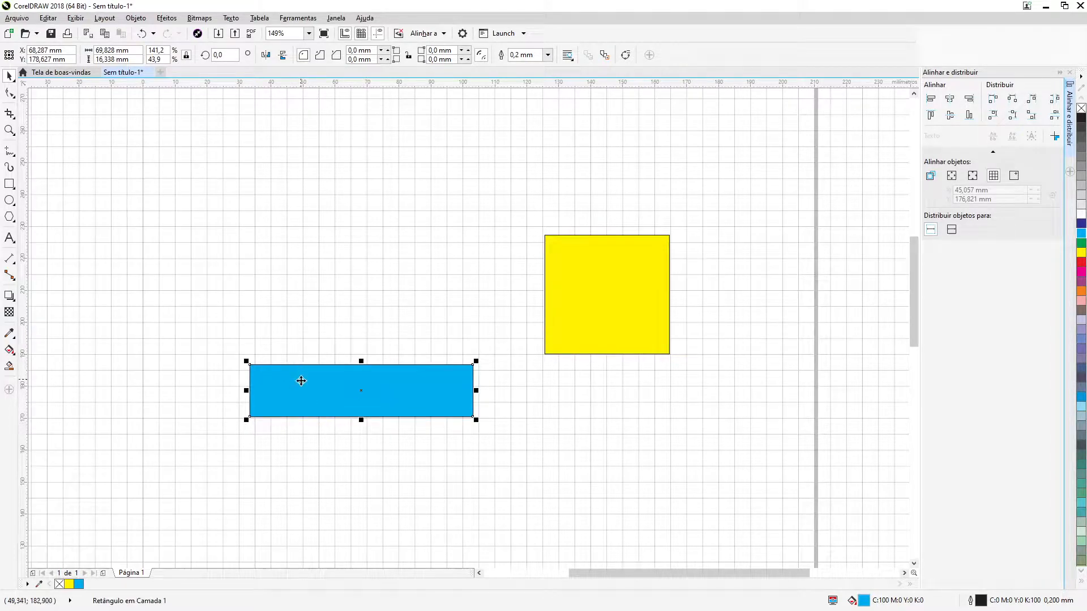
pyautogui.moveTo(299, 378); pyautogui.dragTo(292, 376)
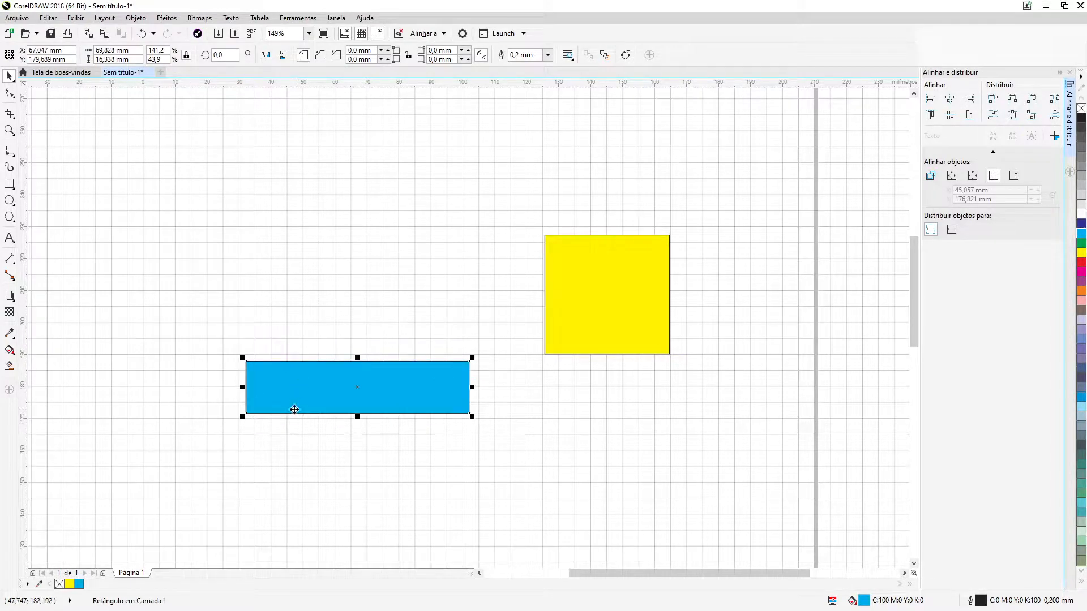
pyautogui.click(279, 301)
# Shrink the yellow rectangle to about 36.5 mm wide and 35.2 mm high so its edges fall between grid lines
pyautogui.click(640, 341)
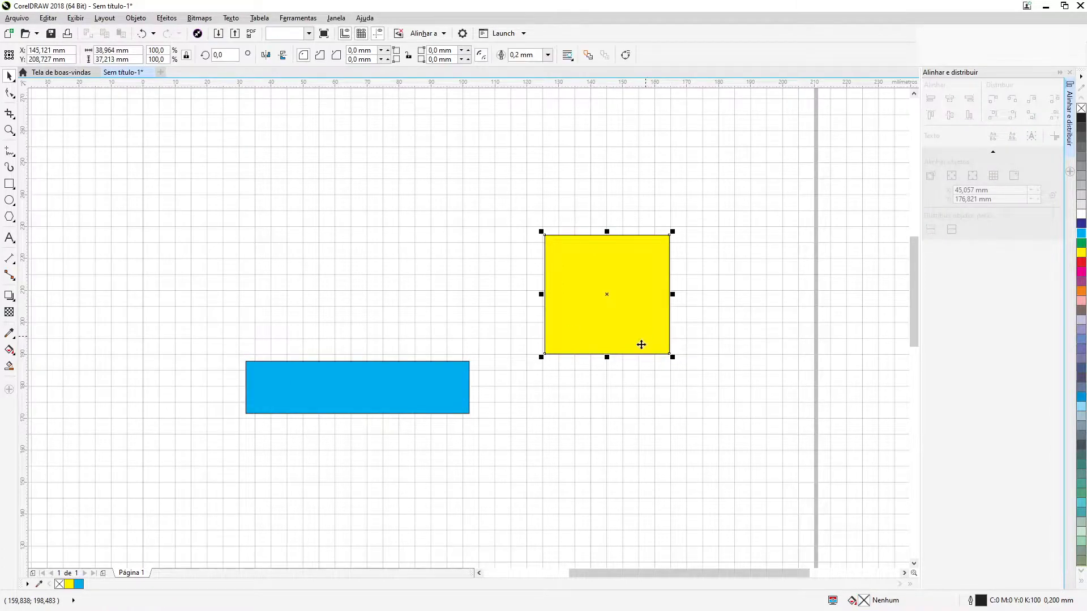
pyautogui.moveTo(607, 355); pyautogui.dragTo(625, 349)
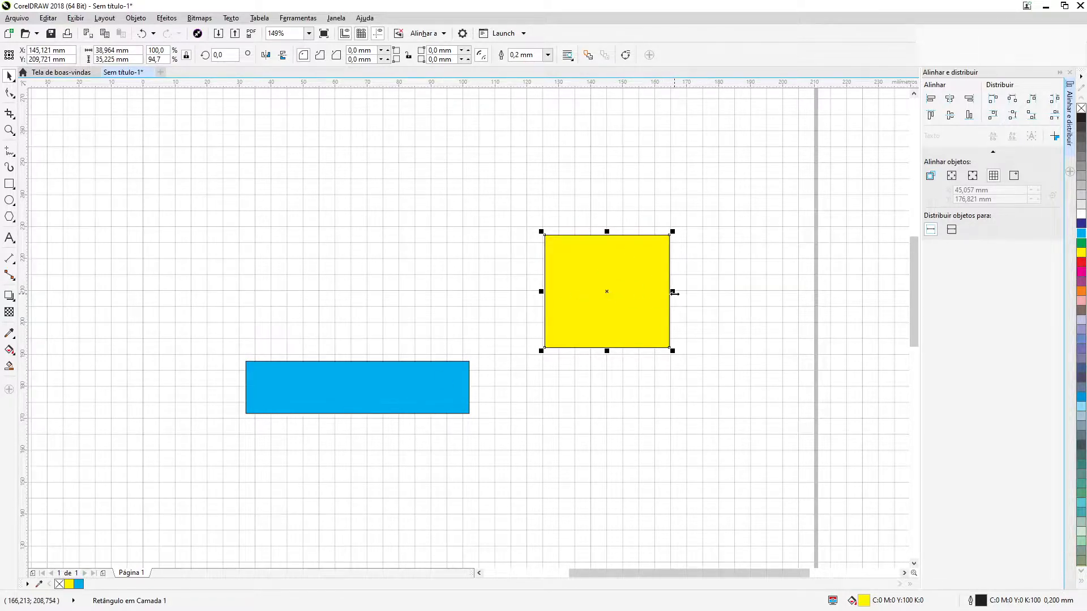
pyautogui.moveTo(672, 292); pyautogui.dragTo(662, 292)
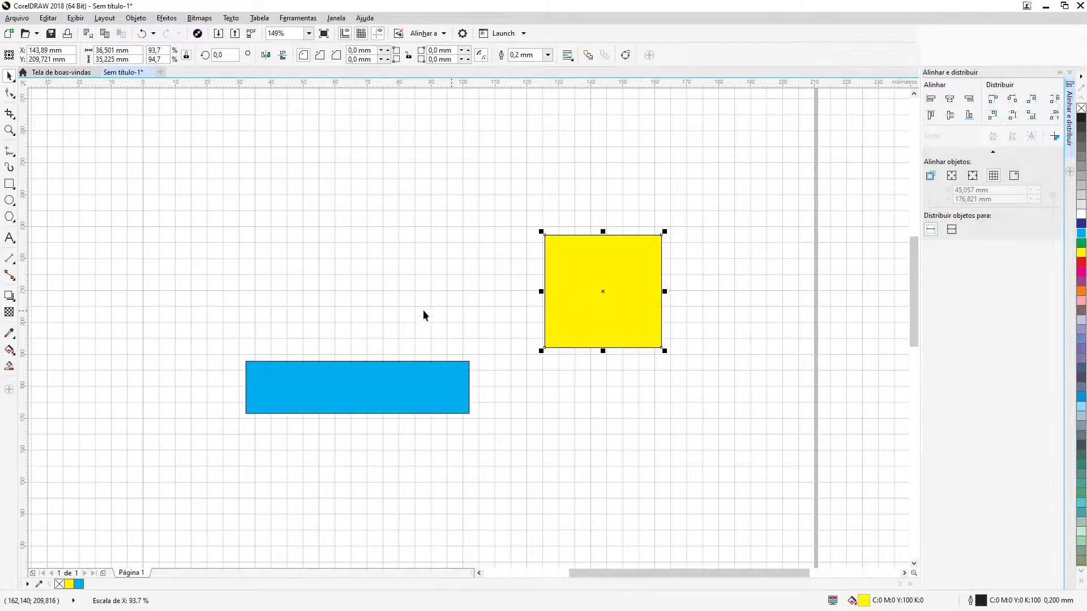
pyautogui.click(239, 215)
# Align the right edges of both rectangles to the grid
pyautogui.moveTo(179, 177); pyautogui.dragTo(726, 480)
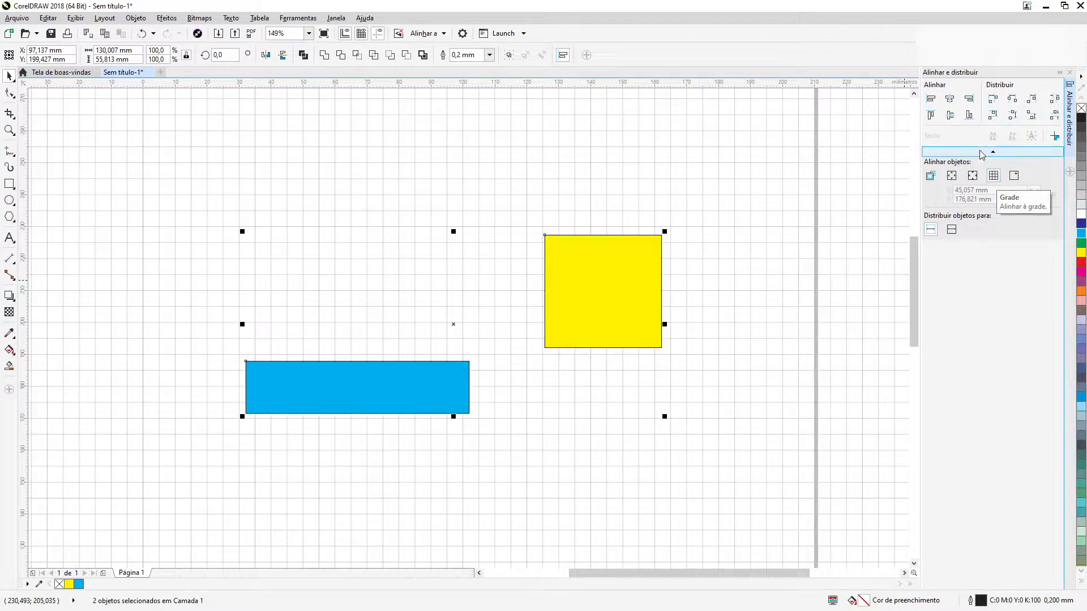
pyautogui.click(970, 104)
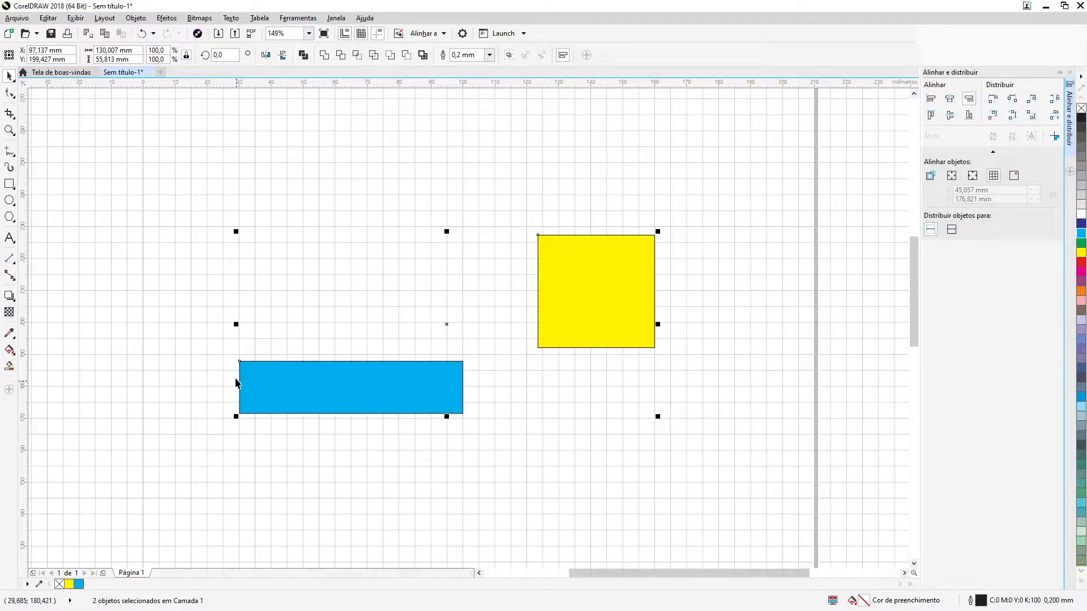
pyautogui.click(254, 437)
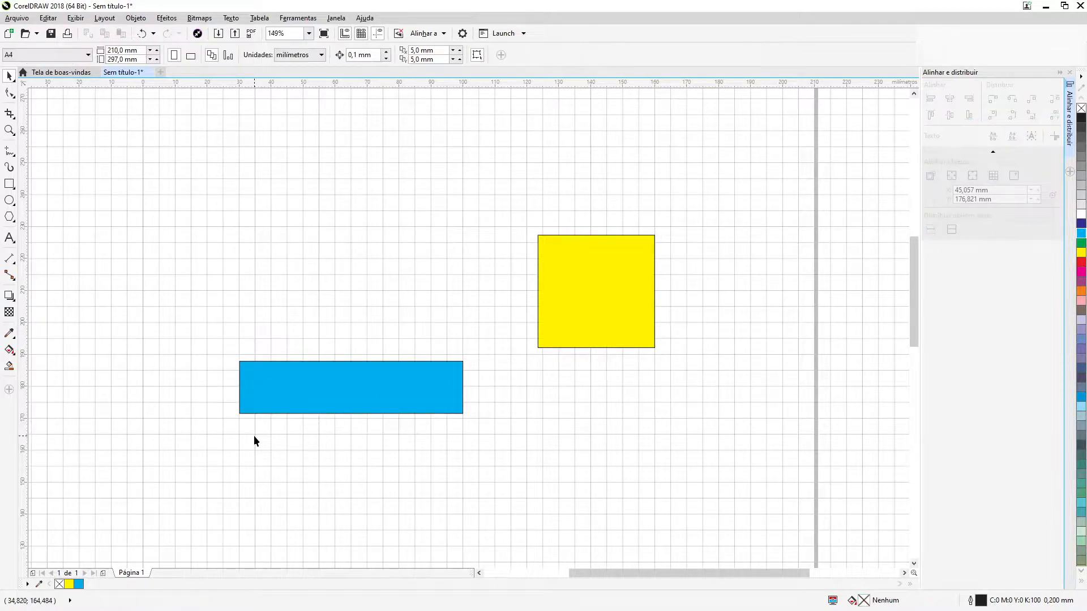
# Narrow the blue rectangle to about 66.6 mm by moving its left edge inward
pyautogui.click(253, 399)
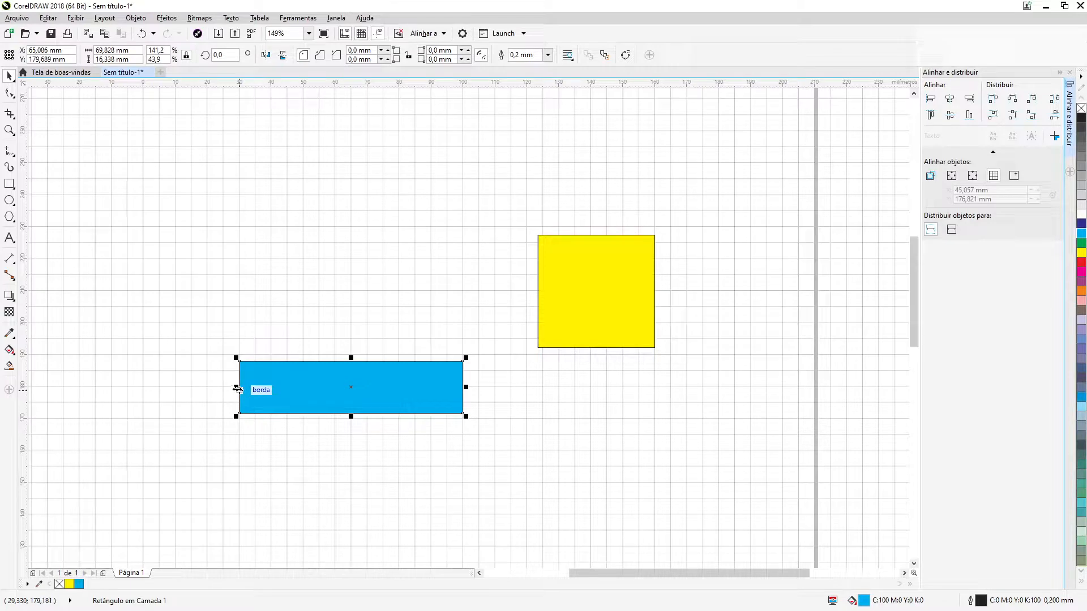
pyautogui.moveTo(237, 389); pyautogui.dragTo(246, 388)
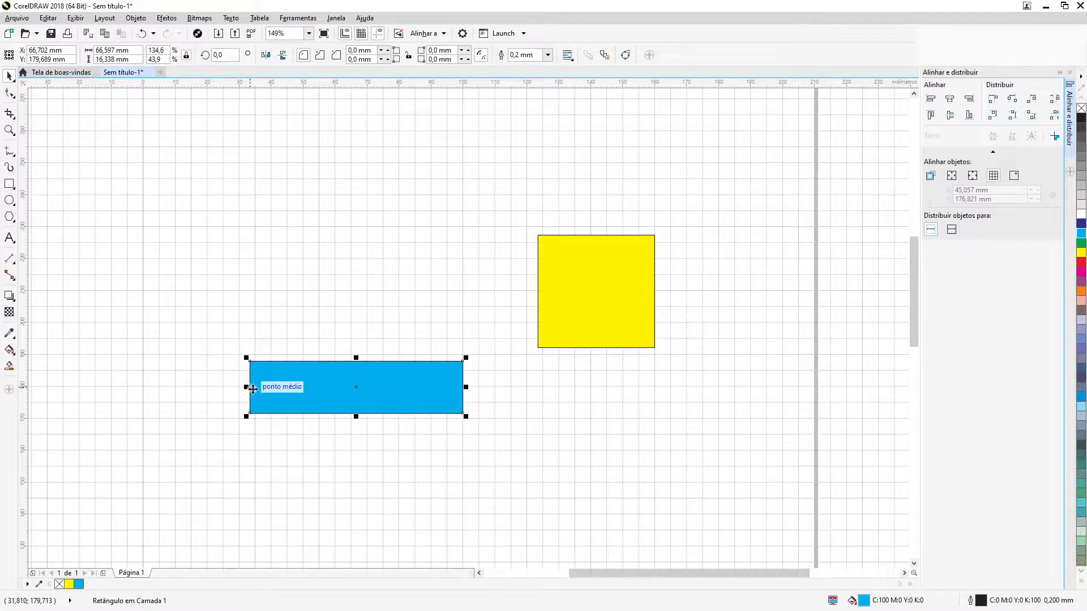
pyautogui.click(207, 199)
# Align both rectangles to the grid by left edges, then by top edges, and finally by their vertical centers only
pyautogui.moveTo(207, 199); pyautogui.dragTo(744, 424)
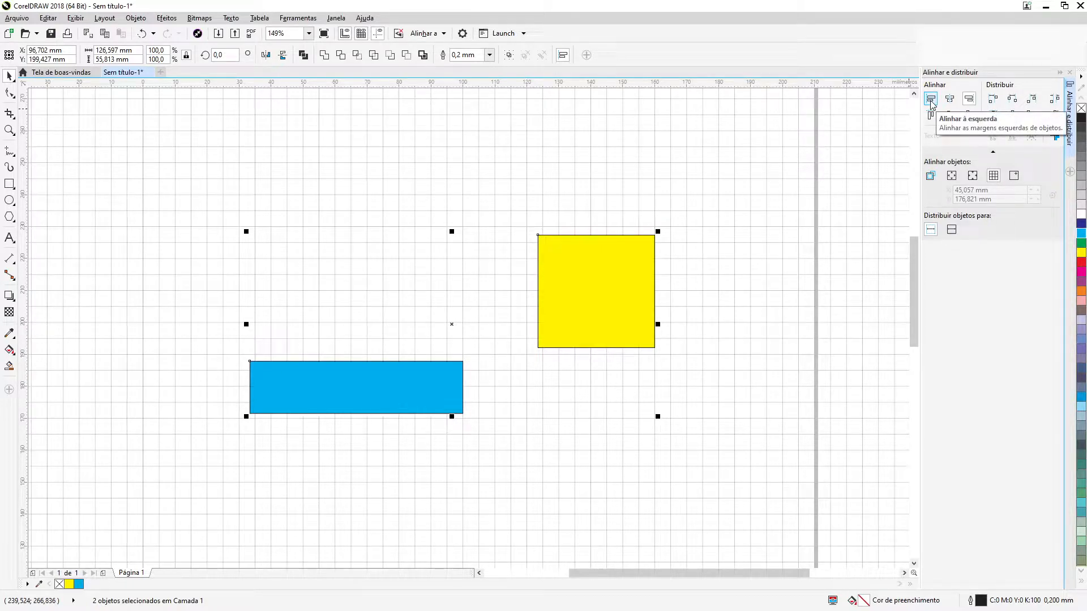
pyautogui.hotkey('ctrl', 'z')
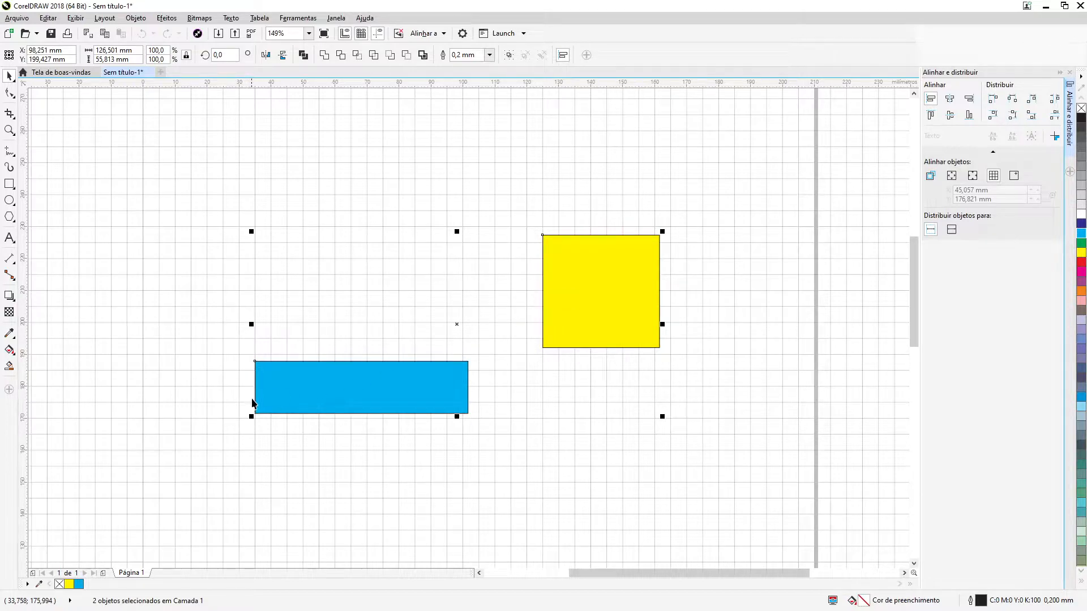
pyautogui.click(931, 115)
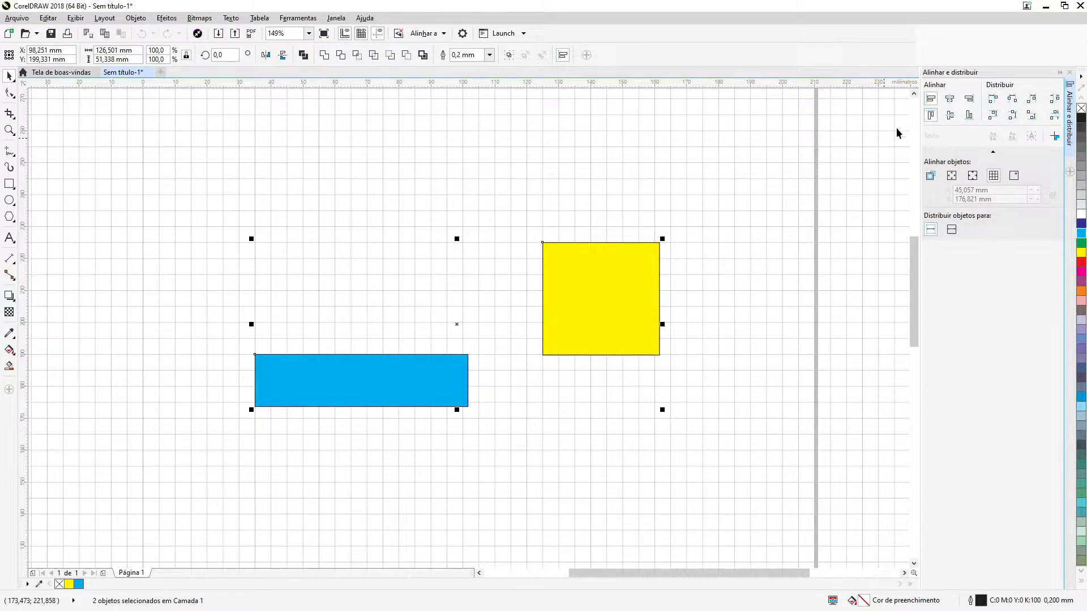
pyautogui.click(931, 100)
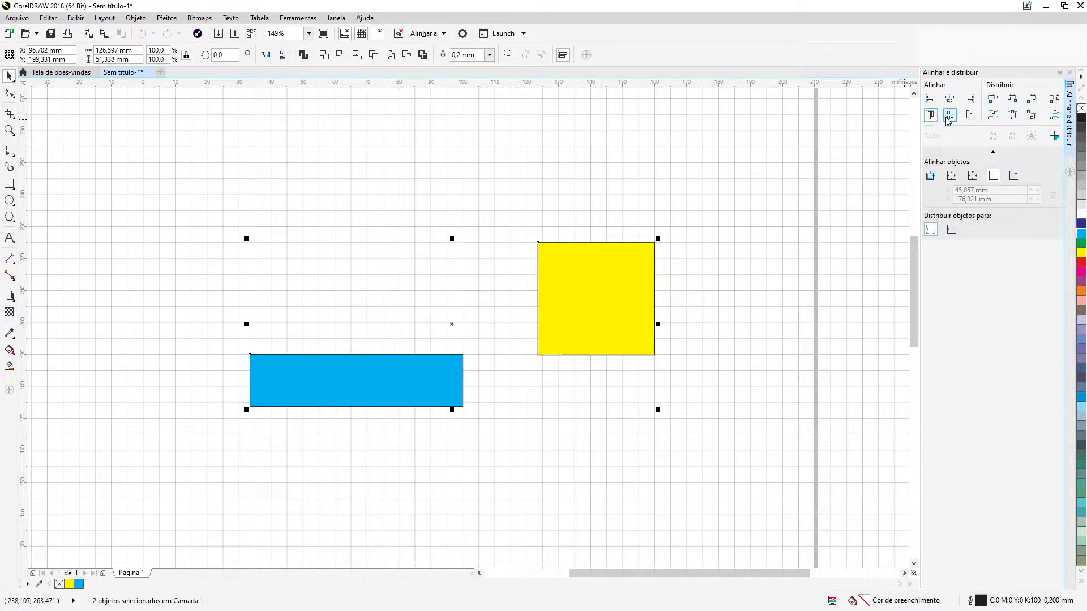
pyautogui.click(949, 117)
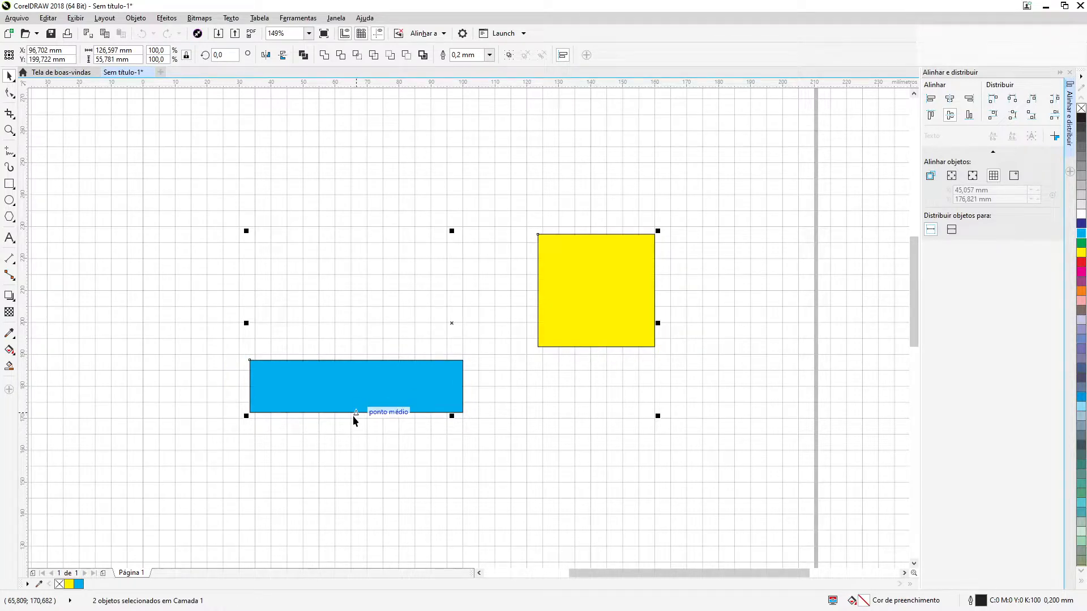
# Switch both rectangles' grid alignment from vertical centers to horizontal centers
pyautogui.click(954, 120)
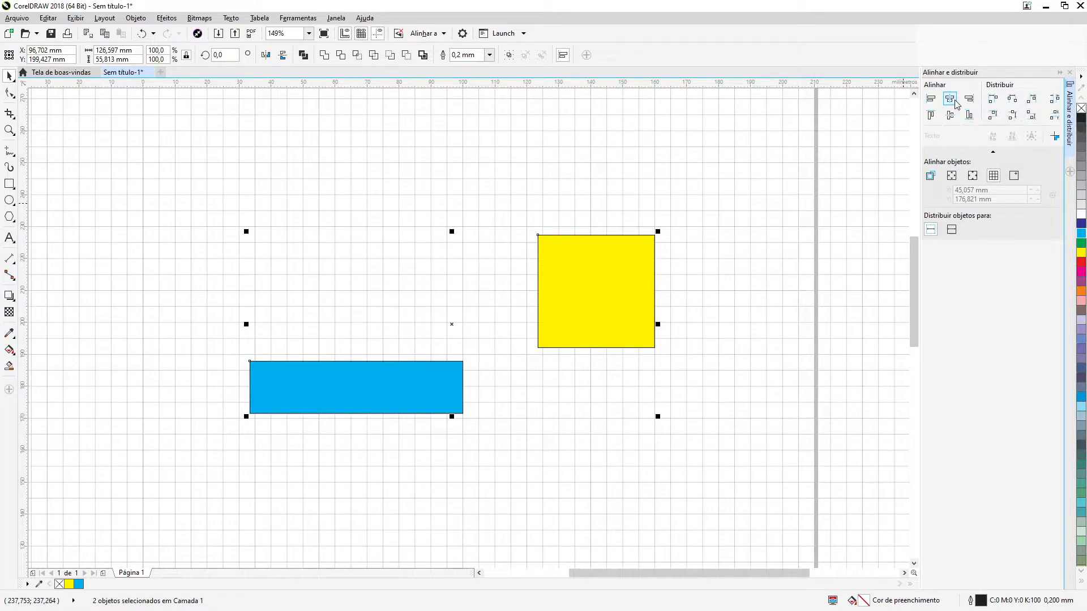
pyautogui.click(956, 103)
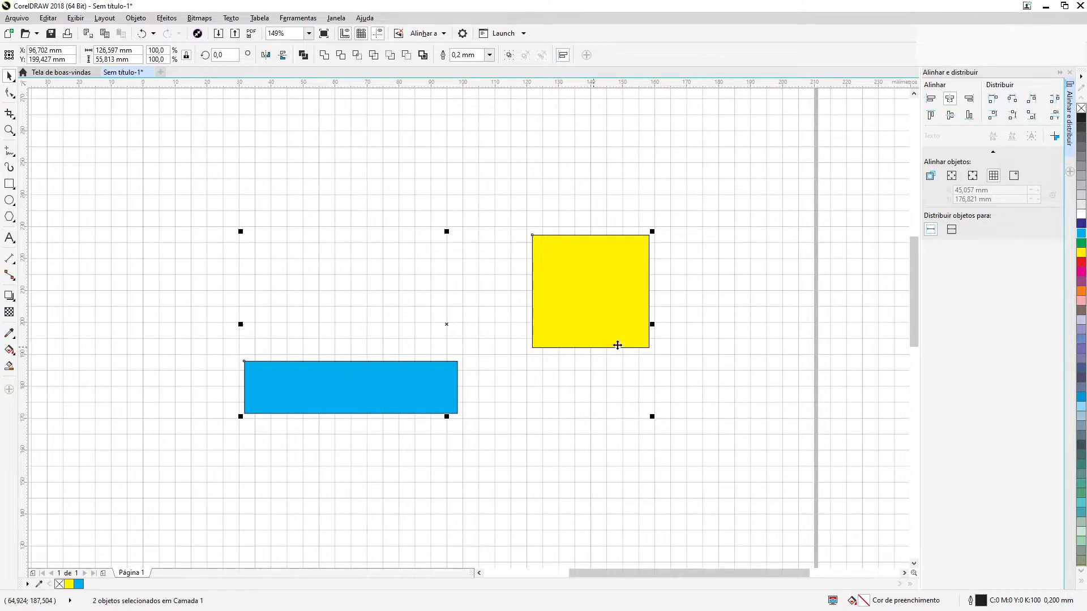
pyautogui.click(752, 318)
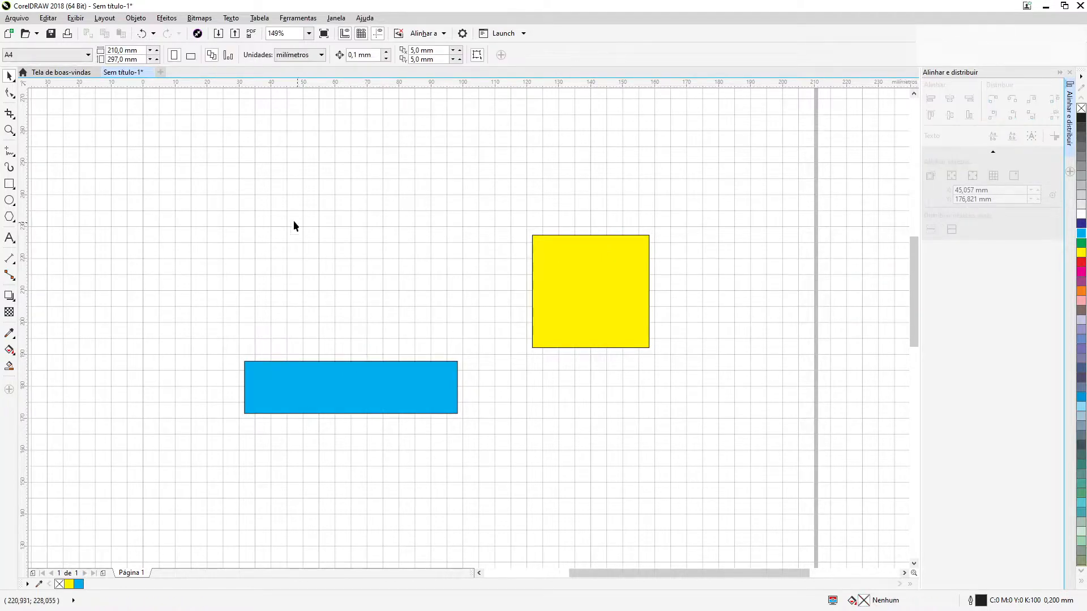
# Hide the document grid while keeping both rectangles selected
pyautogui.moveTo(207, 189); pyautogui.dragTo(699, 470)
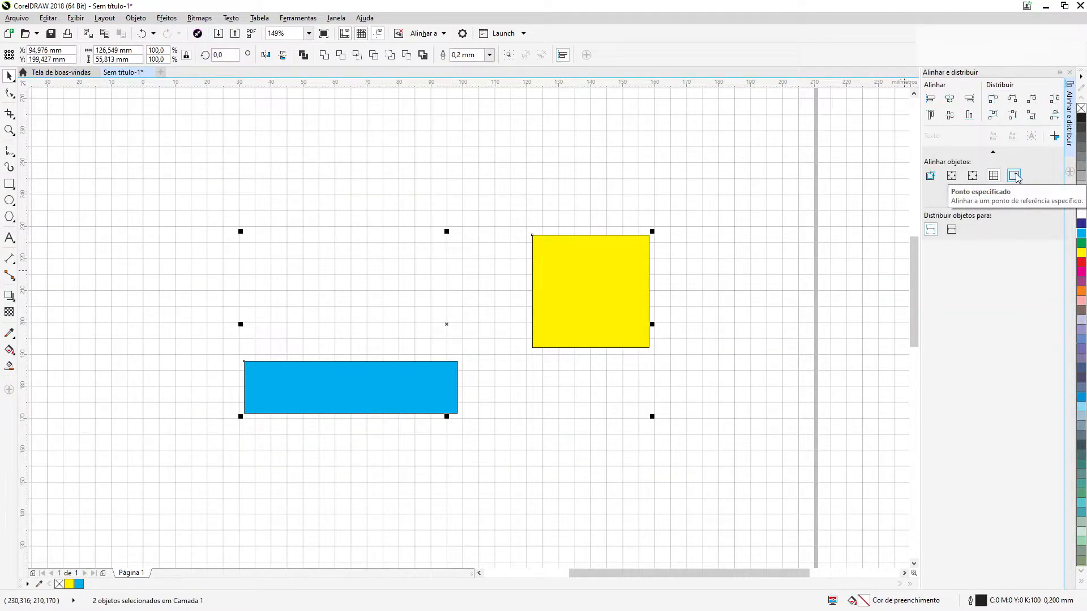
pyautogui.click(1014, 176)
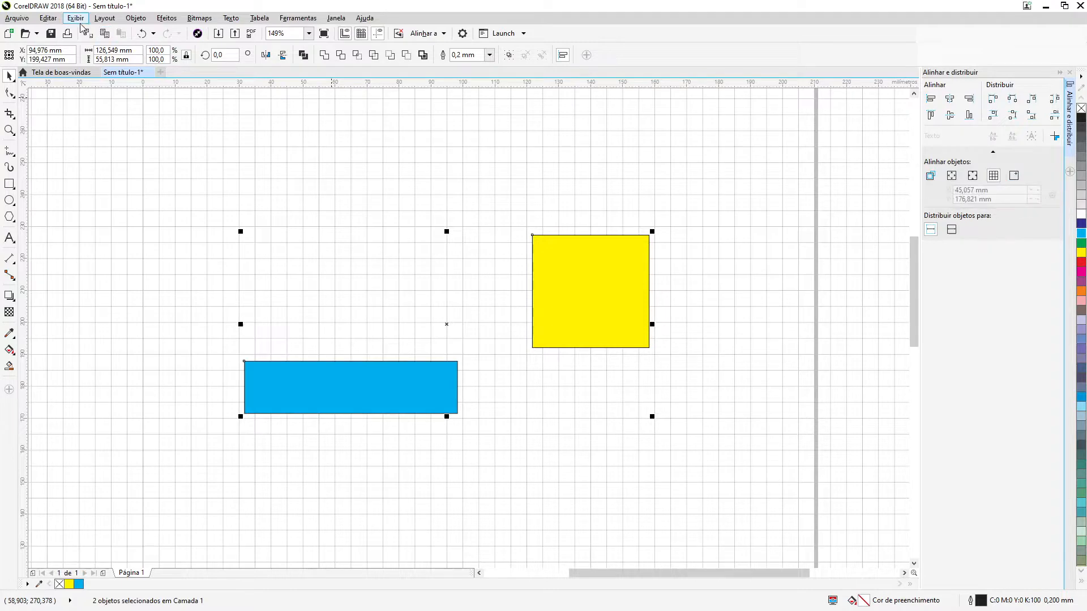
pyautogui.click(75, 18)
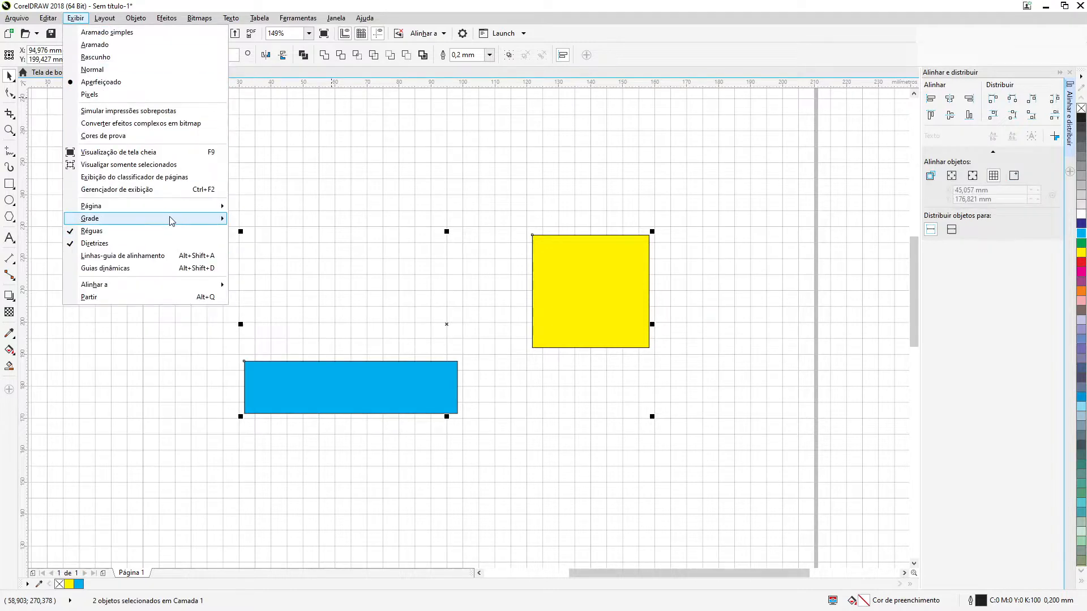
pyautogui.moveTo(210, 221)
pyautogui.click(252, 225)
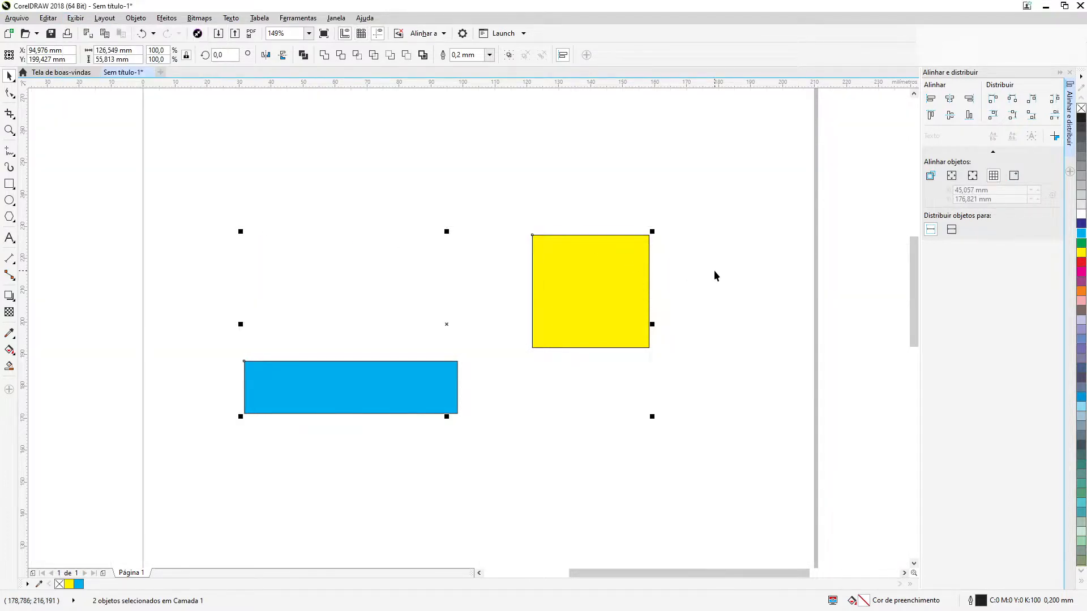
# Align the right edges of both rectangles to the specified point at X 45,057 mm, Y 176,821 mm
pyautogui.click(1013, 177)
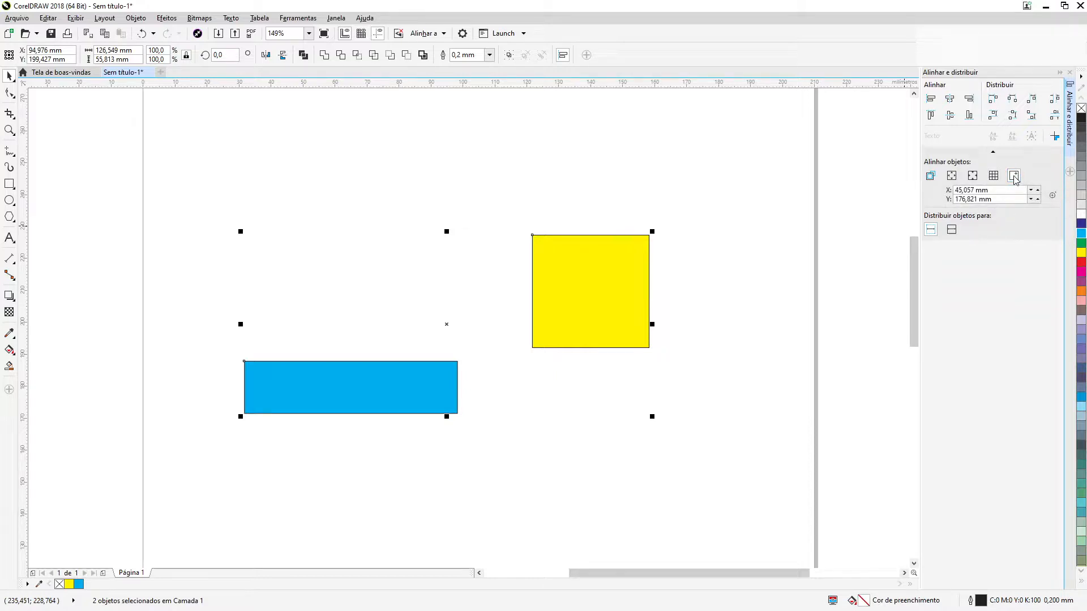
pyautogui.click(705, 379)
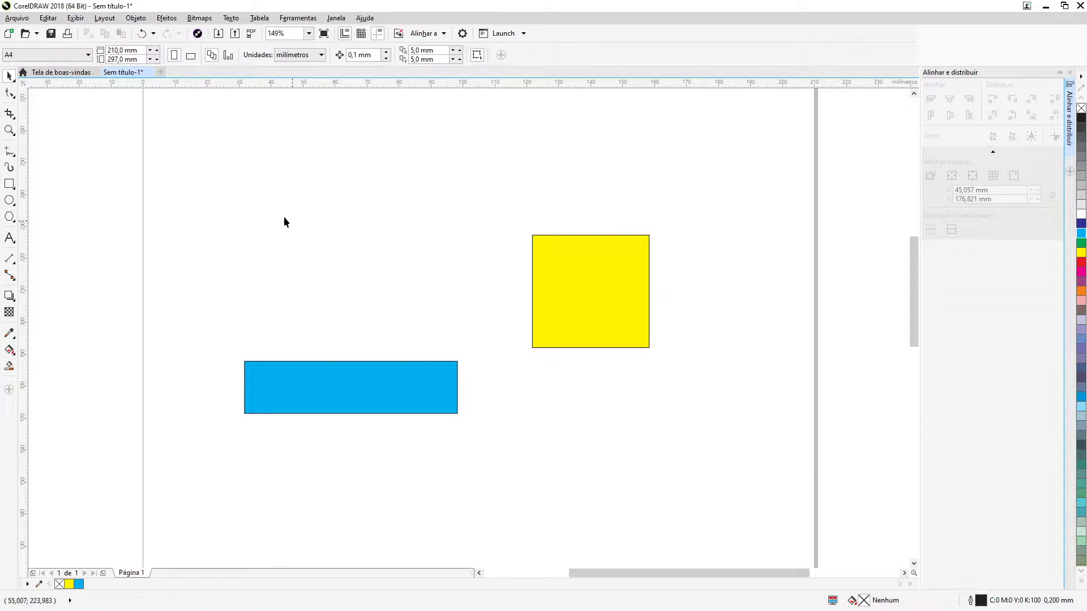
pyautogui.moveTo(221, 175); pyautogui.dragTo(750, 472)
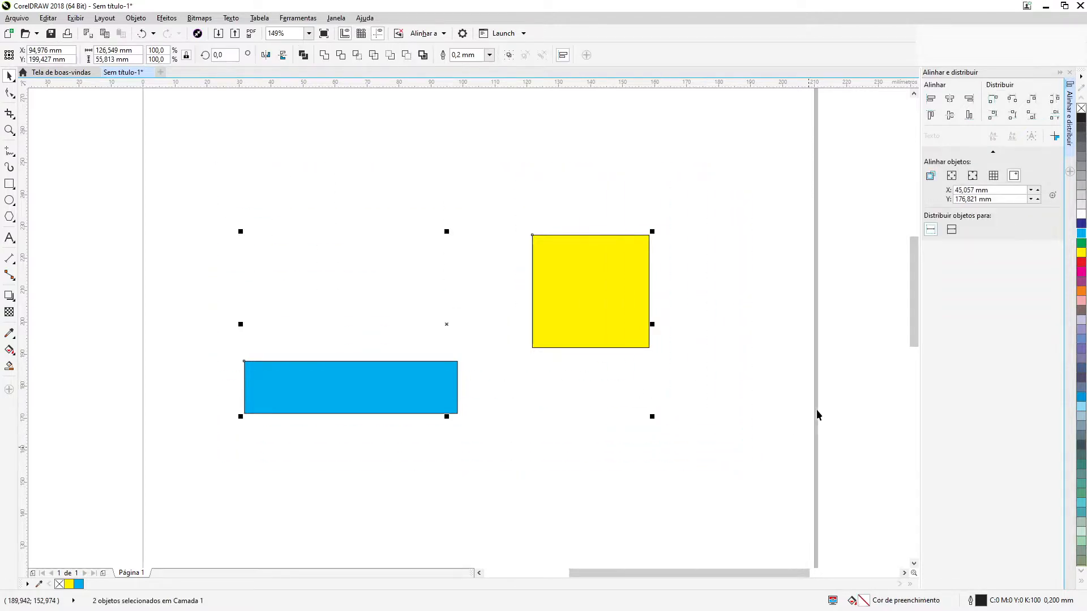
pyautogui.click(972, 104)
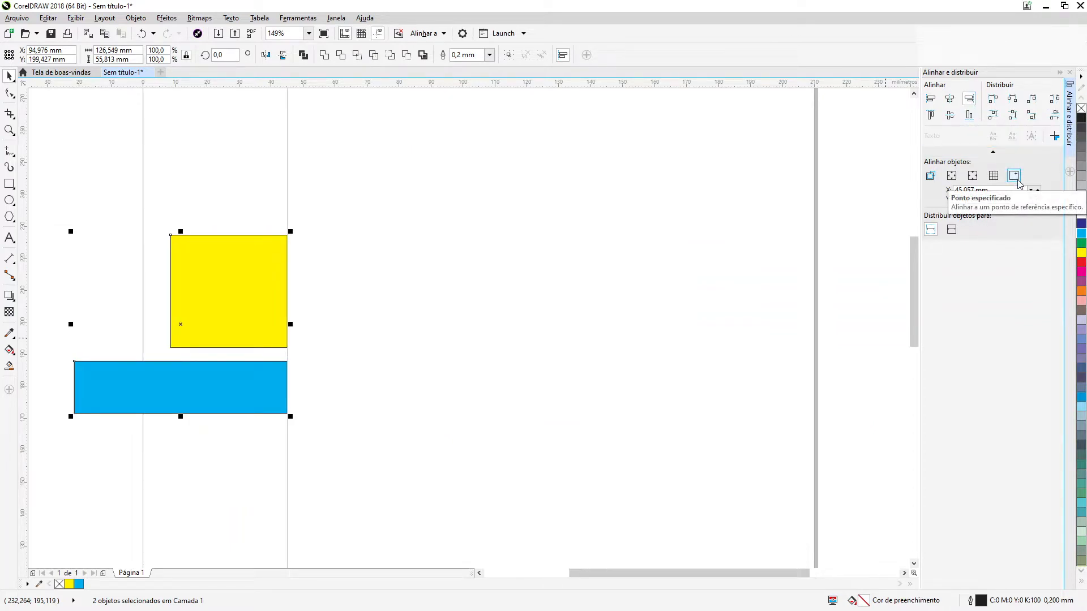
# Reselect both rectangles and reapply the right-edge alignment to the specified point
pyautogui.click(663, 319)
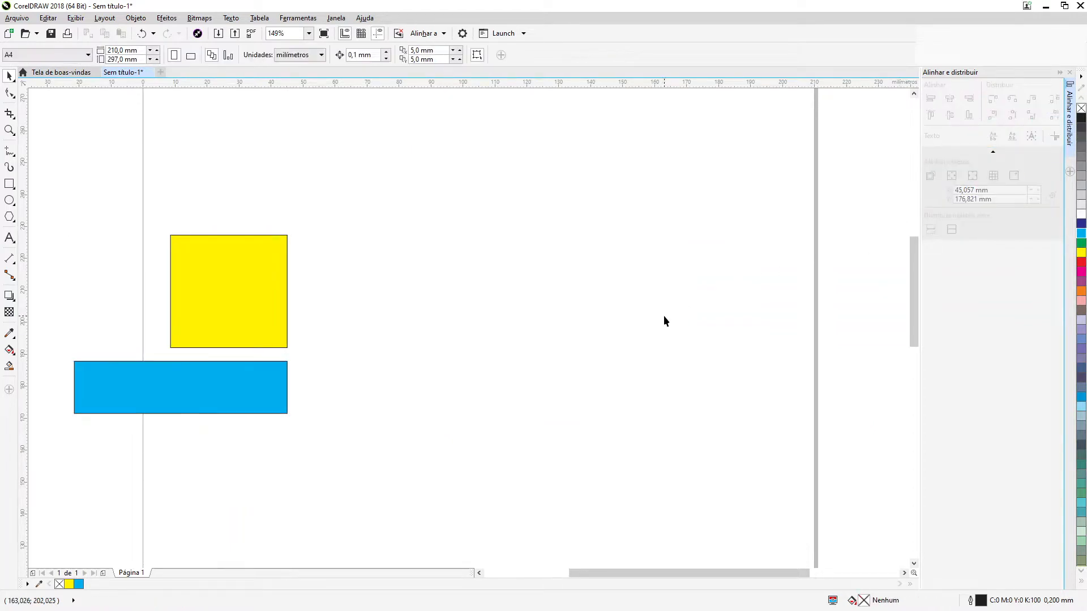
pyautogui.moveTo(390, 171); pyautogui.dragTo(164, 463)
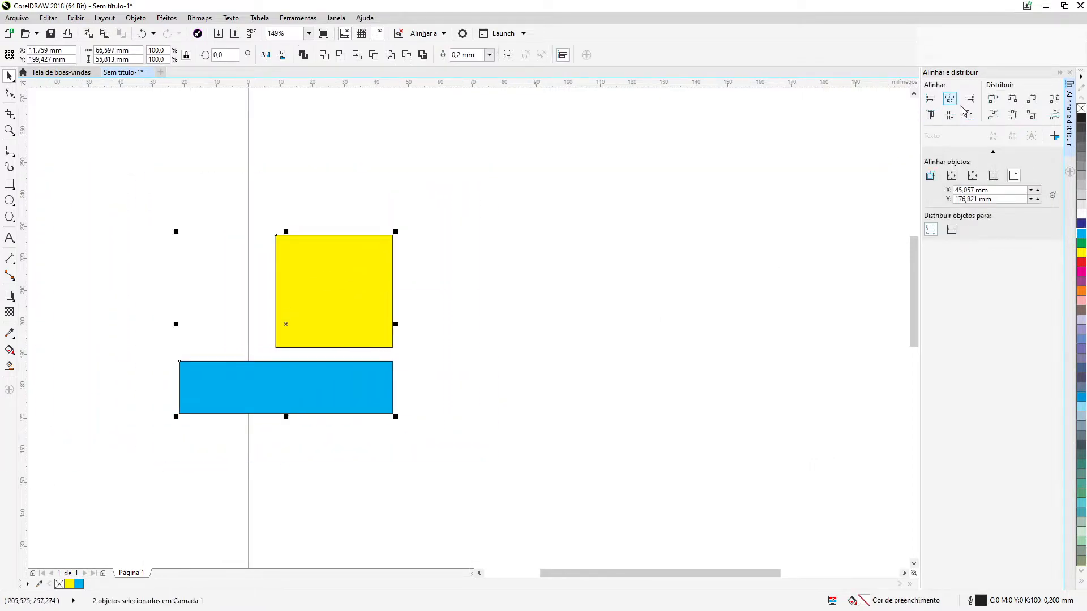
pyautogui.click(970, 102)
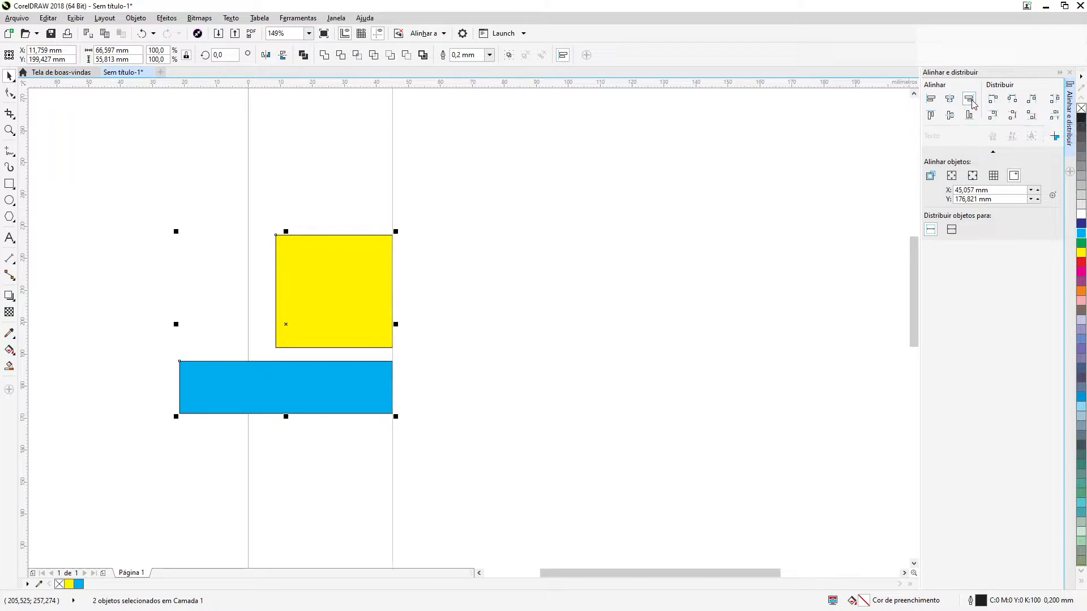
pyautogui.click(796, 309)
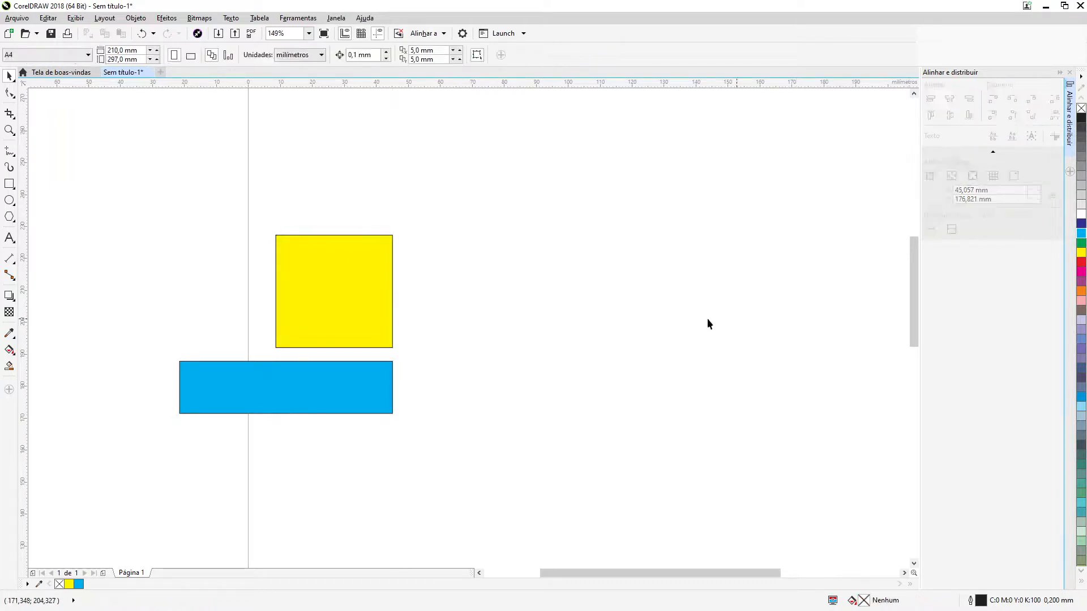
pyautogui.moveTo(134, 194); pyautogui.dragTo(501, 457)
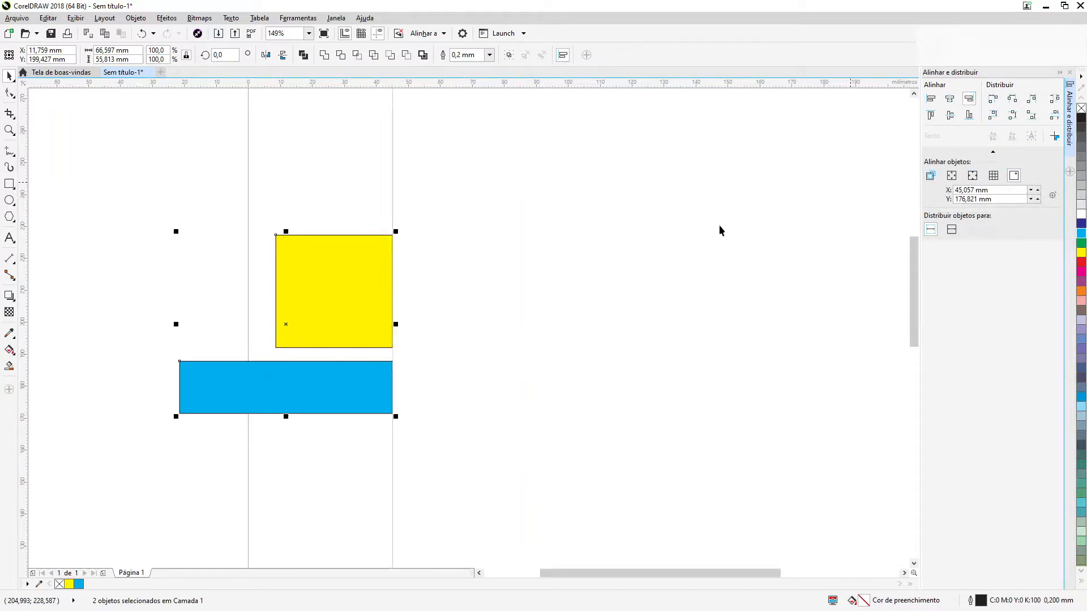
pyautogui.click(505, 269)
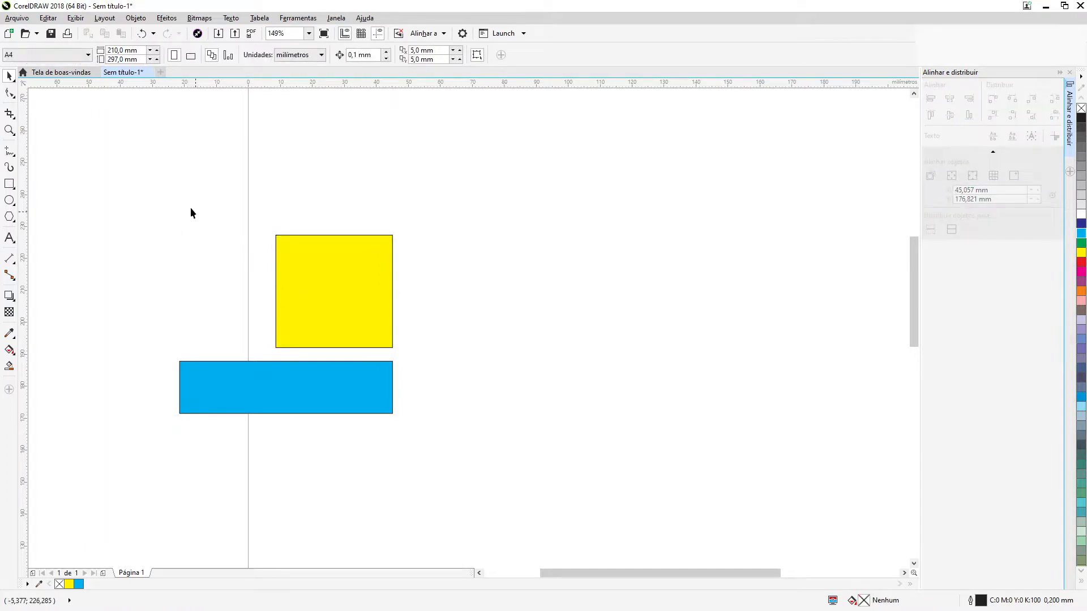
pyautogui.moveTo(159, 197); pyautogui.dragTo(399, 407)
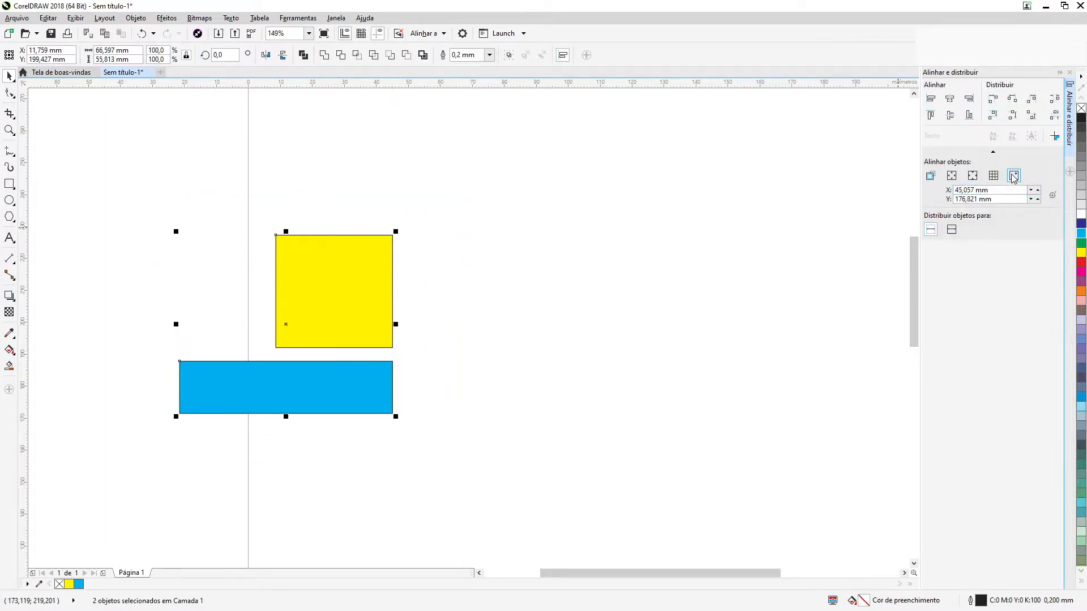
pyautogui.click(786, 259)
# Align the right edges of both rectangles using the active objects as the reference
pyautogui.moveTo(170, 200); pyautogui.dragTo(399, 409)
pyautogui.click(928, 176)
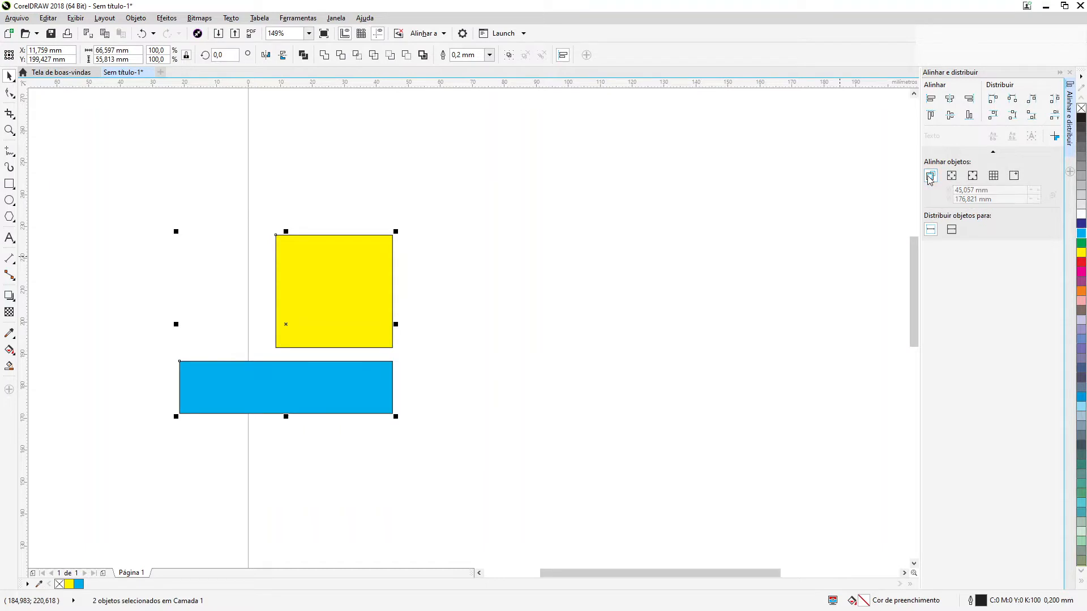
pyautogui.click(974, 104)
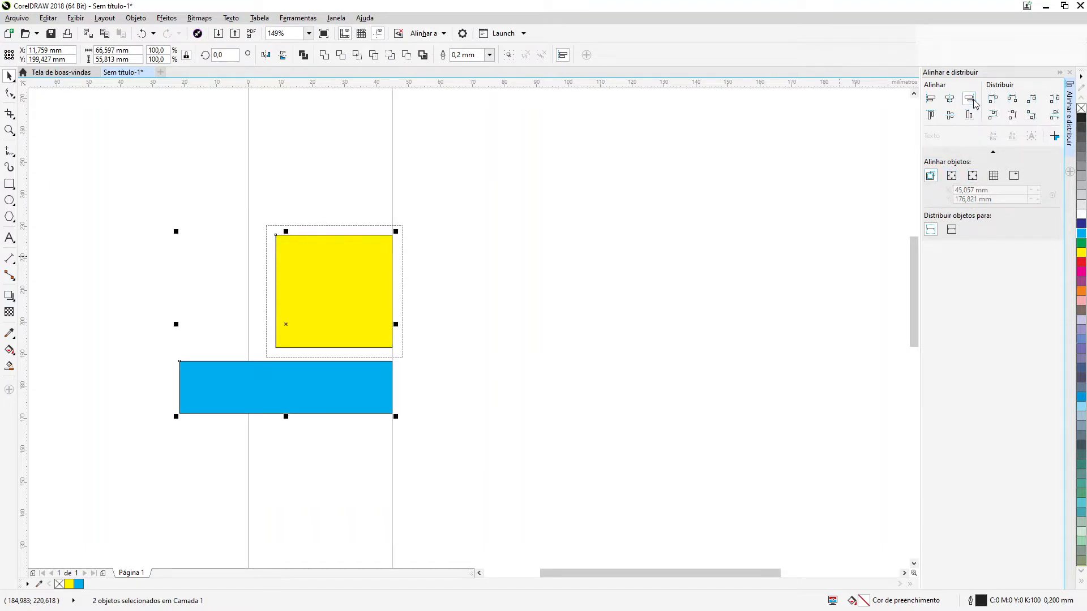
# Pick a specified point at about X 160,9 mm, Y 204,5 mm and align both rectangles' right edges to it
pyautogui.click(1014, 176)
pyautogui.click(779, 268)
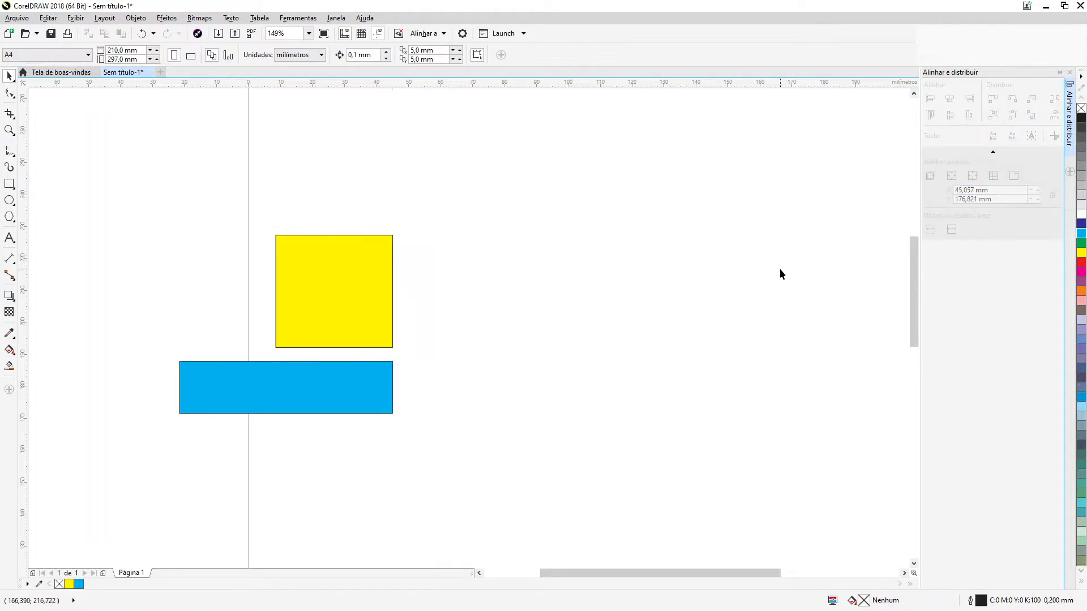
pyautogui.moveTo(146, 188); pyautogui.dragTo(497, 477)
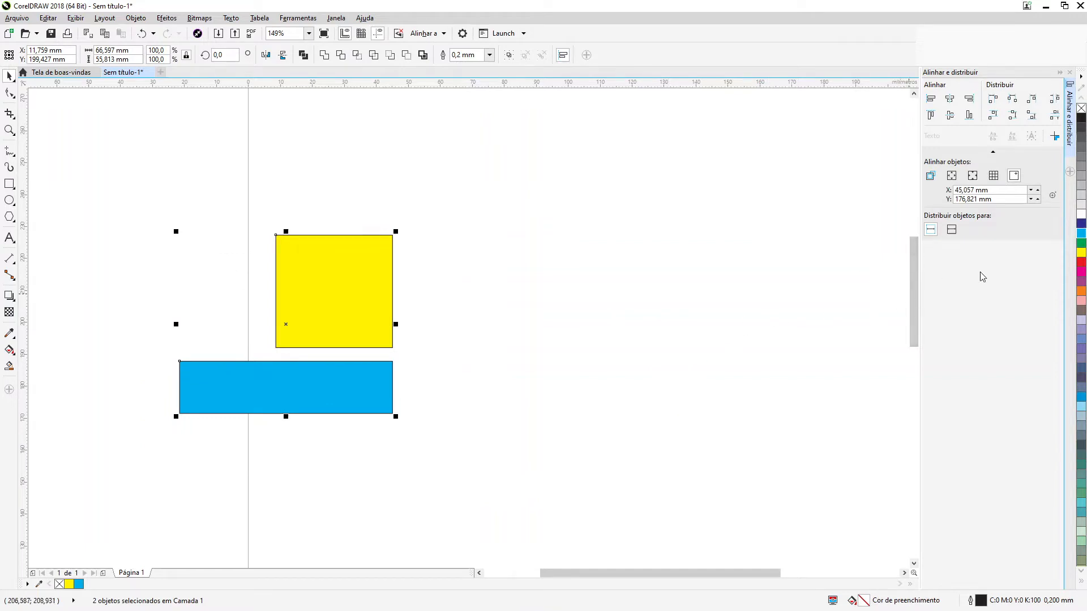
pyautogui.click(1052, 196)
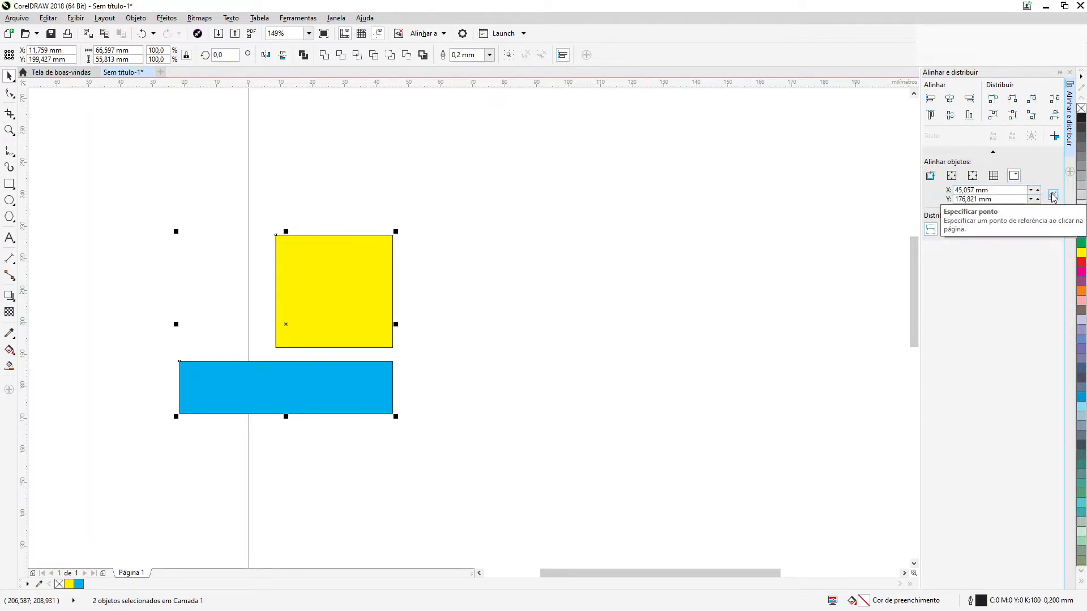
pyautogui.click(765, 311)
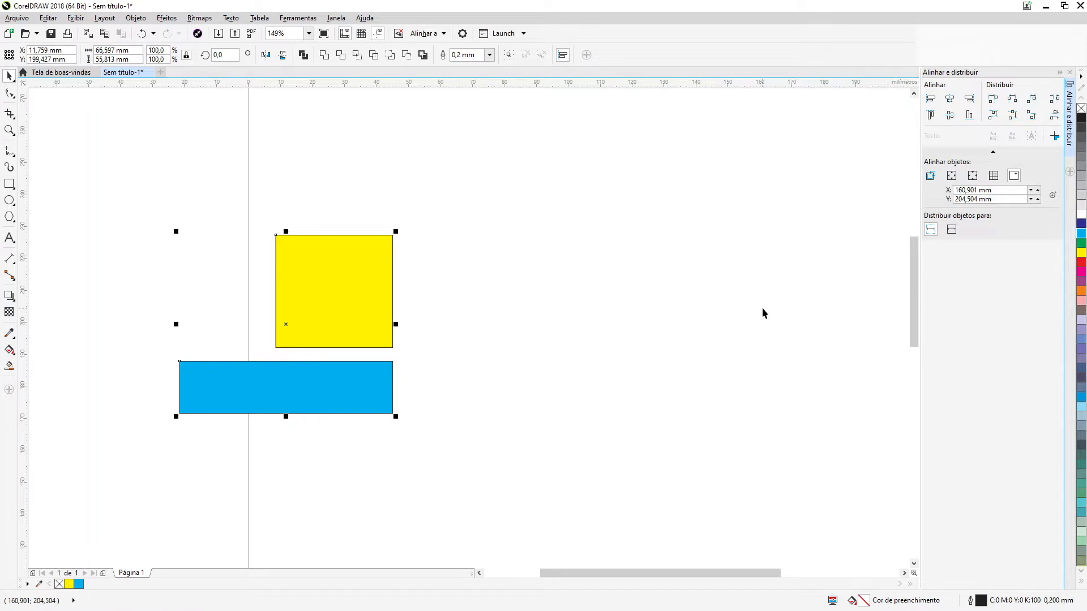
pyautogui.click(969, 99)
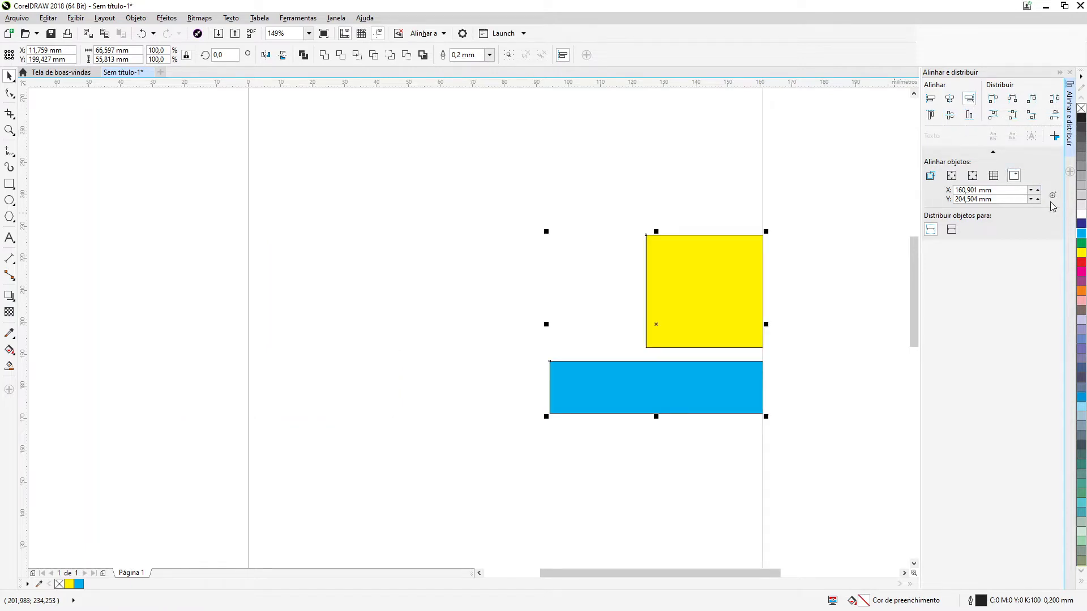
# Move the specified point to about X 21,0 mm, Y 210,7 mm, align both rectangles' left and top edges to it, and keep only the top alignment
pyautogui.click(1054, 203)
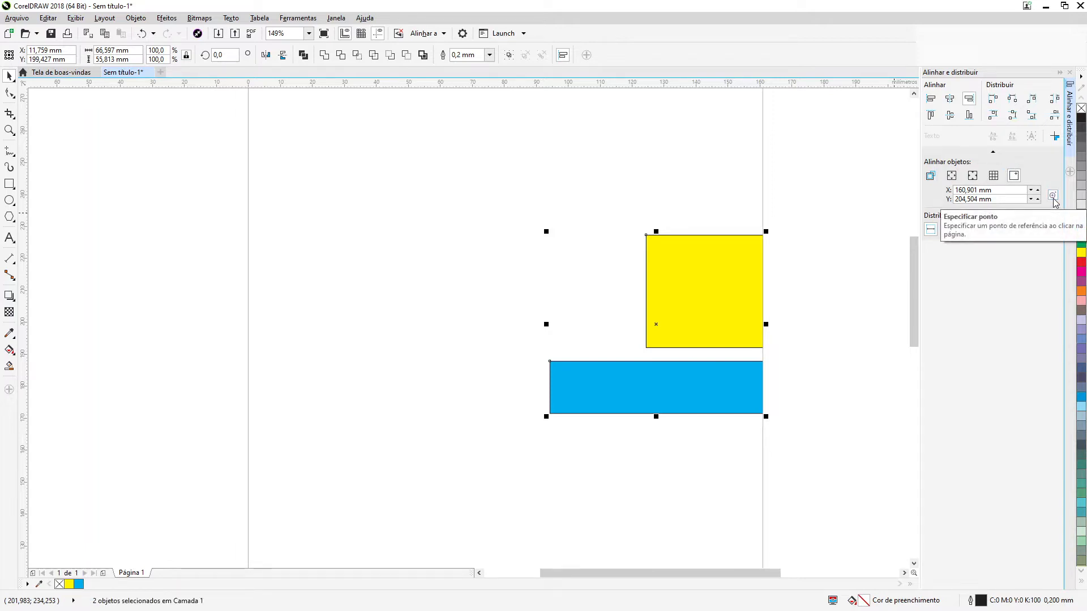
pyautogui.click(316, 289)
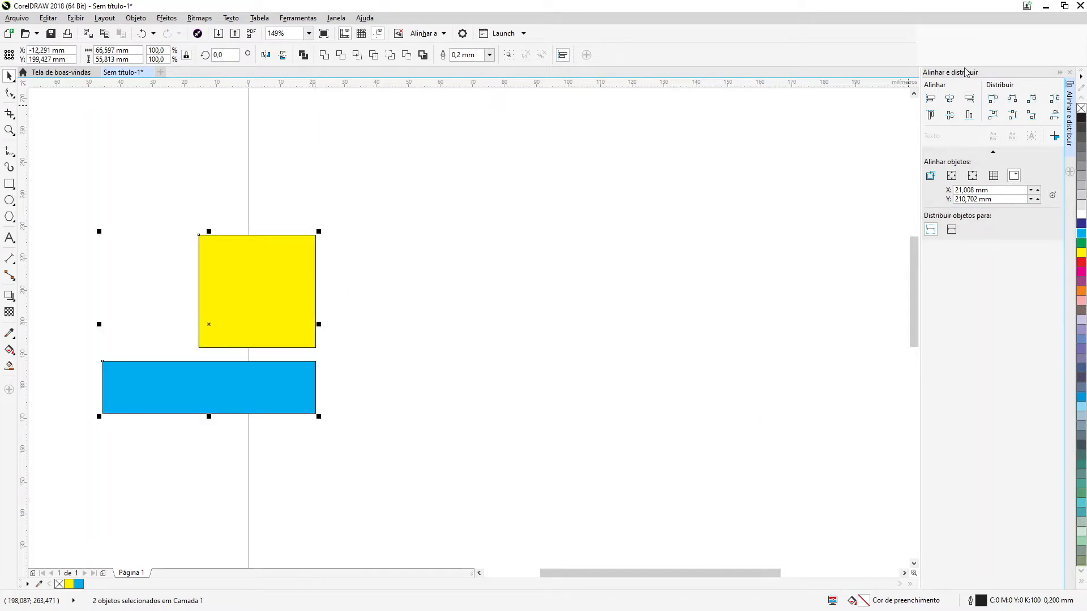
pyautogui.click(931, 99)
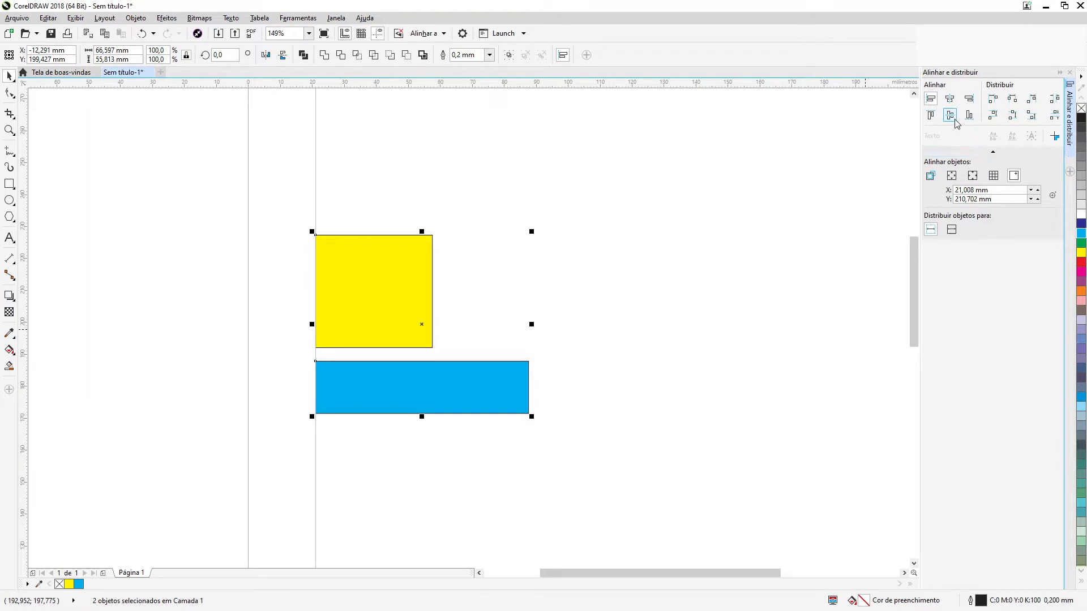
pyautogui.click(930, 115)
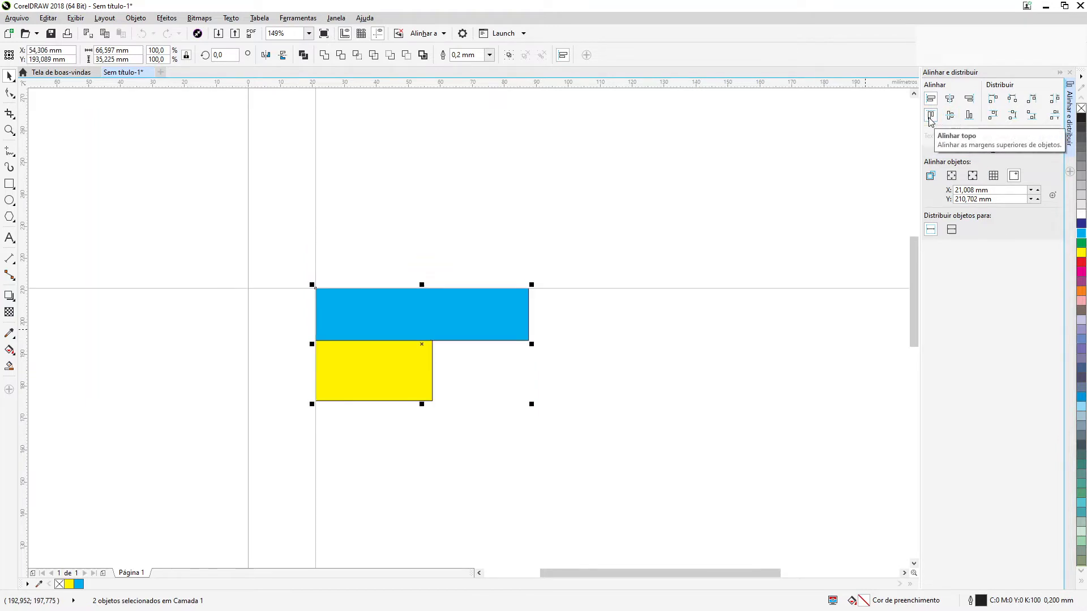
pyautogui.click(931, 100)
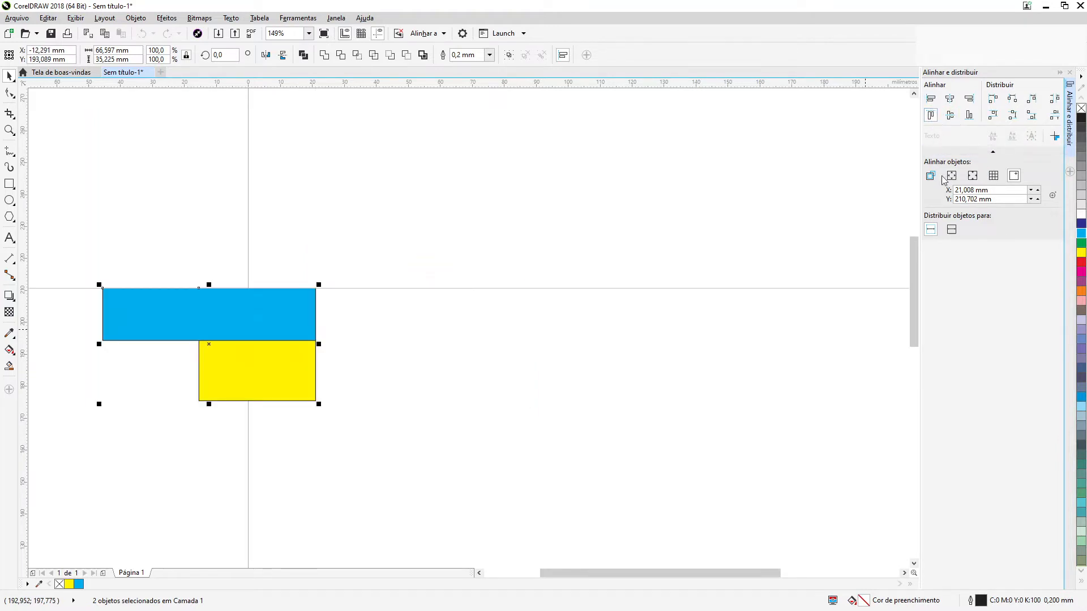
# Move the specified point to about X 148,0 mm, Y 245,1 mm and align both rectangles to it by vertical centers, bottom edges and finally top edges
pyautogui.click(1054, 196)
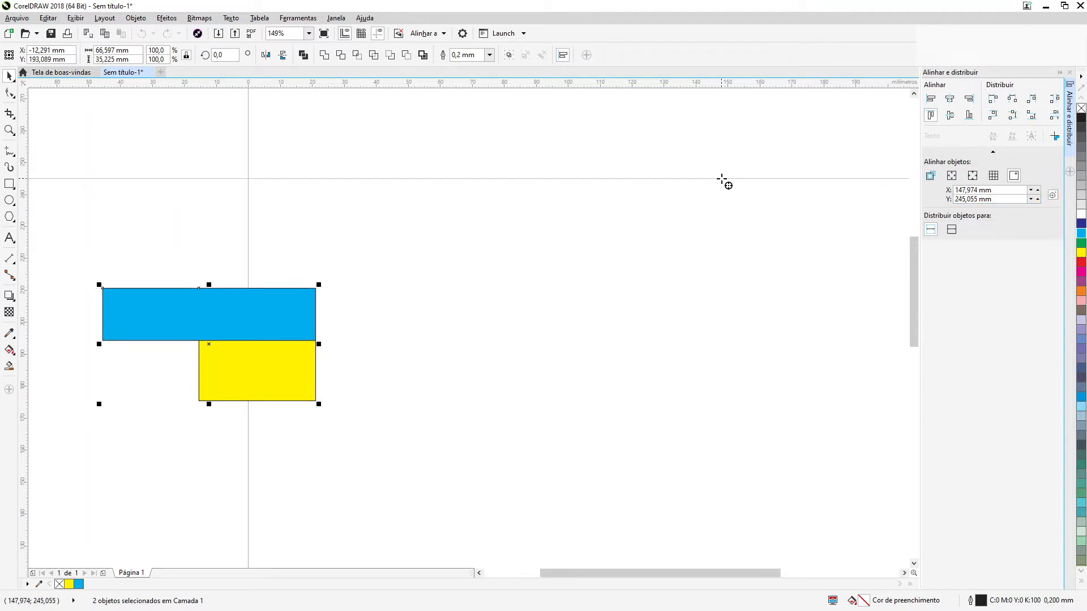
pyautogui.click(722, 179)
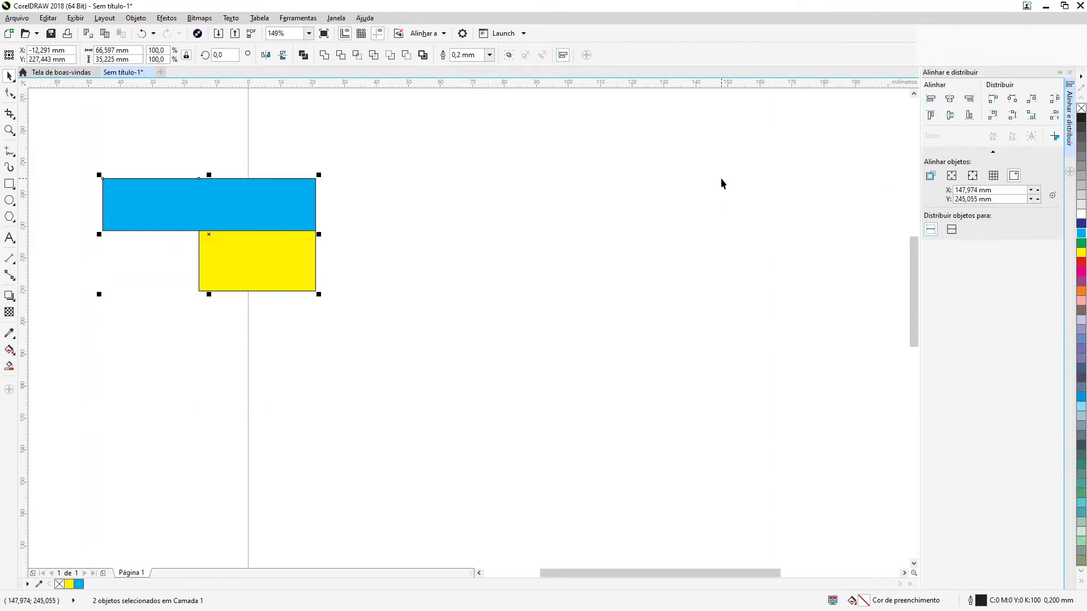
pyautogui.click(954, 116)
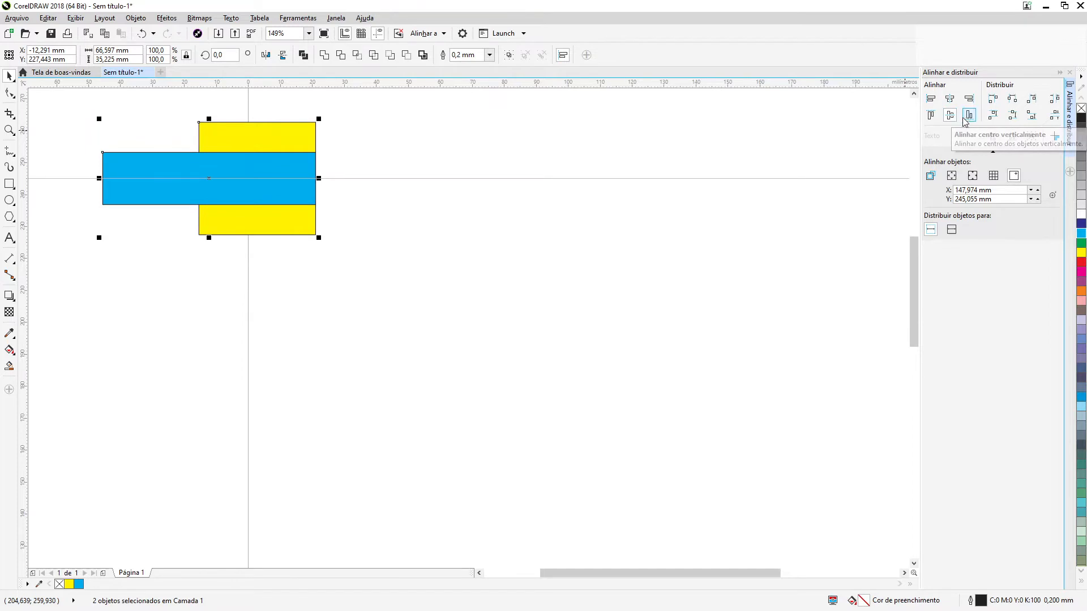
pyautogui.click(969, 117)
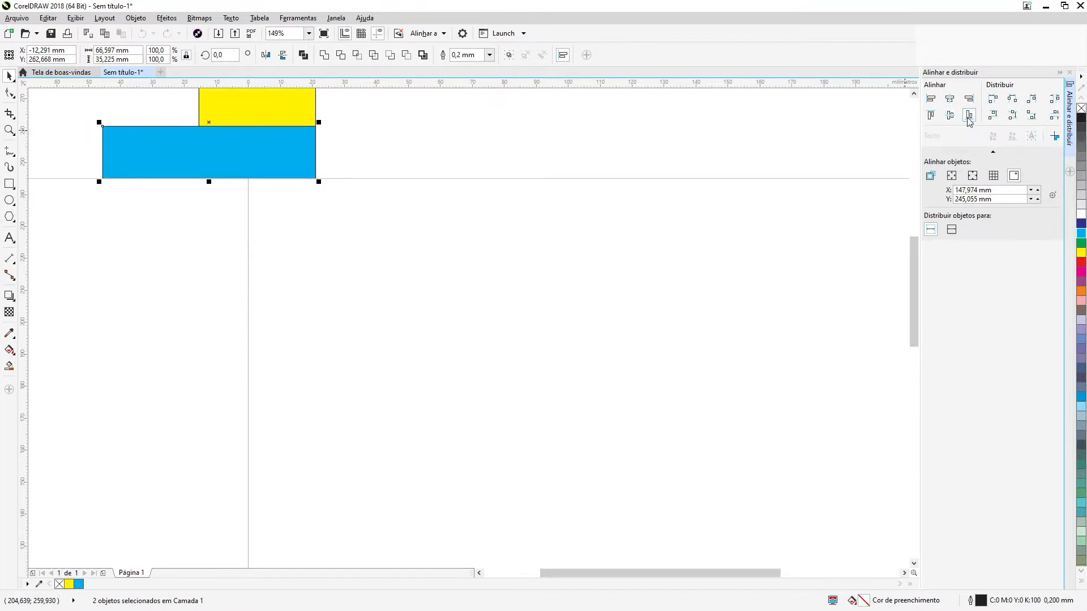
pyautogui.click(932, 117)
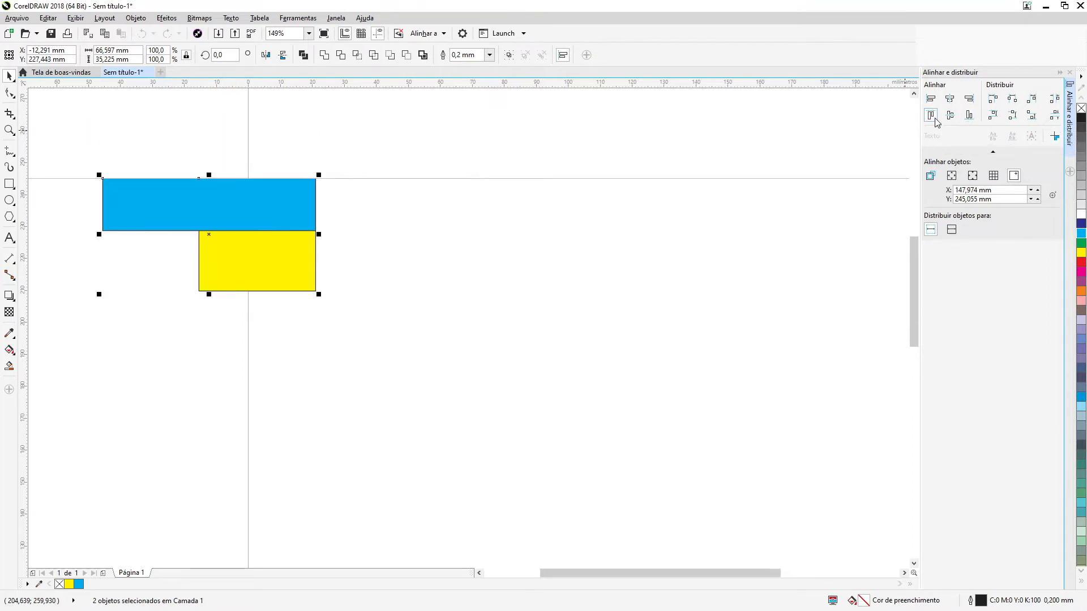